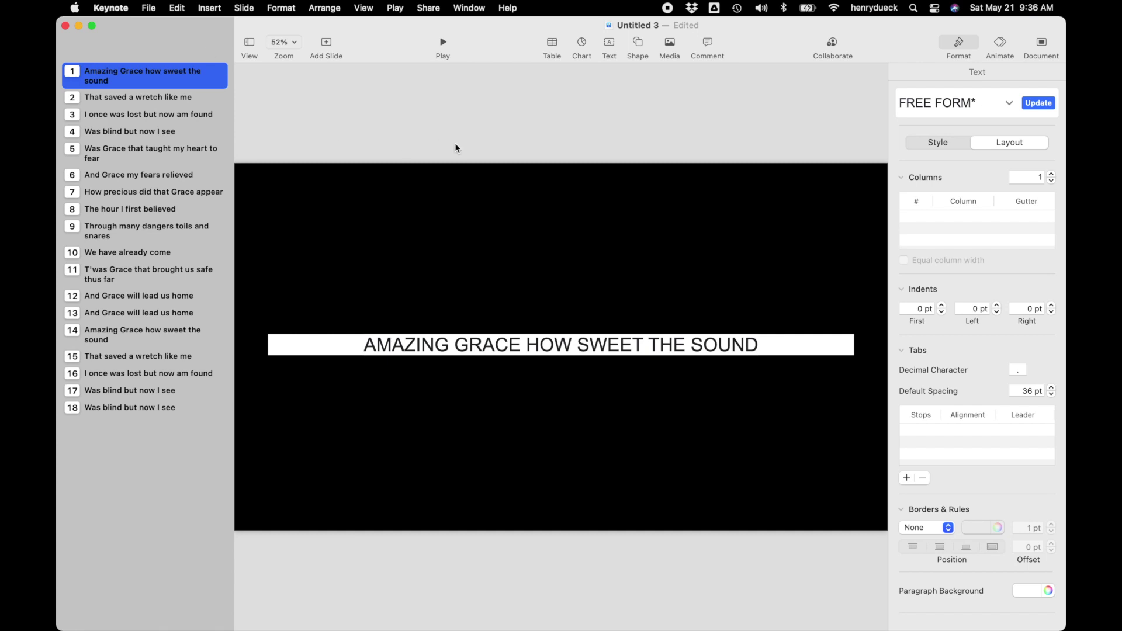
Step: Play the slideshow from the first lyric slide, advance to "How precious did that Grace appear", and exit
left_click(443, 42)
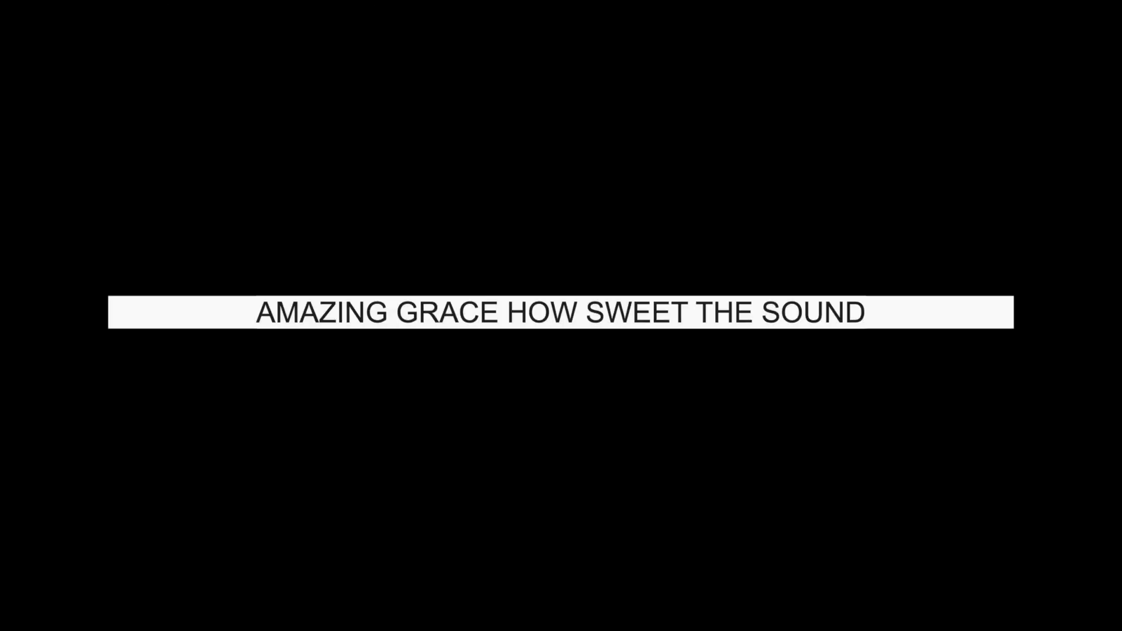
key("Right")
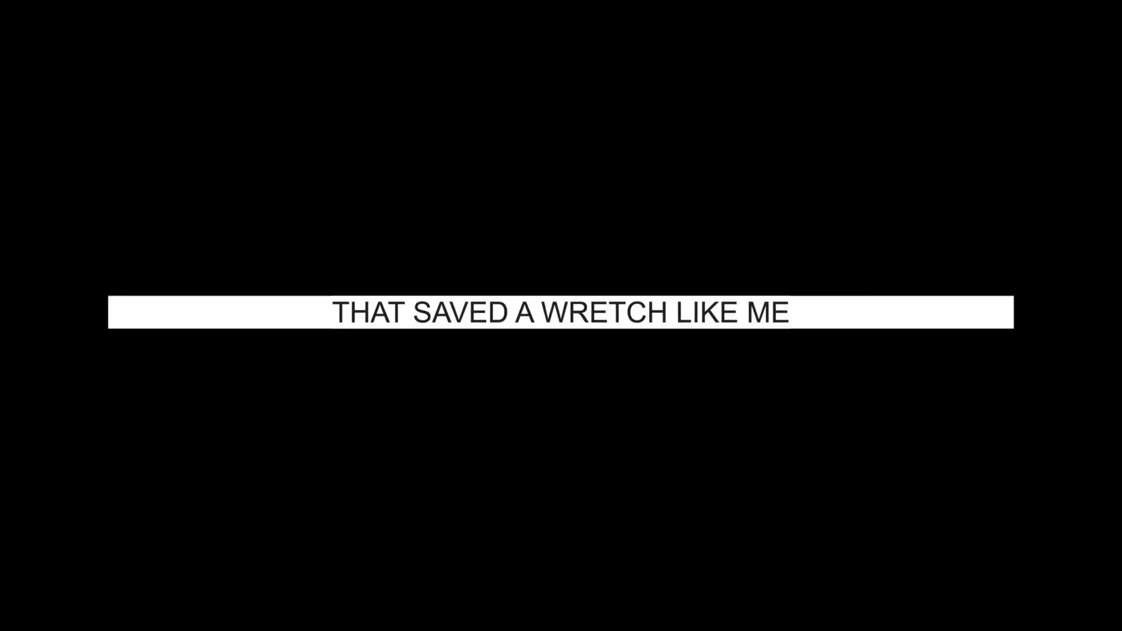
key("Right")
key("Right")
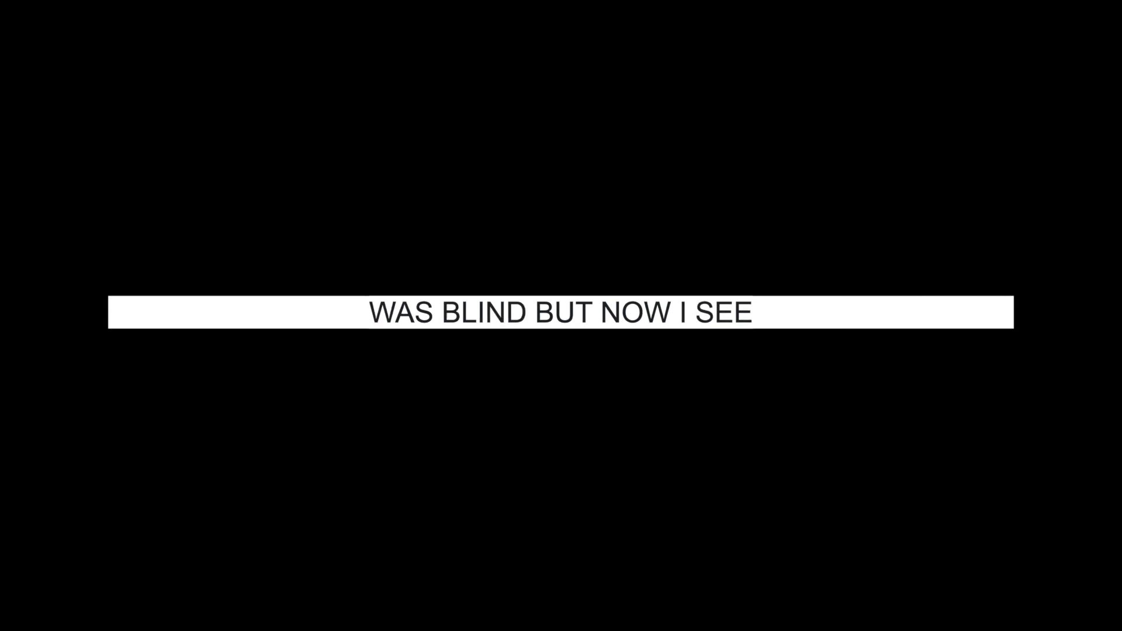
key("Right")
key("Right")
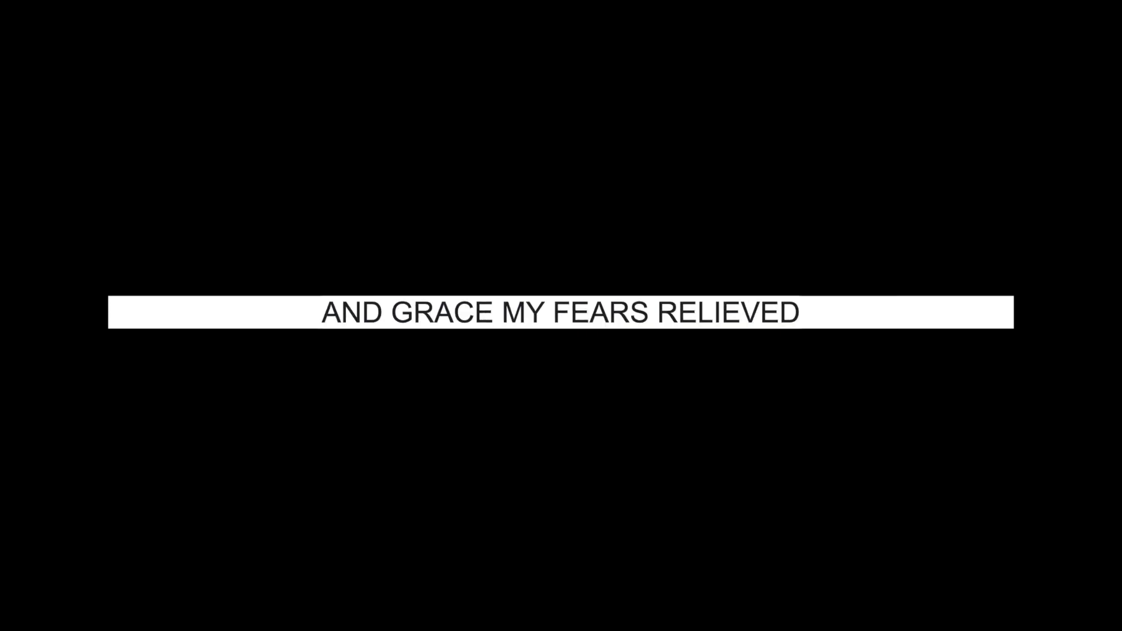
key("Right")
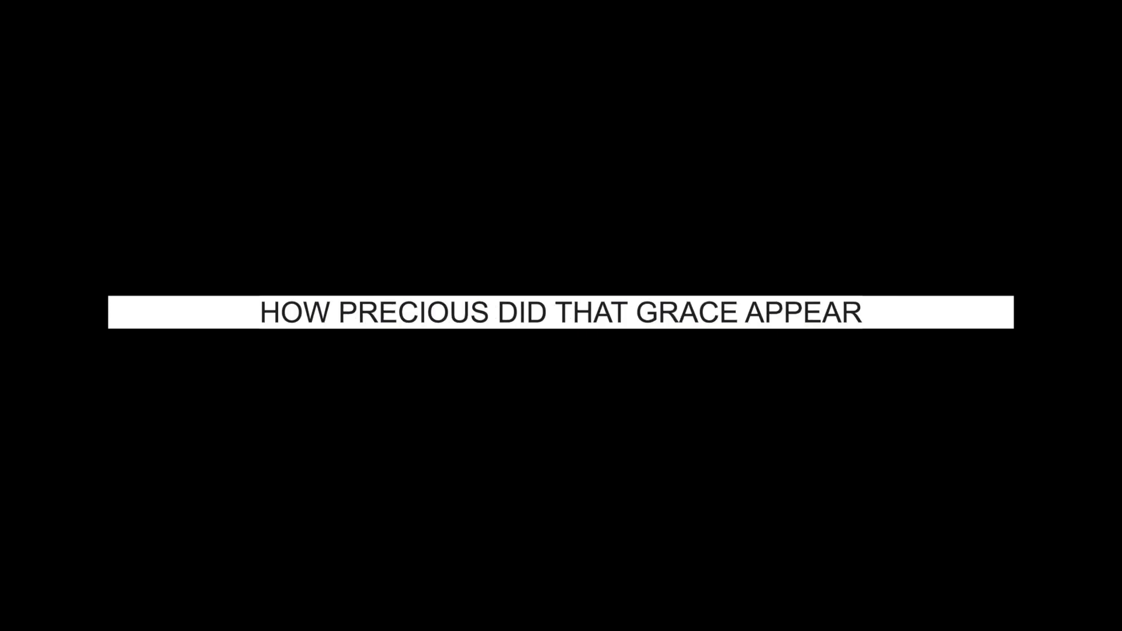
key("Escape")
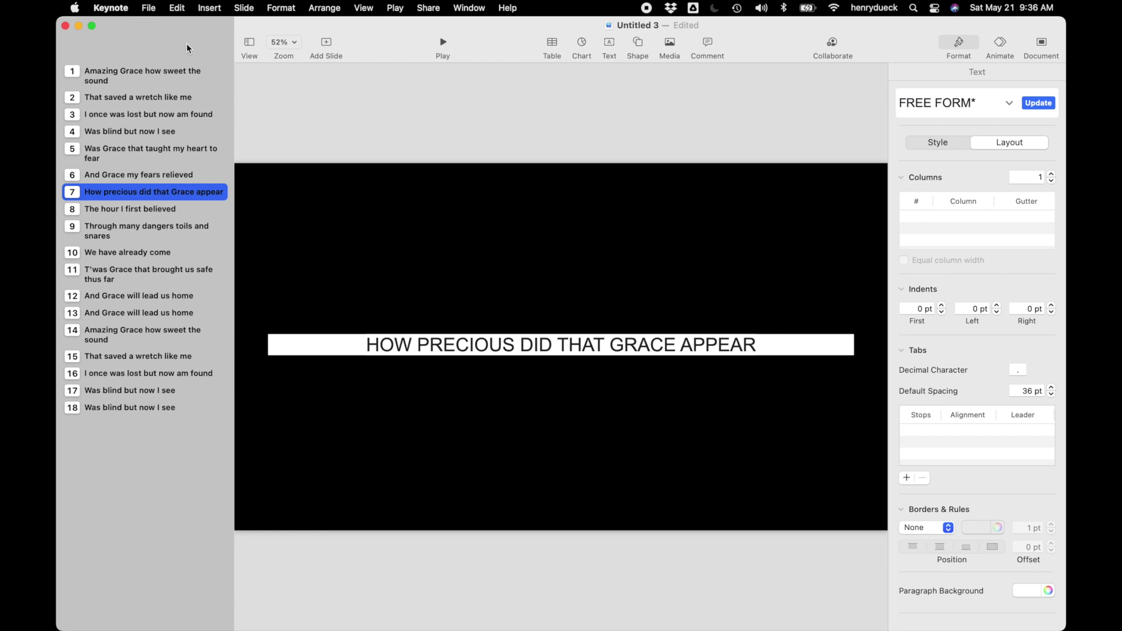
Step: Switch to Chrome and examine the song's lyrics-only version in Planning Center Services, including its format choices
key("super+Tab")
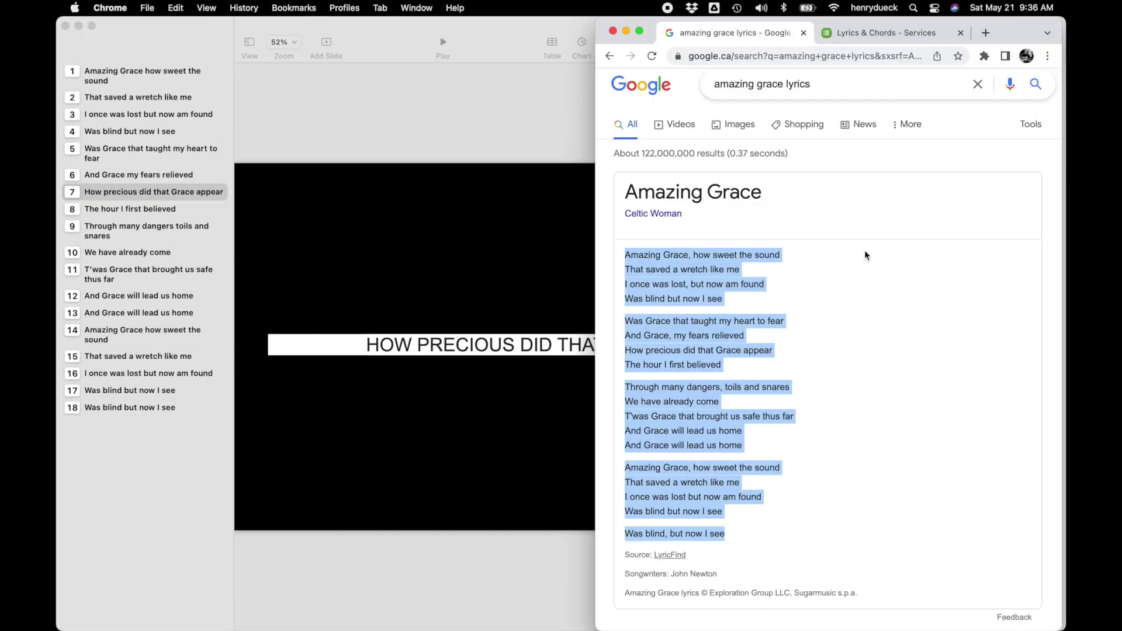
left_click(881, 35)
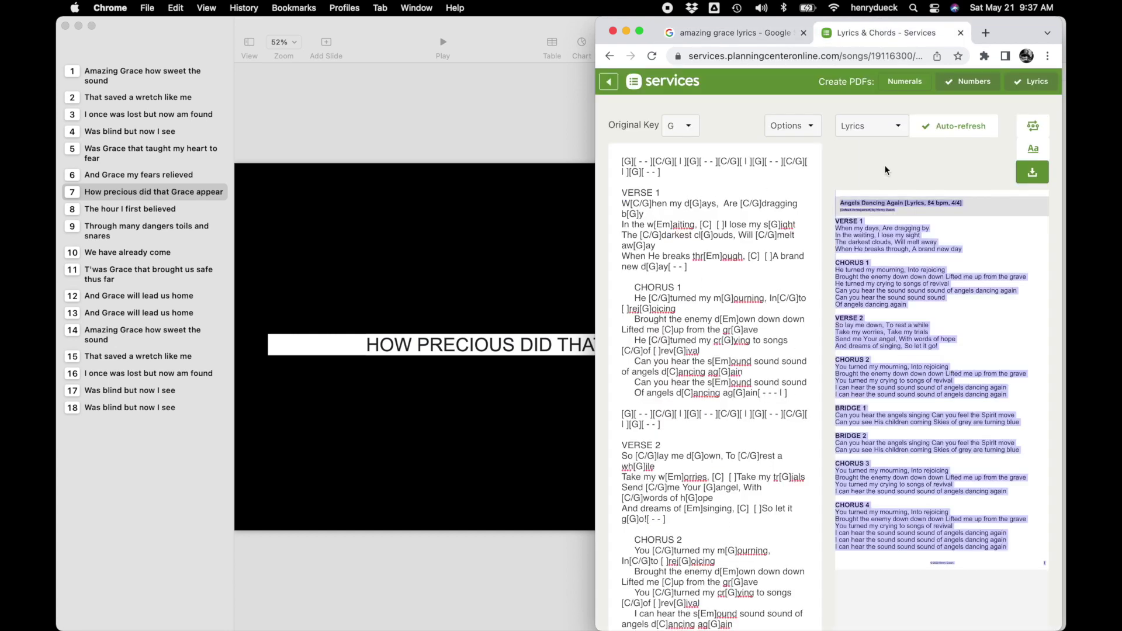
left_click(884, 127)
left_click(882, 127)
Step: Copy the highlighted Amazing Grace lyrics from the Google search result
left_click(736, 34)
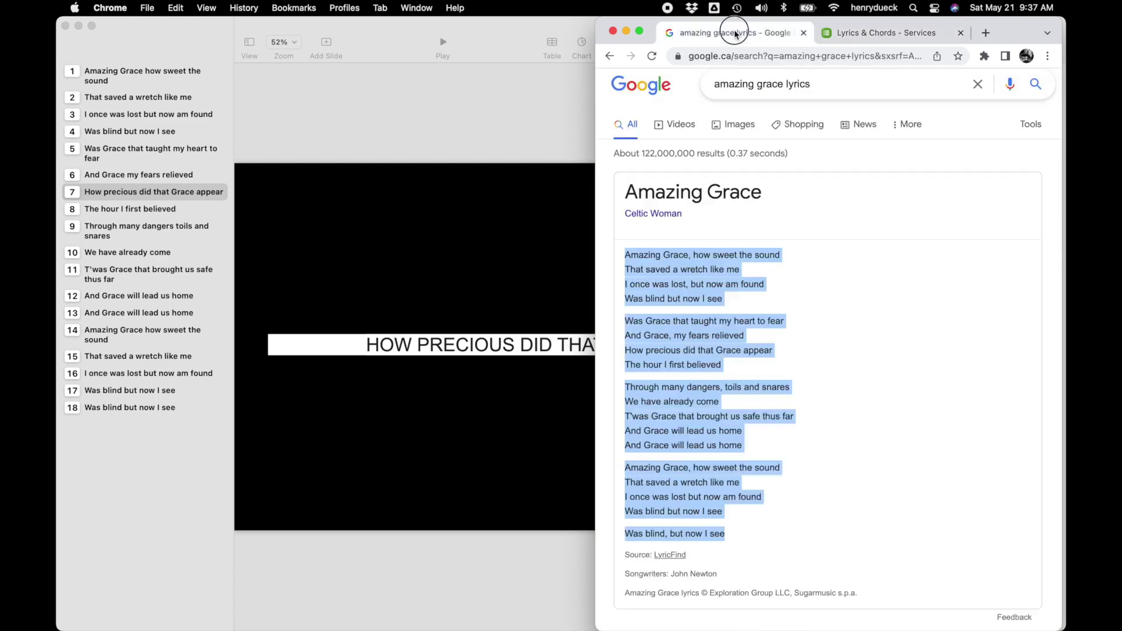
right_click(669, 266)
left_click(685, 294)
Step: Switch to Keynote and create a new presentation with the Basic White theme
left_click(185, 36)
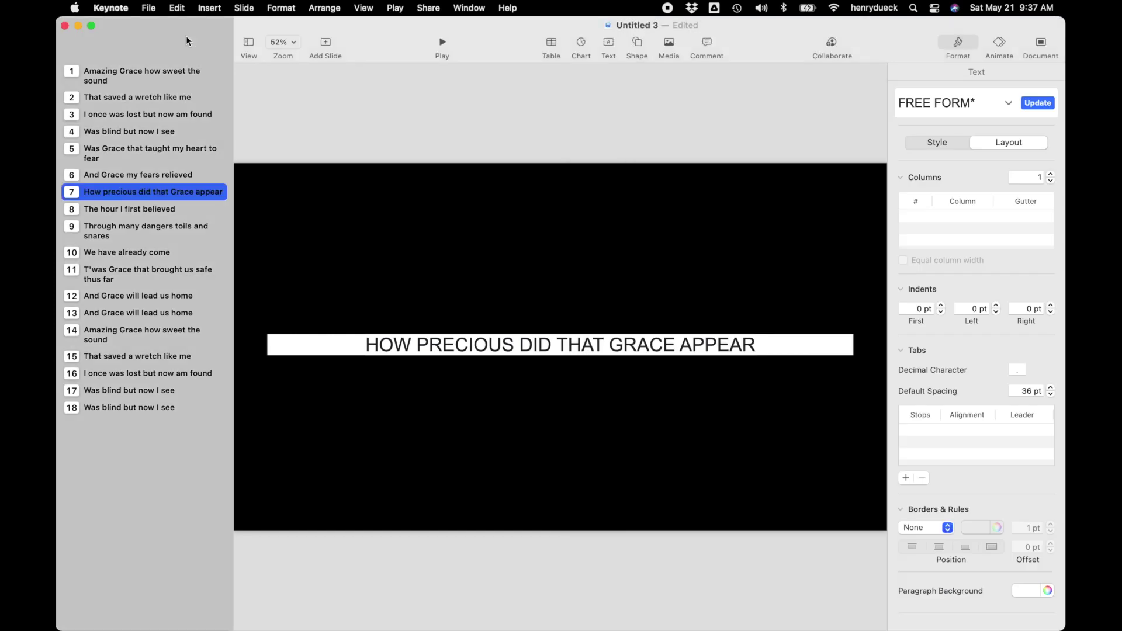
key("super+n")
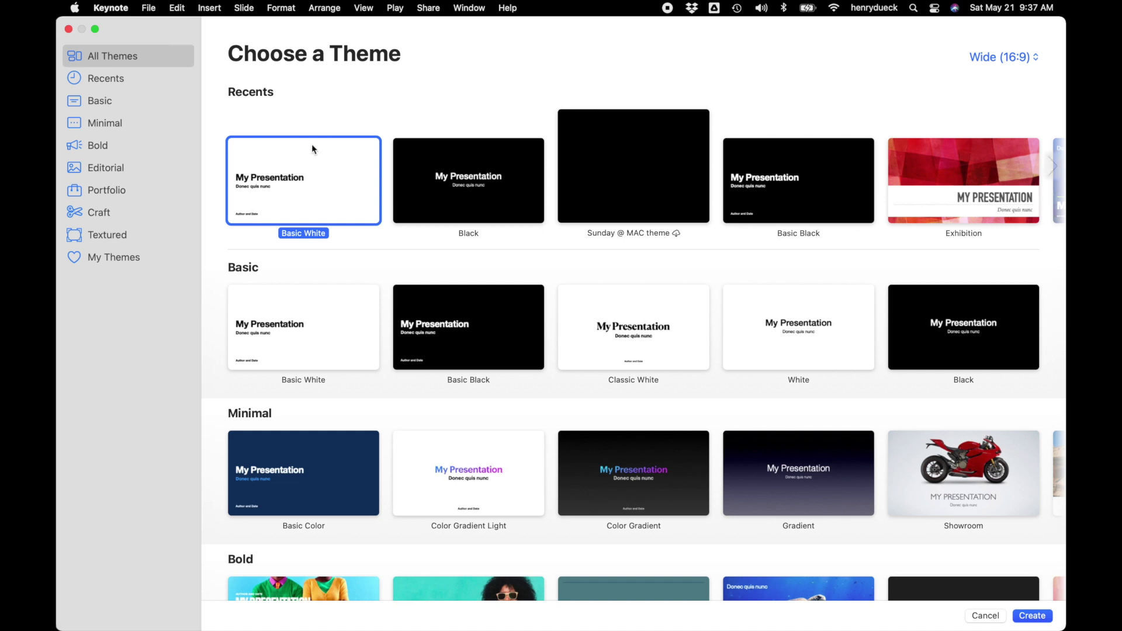
double_click(335, 177)
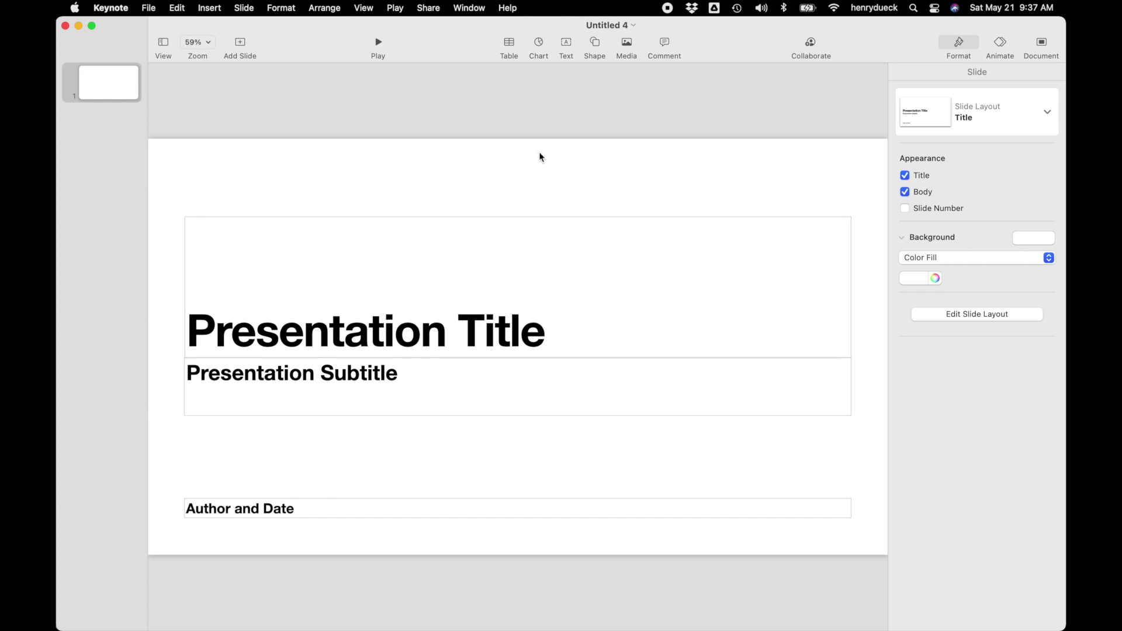
Step: Edit the slide layouts and delete every layout except Title
left_click(1049, 114)
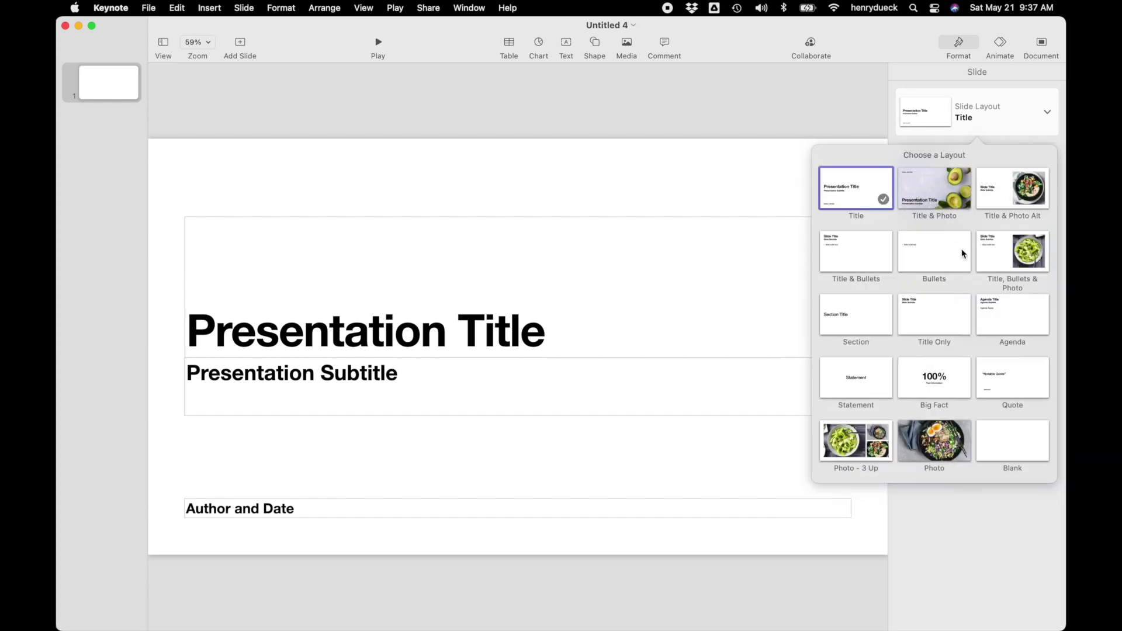
left_click(824, 110)
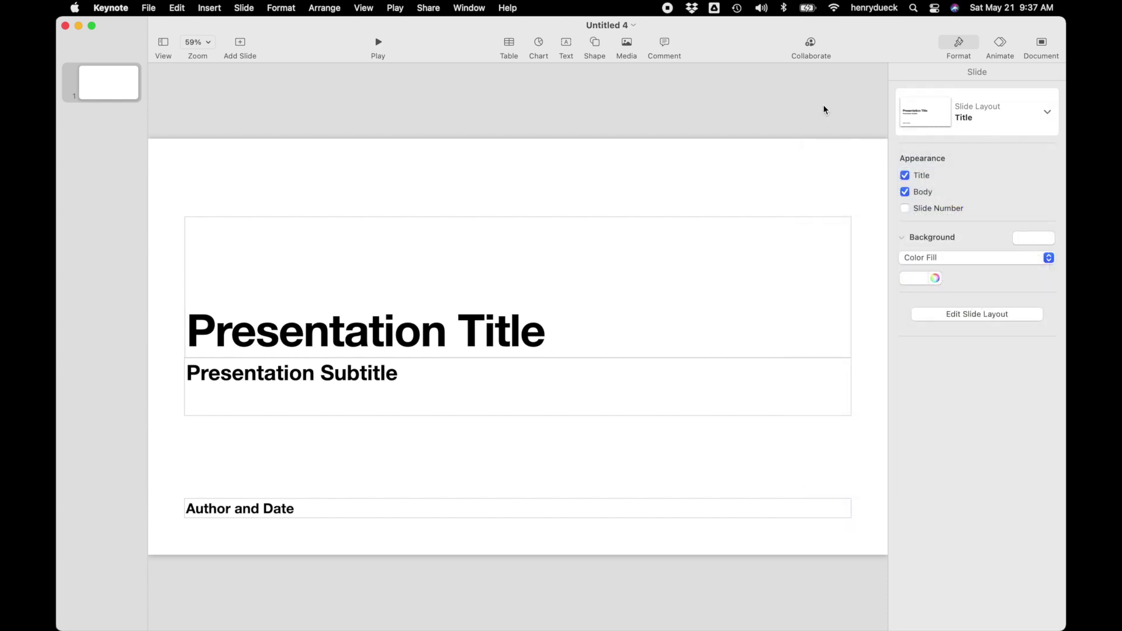
left_click(994, 317)
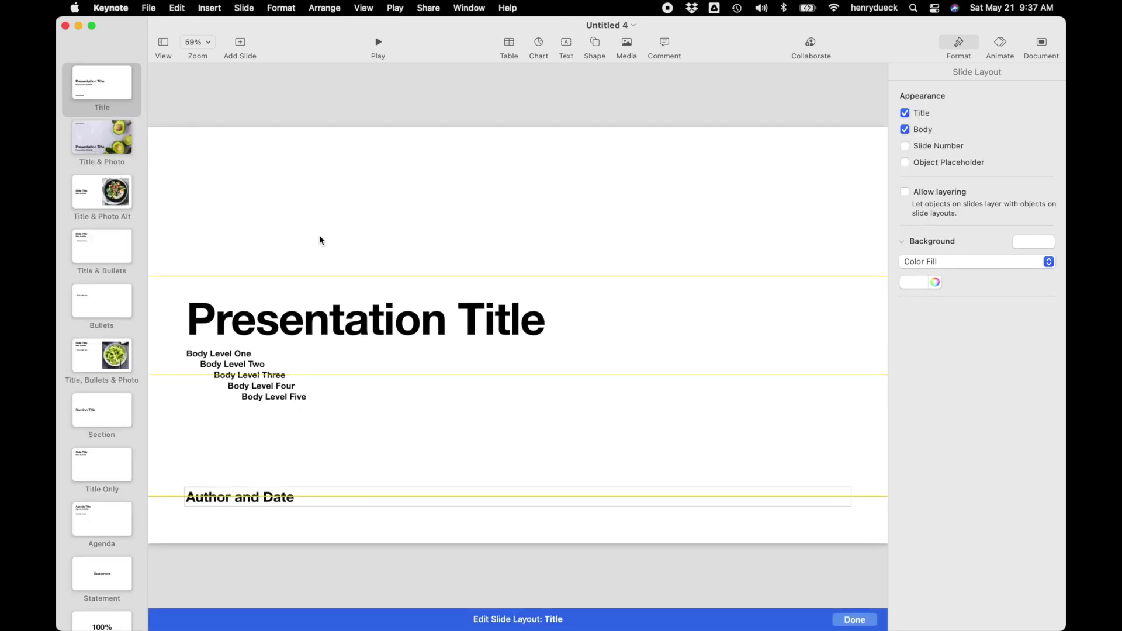
left_click(102, 140)
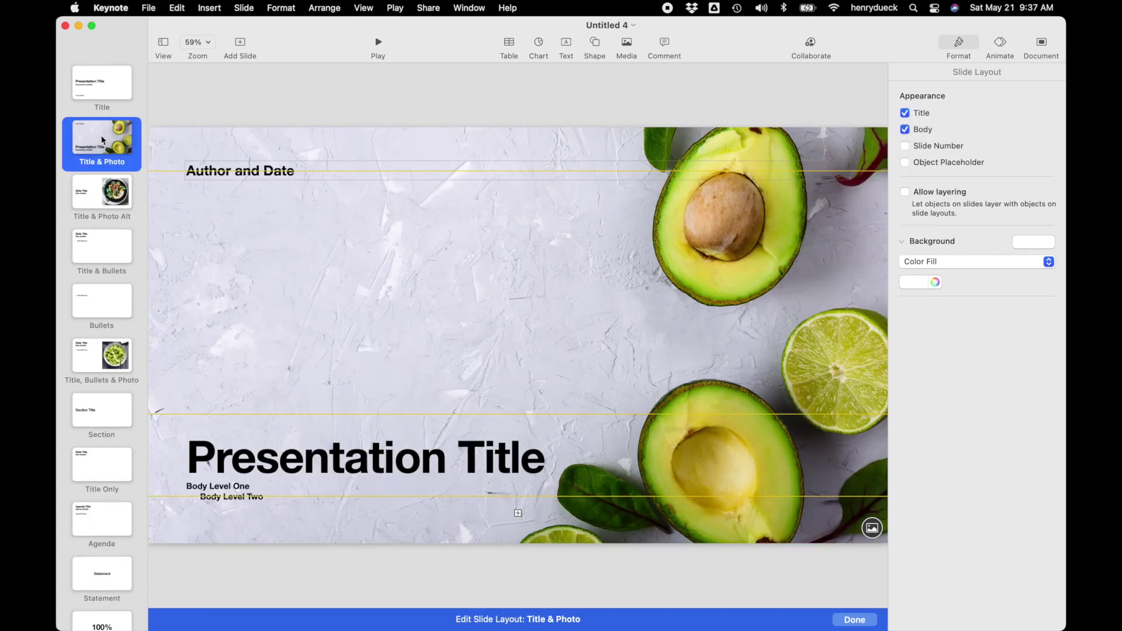
key("BackSpace")
key("BackSpace")
key("BackSpace")
key("BackSpace")
key("BackSpace")
key("BackSpace")
key("BackSpace")
key("BackSpace")
key("BackSpace")
key("BackSpace")
key("BackSpace")
key("BackSpace")
key("BackSpace")
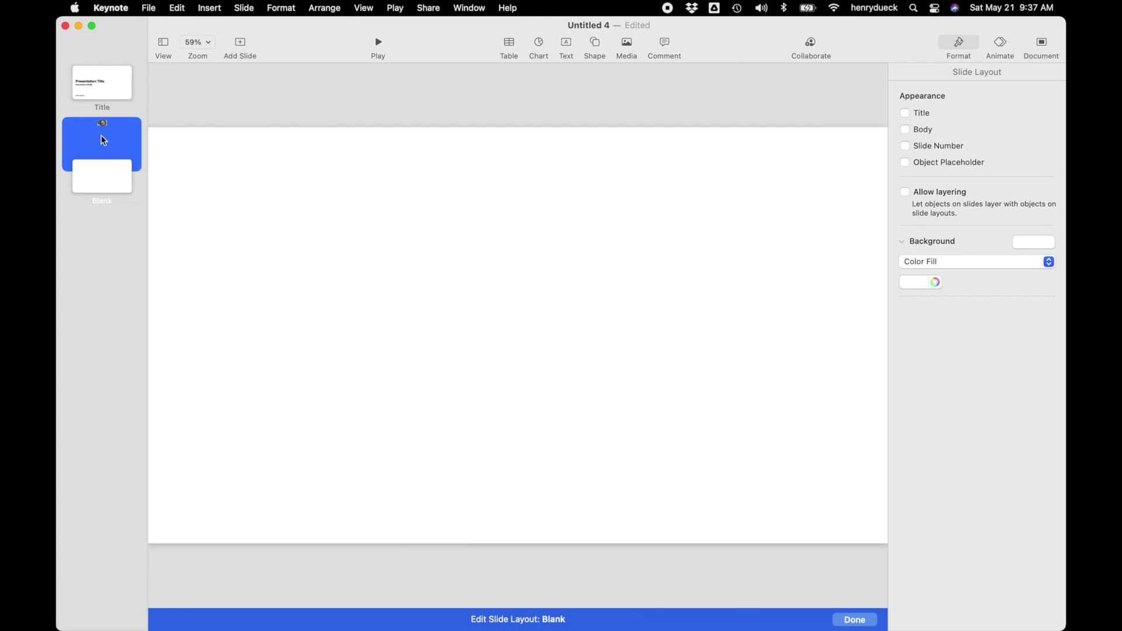
key("BackSpace")
key("BackSpace")
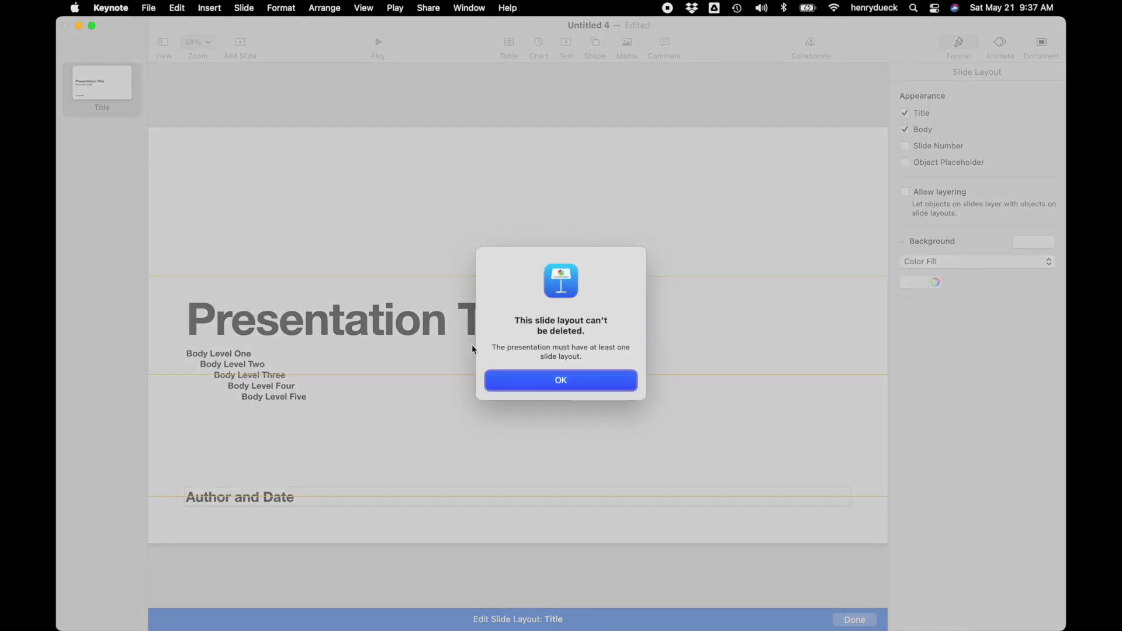
left_click(563, 381)
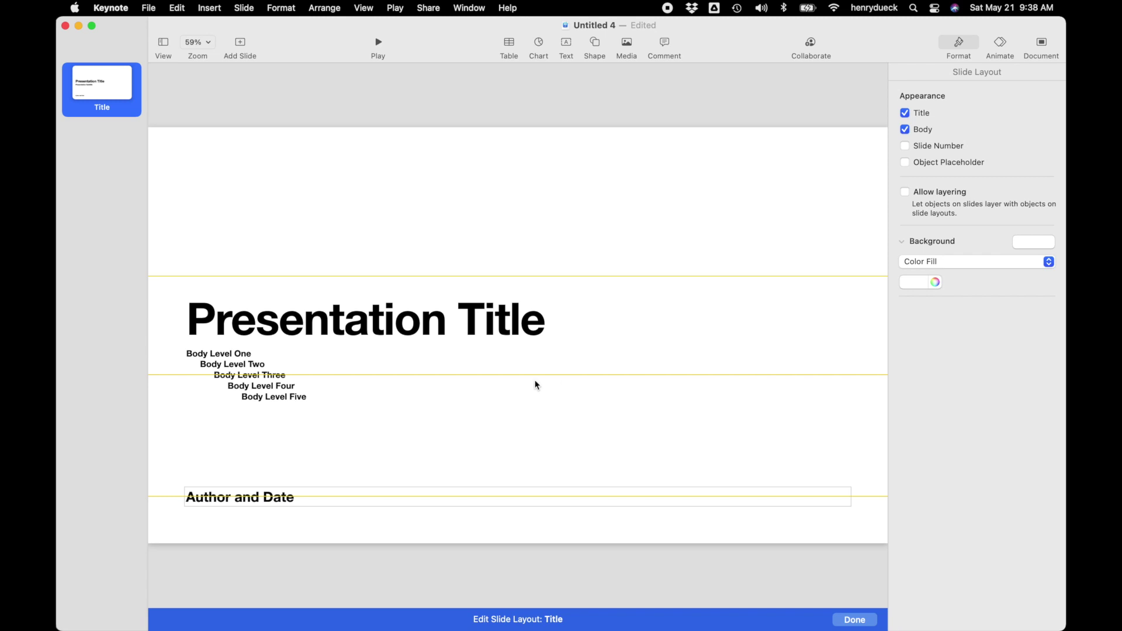
Step: Delete the body text and Author and Date boxes from the Title layout, keeping the title, and finish layout editing
left_click(268, 396)
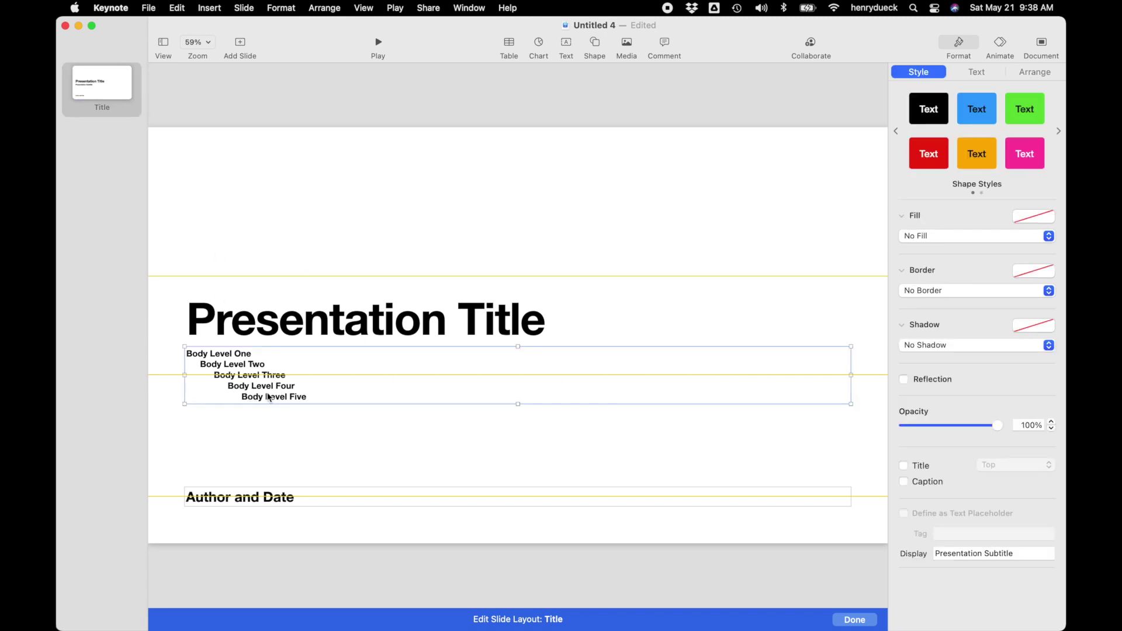
key("Delete")
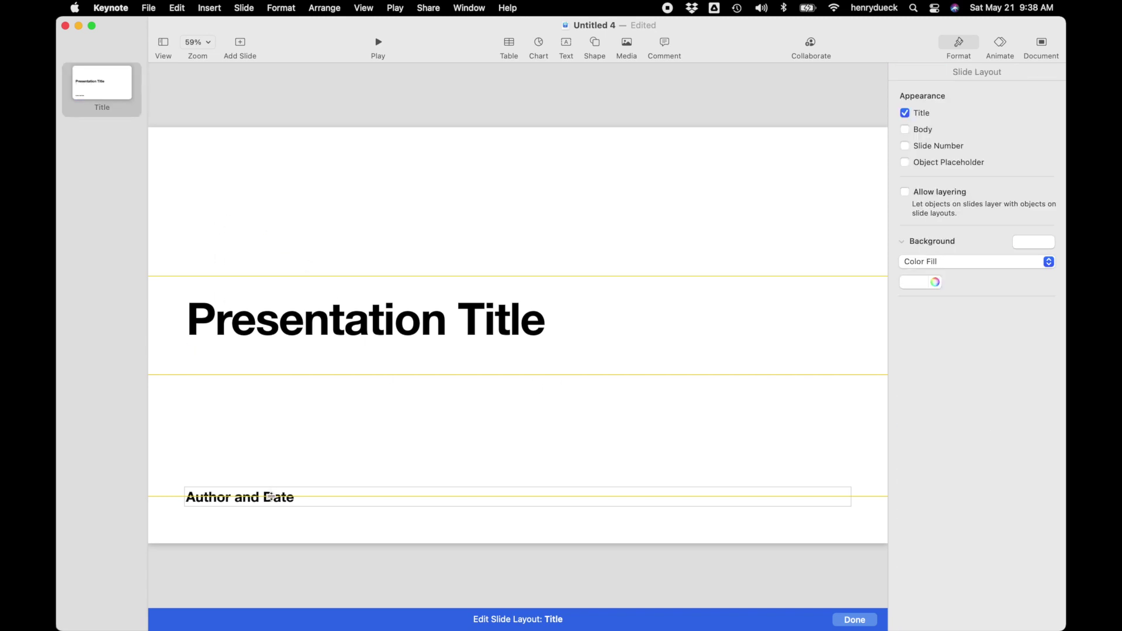
left_click(279, 503)
key("Delete")
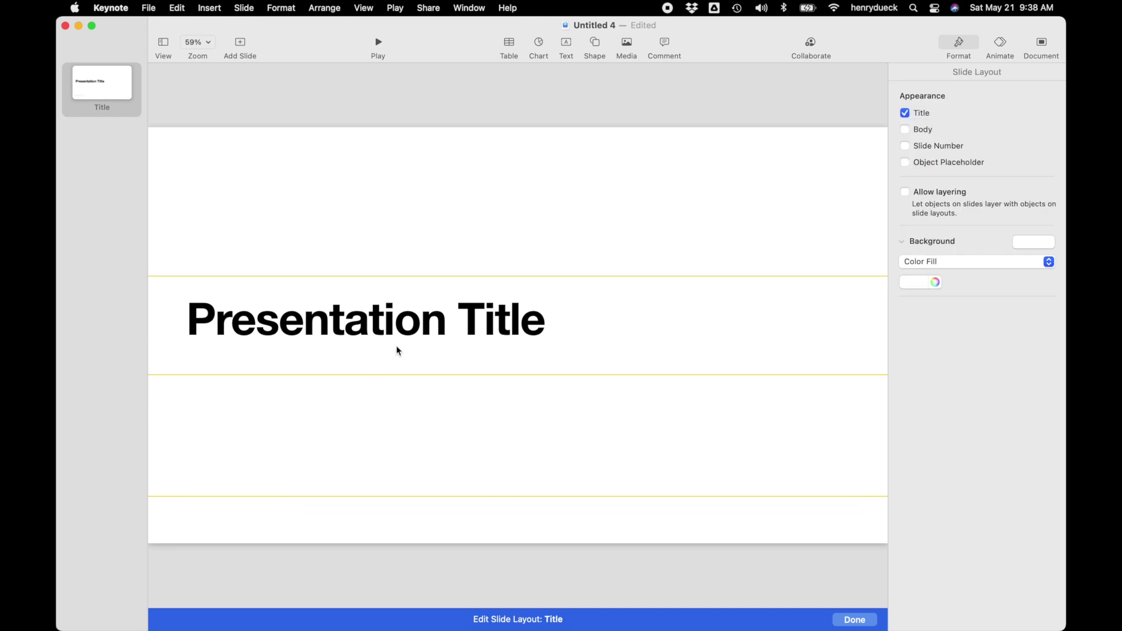
left_click(397, 349)
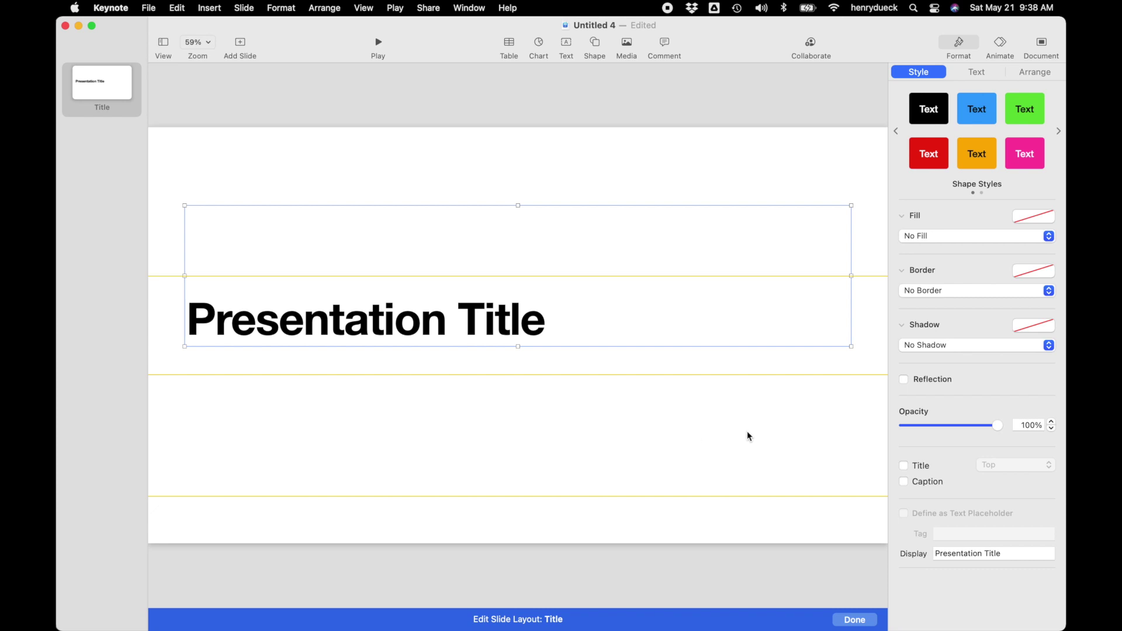
left_click(859, 624)
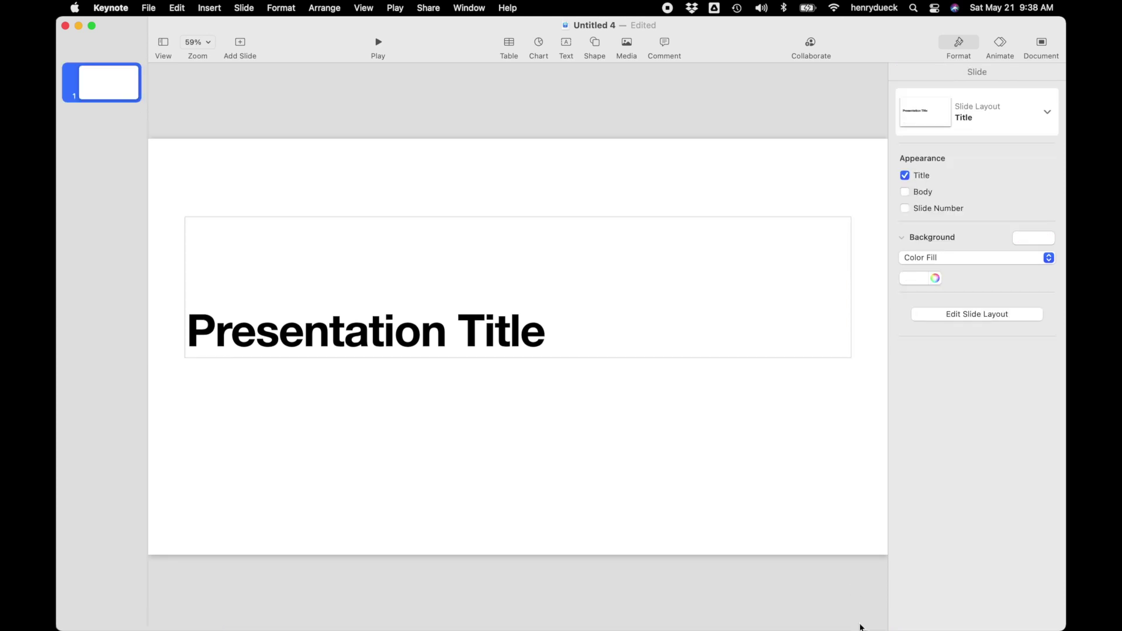
Step: Show the presentation as an outline and paste the copied Amazing Grace lyrics at slide 1, one line per slide
left_click(164, 43)
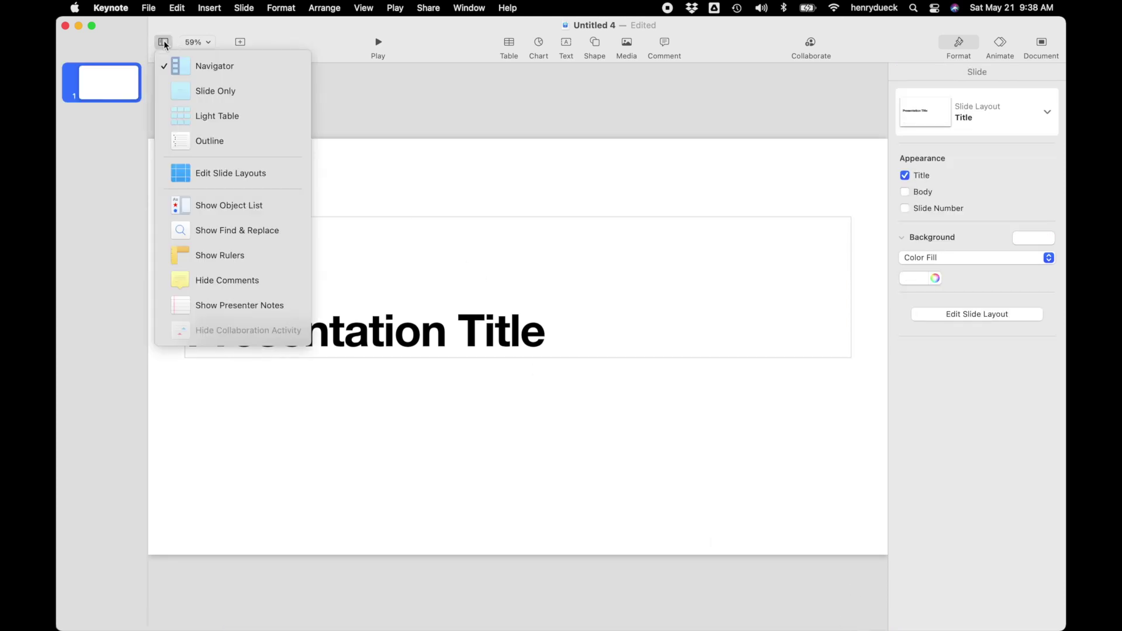
left_click(182, 142)
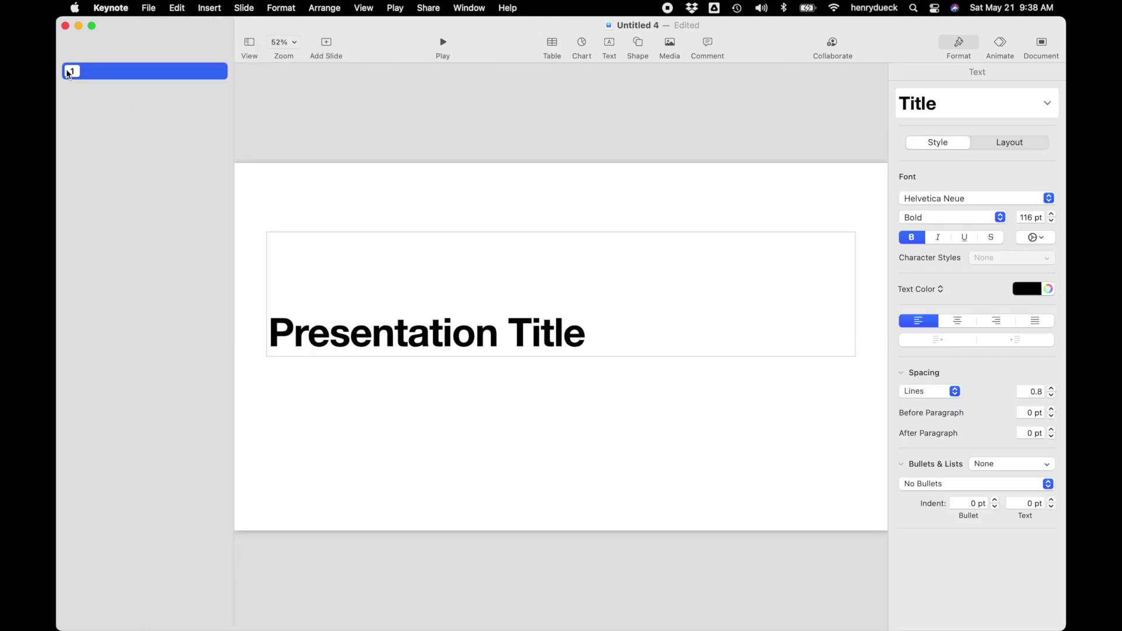
left_click(85, 72)
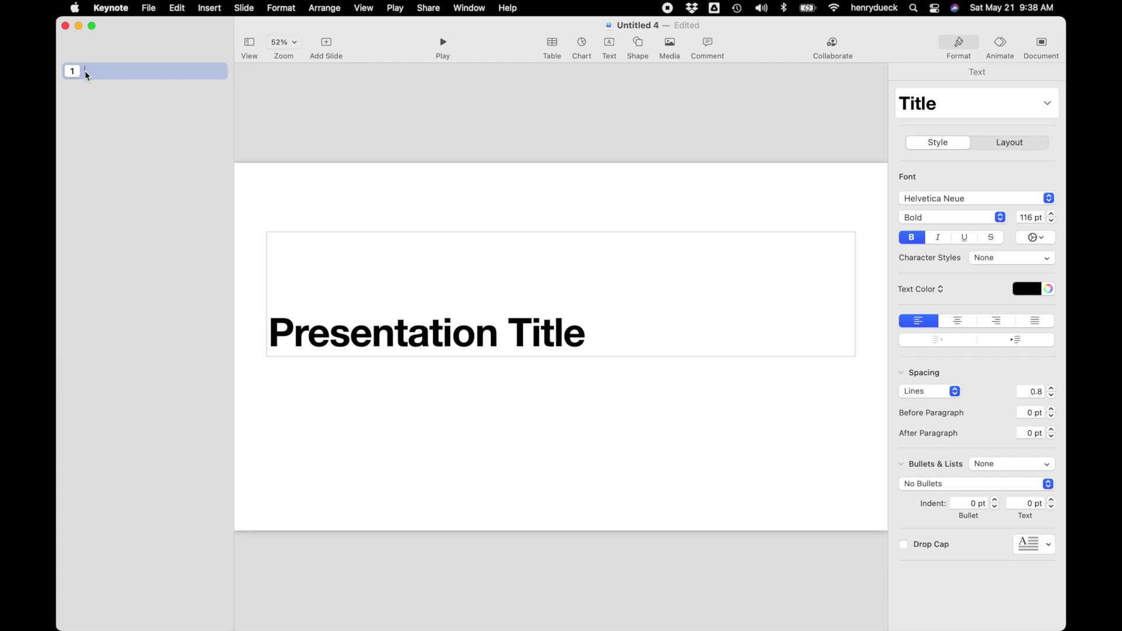
type("Amazing Grace, how sweet the sound That saved a wretch like me I once was lost, but now am found Was blind but now I see Was Grace that taught my heart to fear And Grace, my fears relieved How precious did that Grace appear The hour I first believed Through many dangers, toils and snares We have already come T'was Grace that brought us safe thus far And Grace will lead us home And Grace will lead us home Amazing Grace, how sweet the sound That saved a wretch like me I once was lost but now am found Was blind but now I see Was blind, but now I see")
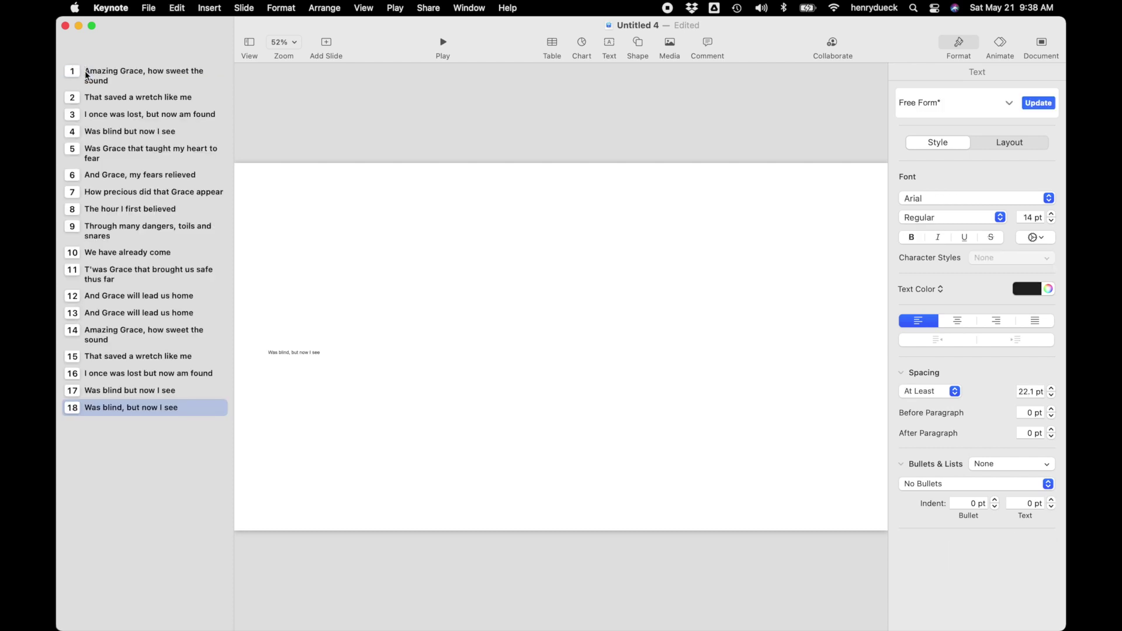
left_click(177, 7)
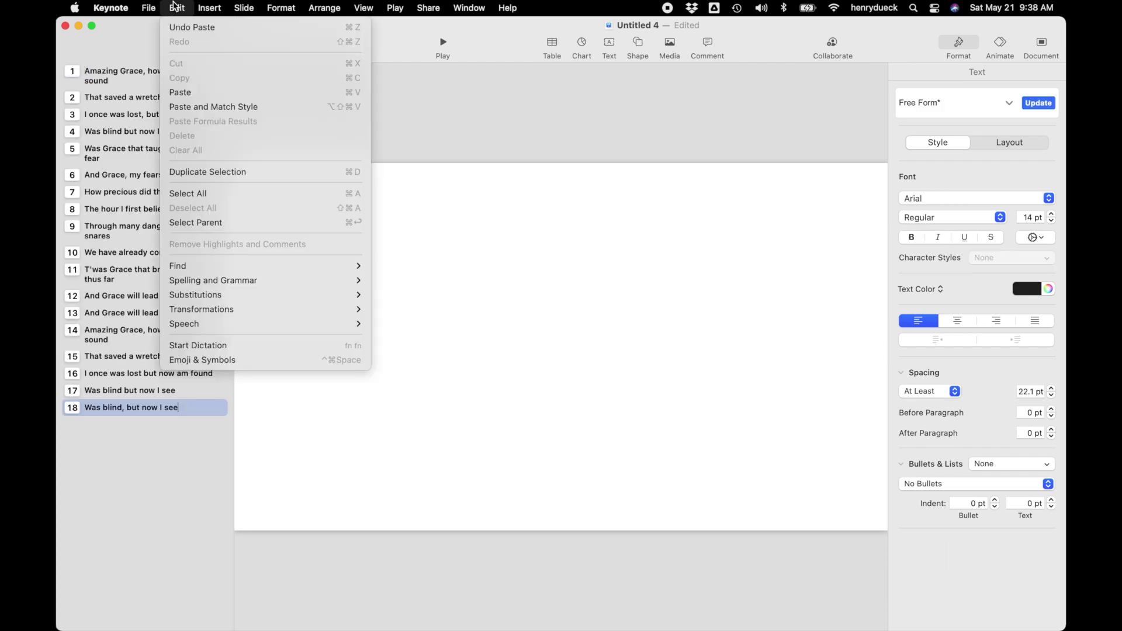
left_click(188, 88)
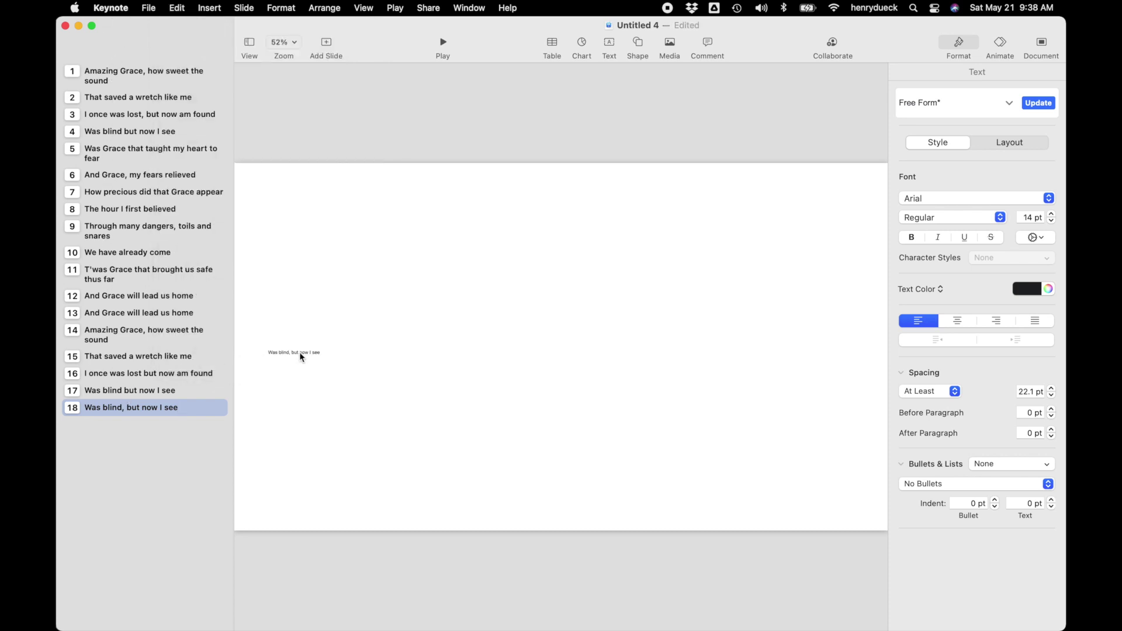
Step: Review the pasted lyric lines on slides 2 to 5 and slide 18
left_click(76, 101)
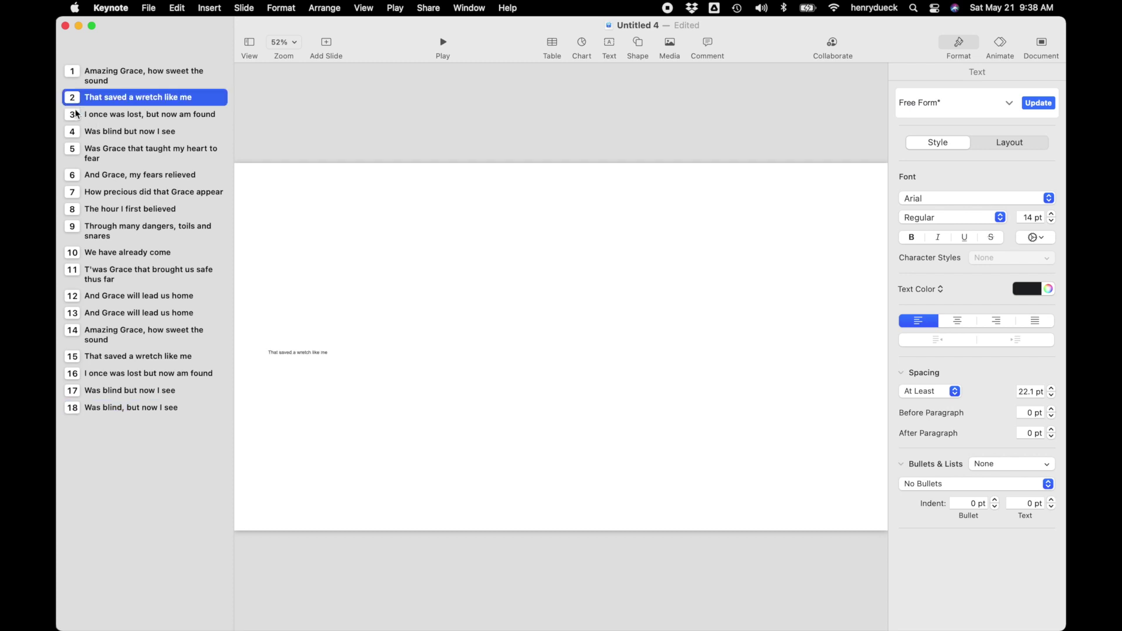
left_click(76, 120)
left_click(74, 138)
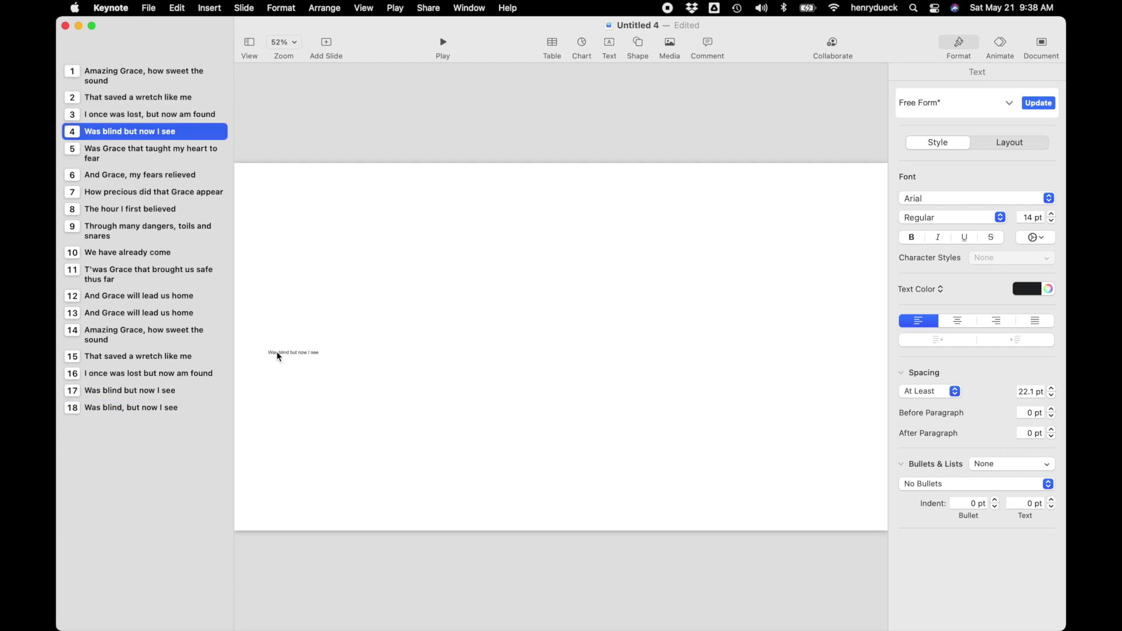
left_click(75, 149)
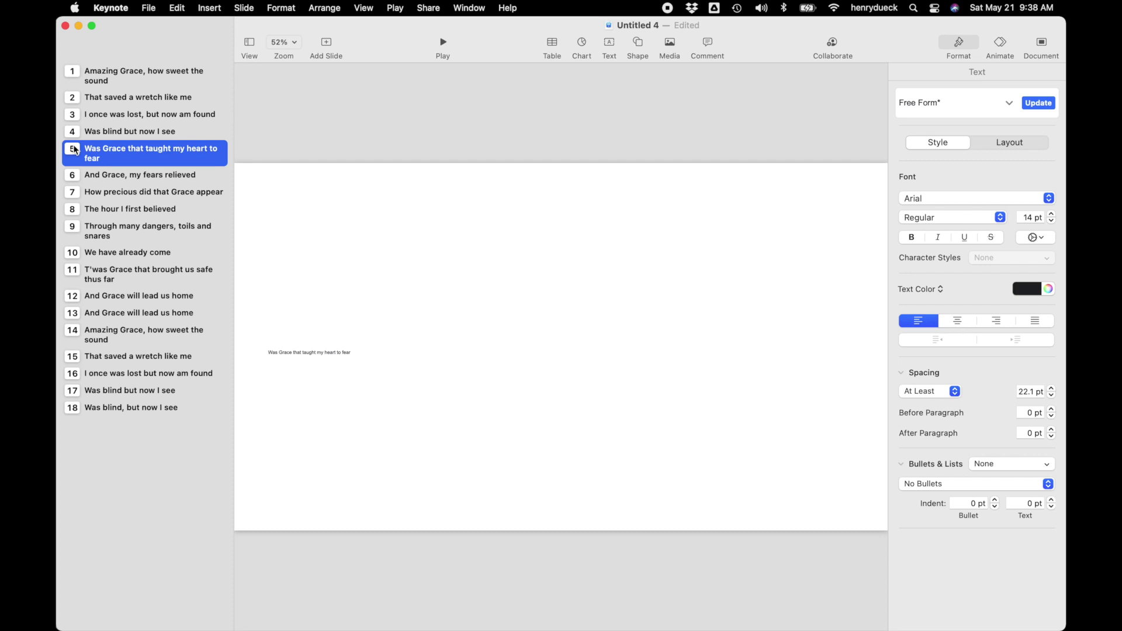
left_click(73, 410)
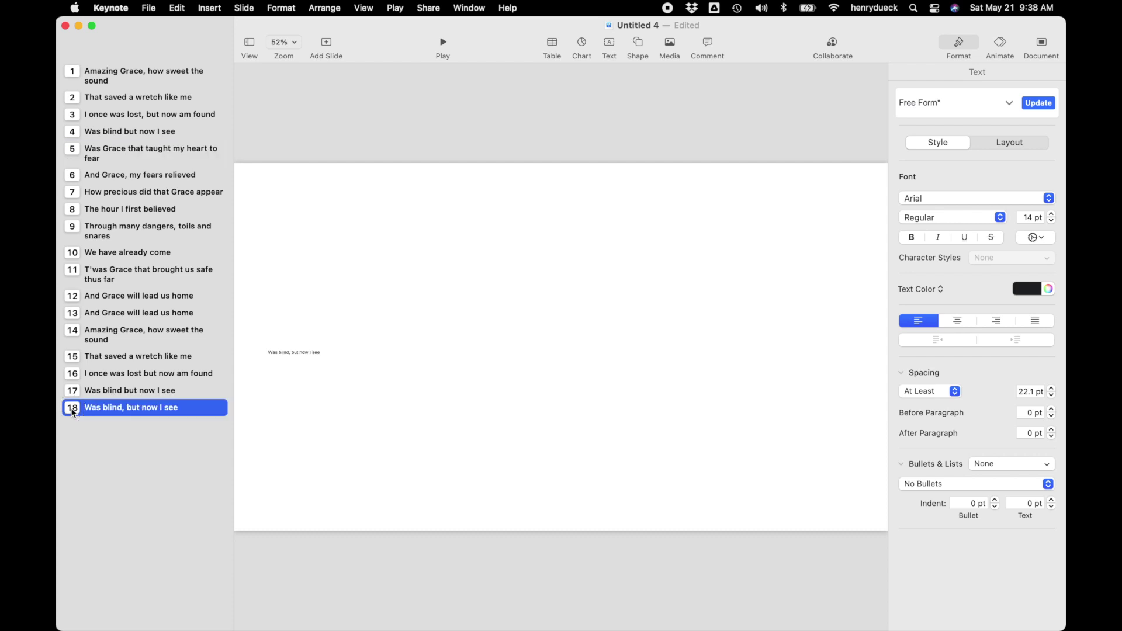
left_click(123, 408)
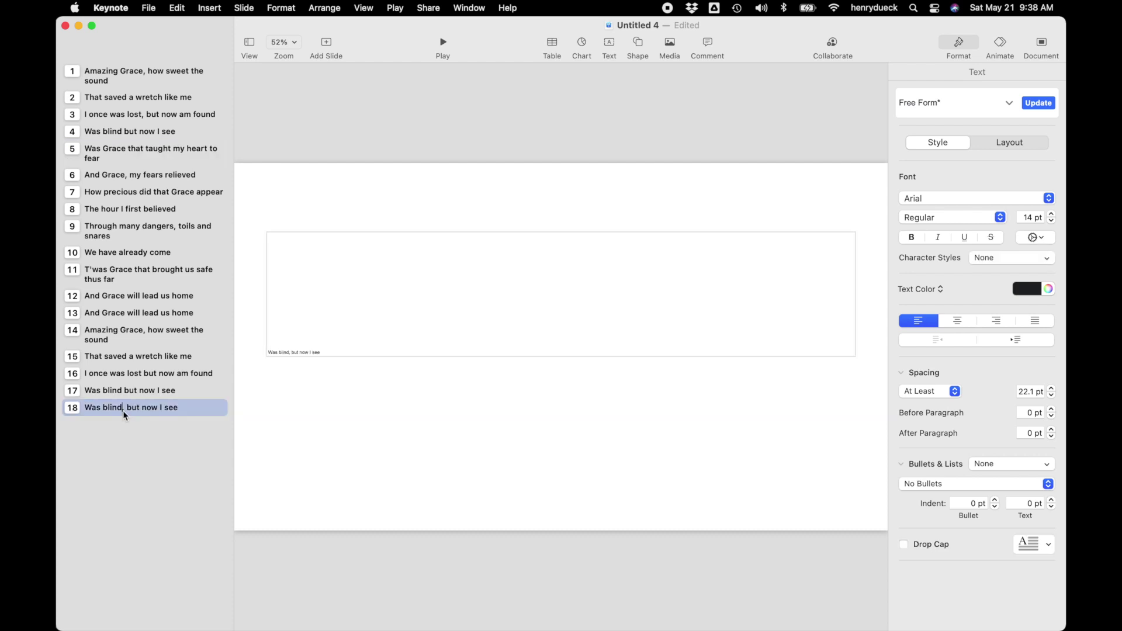
Step: Select all 18 slides in the outline and set their lyric text size to 55 pt
left_click(72, 408)
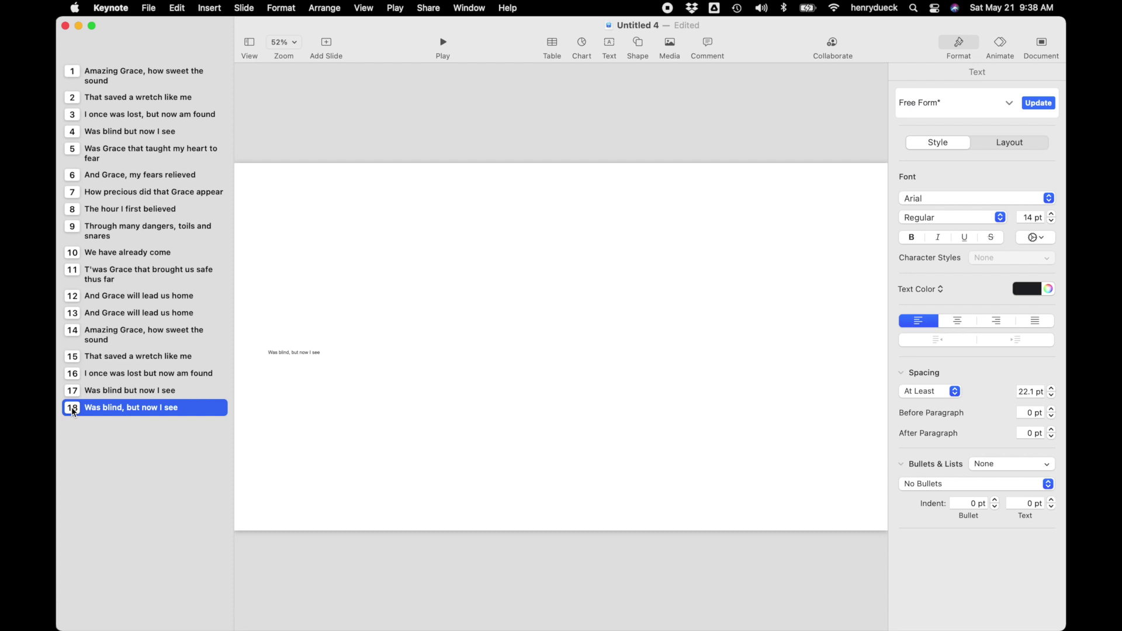
key("super+a")
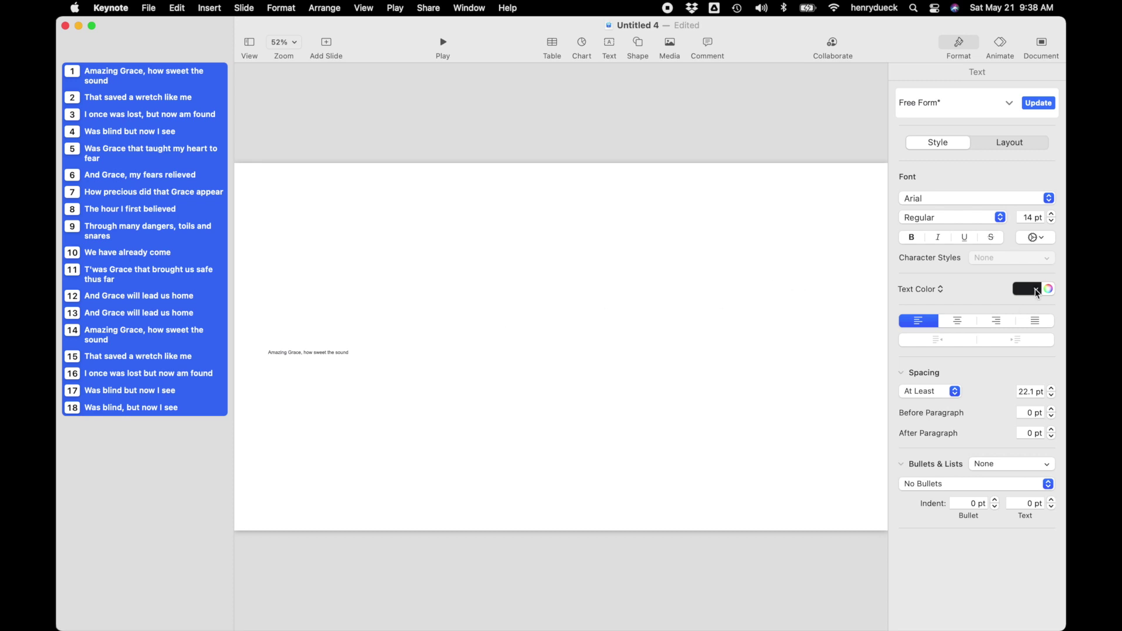
left_click(1032, 218)
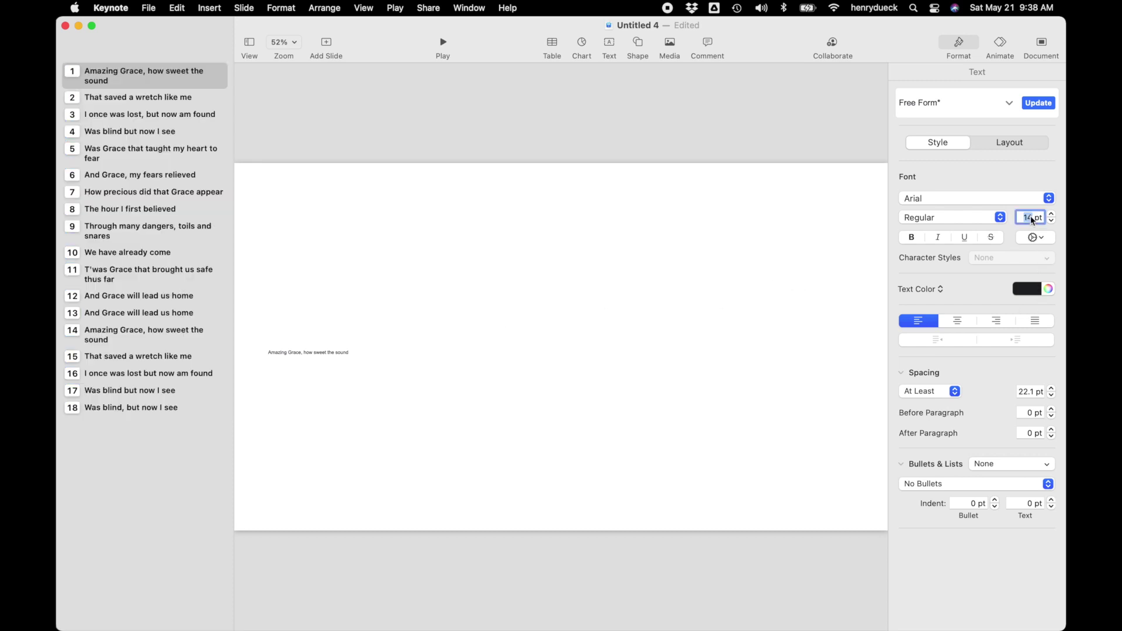
type("55")
key("Return")
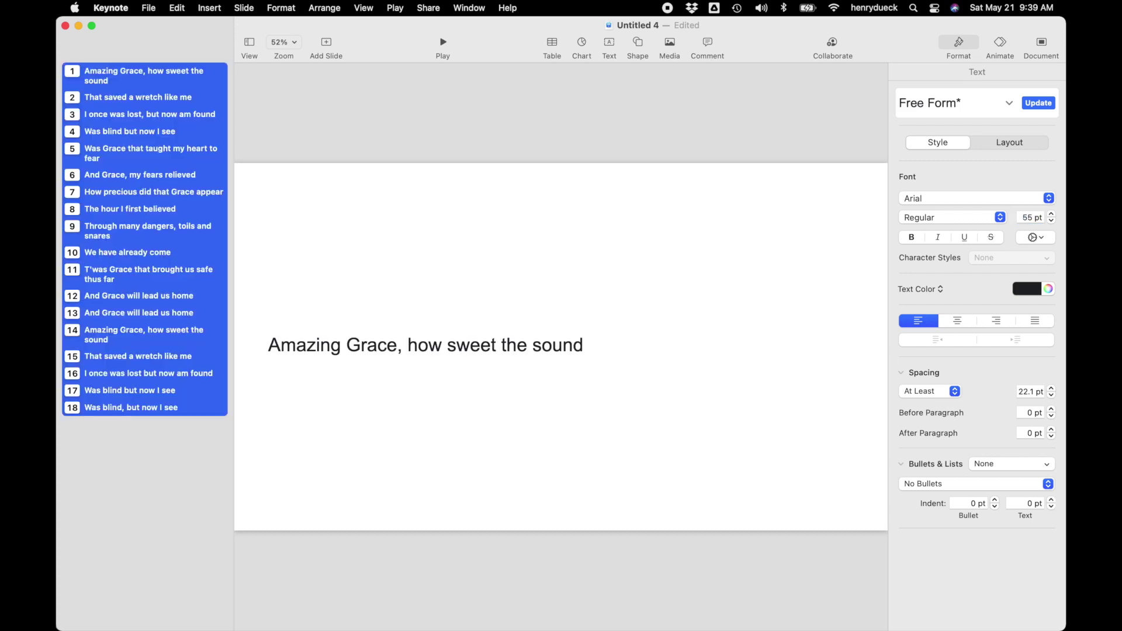
Step: Set the capitalization of the lyric text on all selected slides to all caps
left_click(1044, 238)
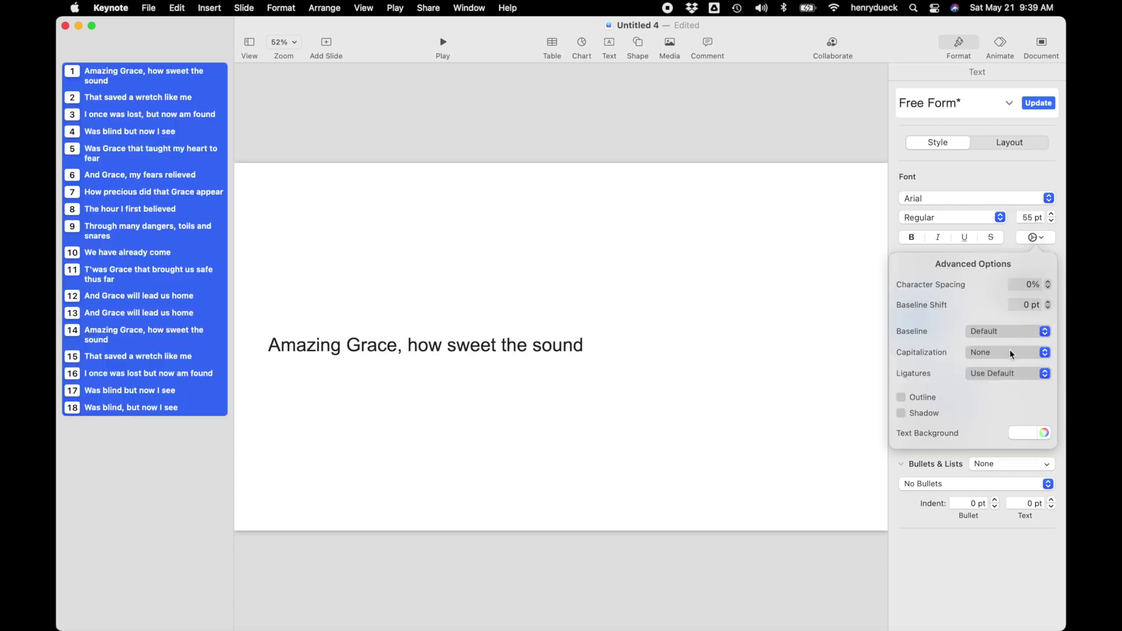
left_click(1009, 351)
left_click(1008, 373)
Step: Change the lyric font on all selected slides to Avenir and center the text
left_click(977, 199)
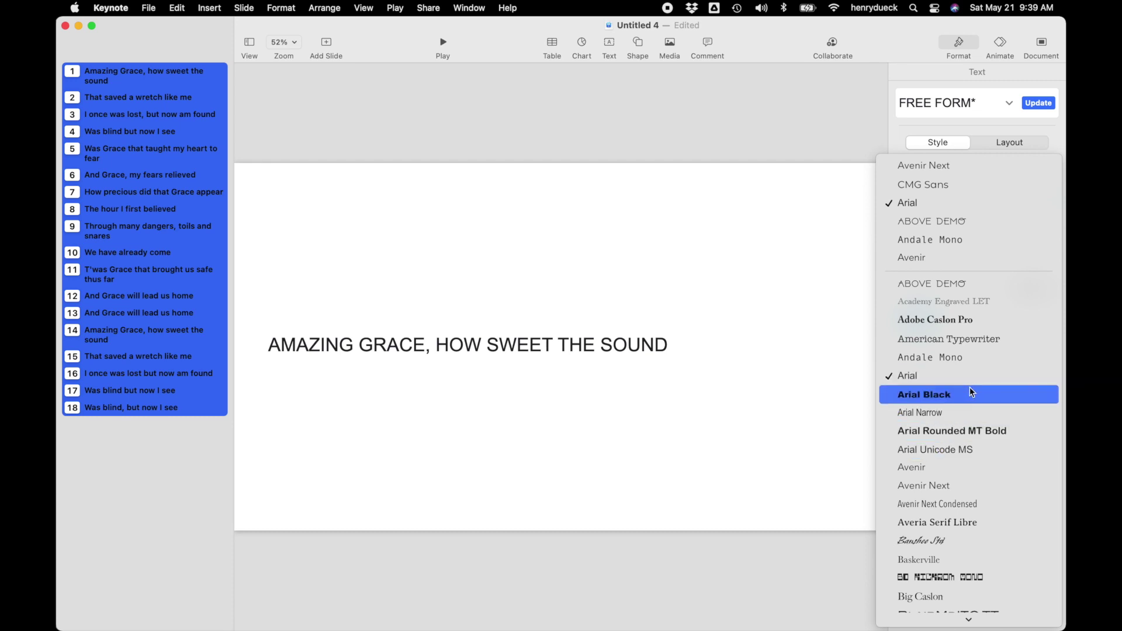
left_click(963, 259)
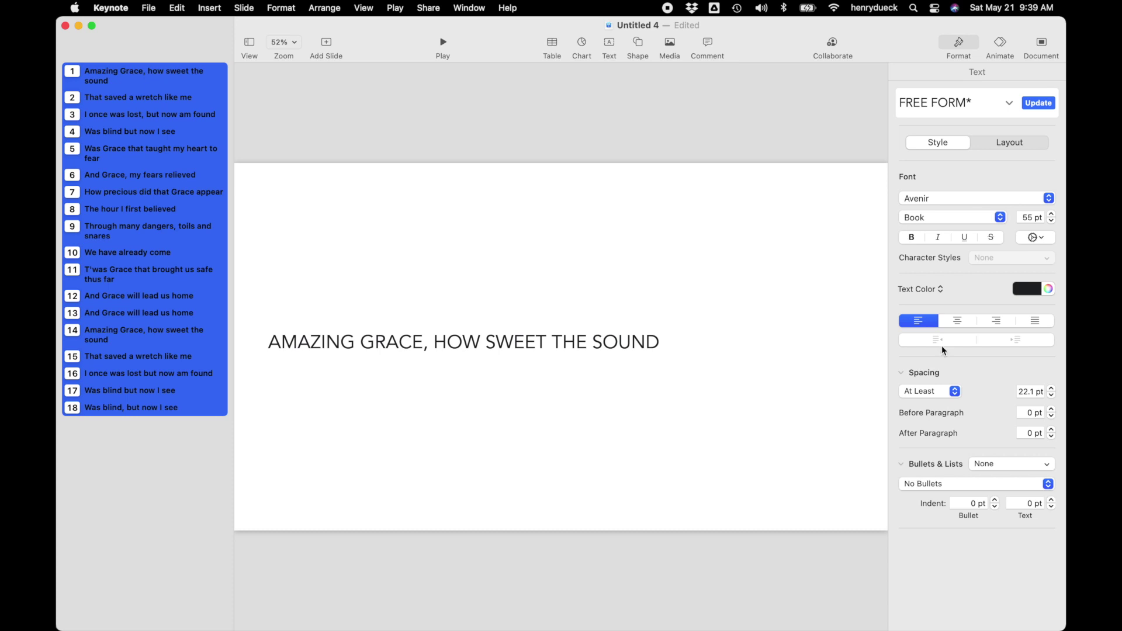
left_click(958, 320)
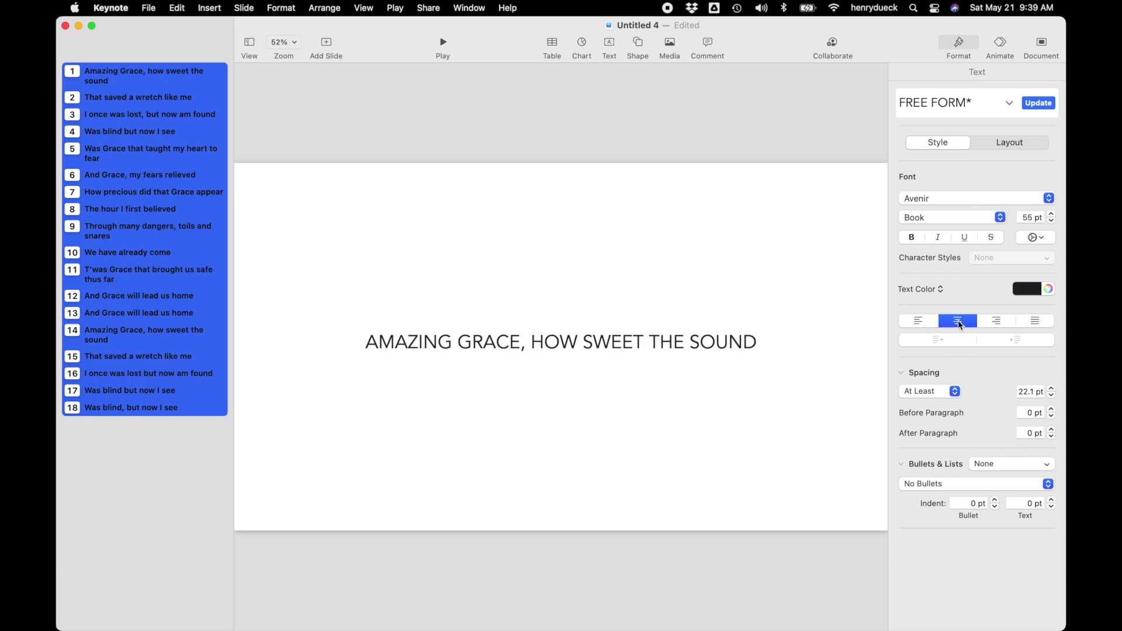
left_click(757, 125)
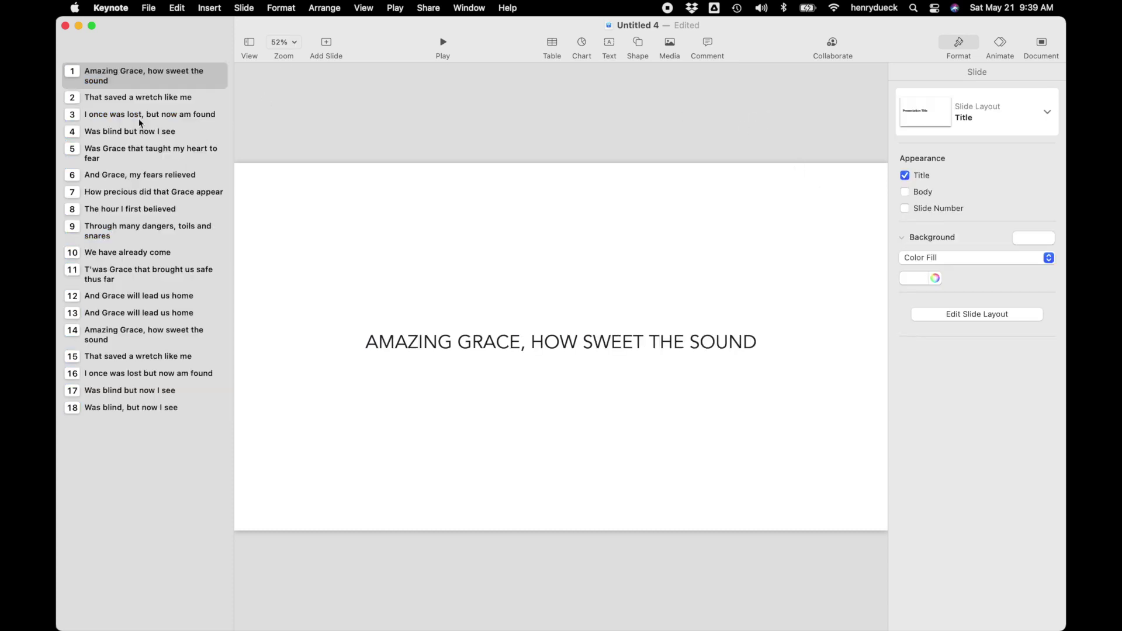
Step: Look through slides 2 to 10 and back to slide 1 to check the lyric formatting
left_click(73, 101)
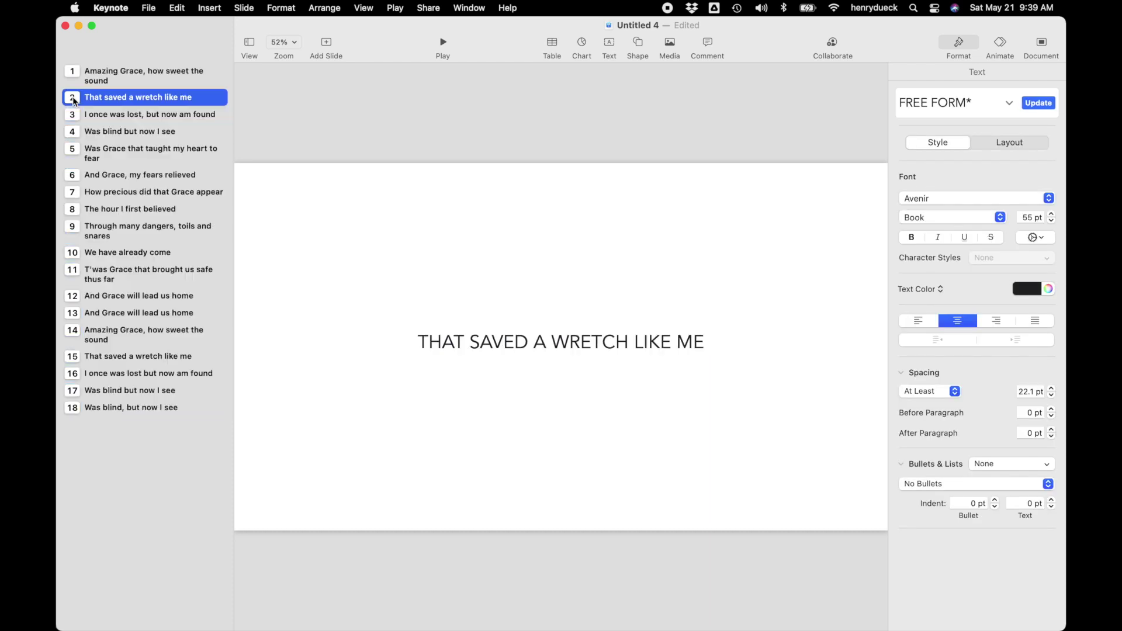
key("Down")
key("Down")
key("Down")
key("Down")
key("Down")
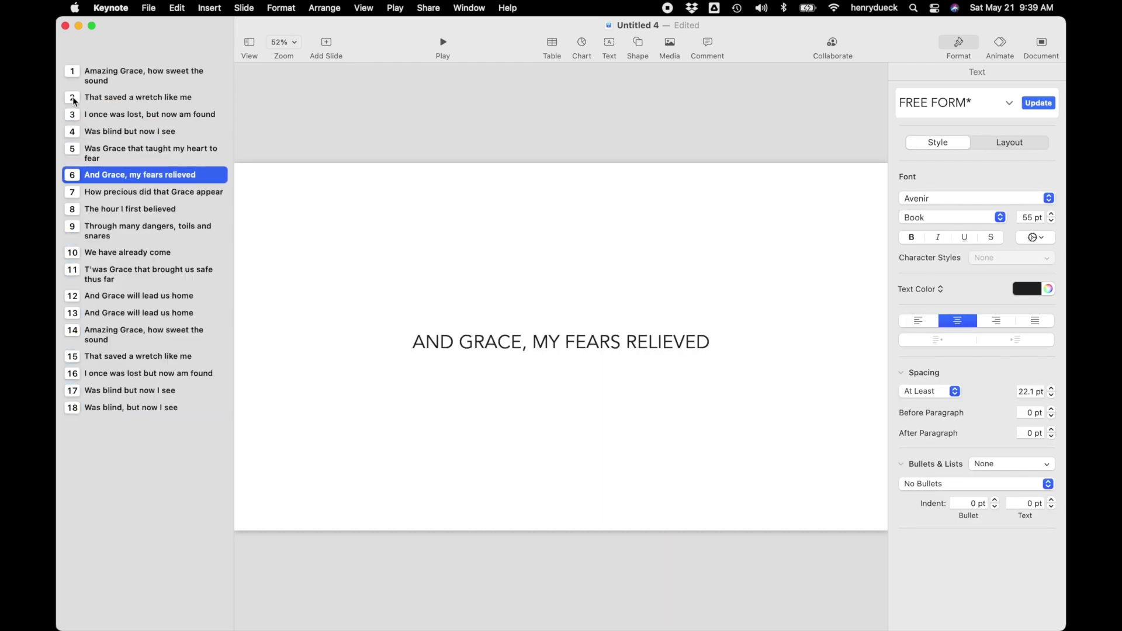
key("Down")
key("Down")
key("Down")
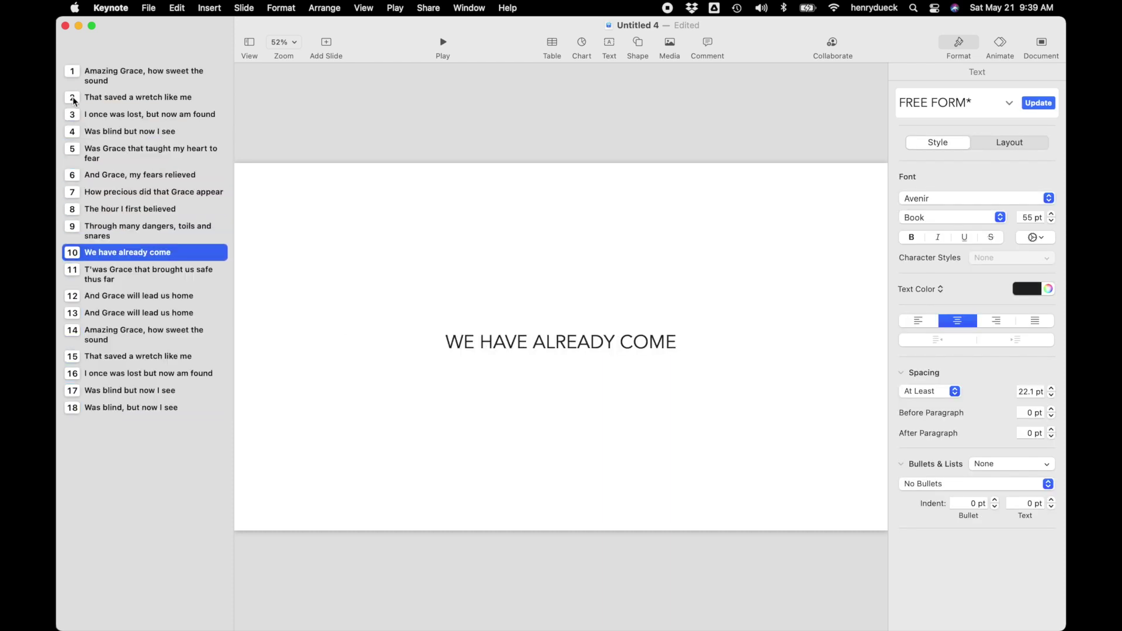
key("Up")
key("Up")
key("Up")
key("Up")
key("Up")
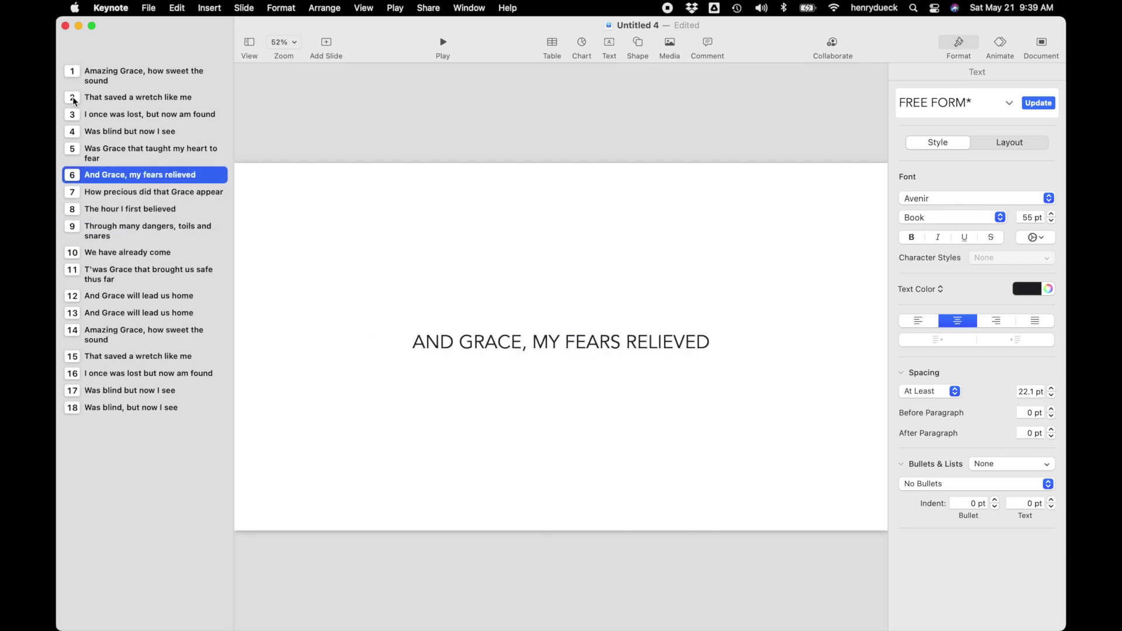
key("Up")
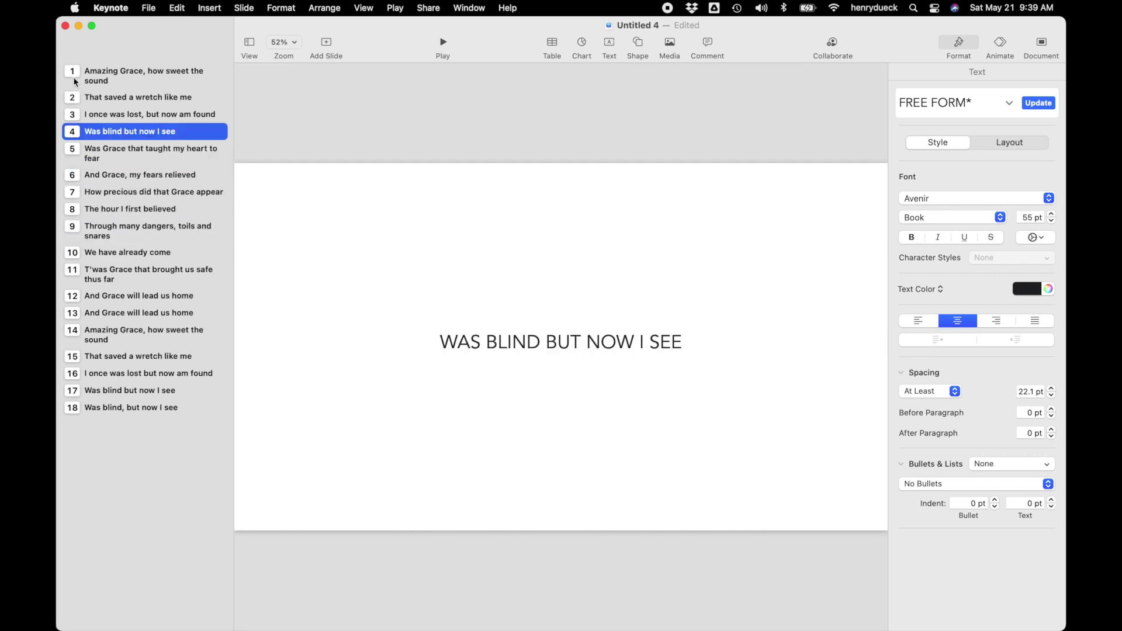
left_click(72, 76)
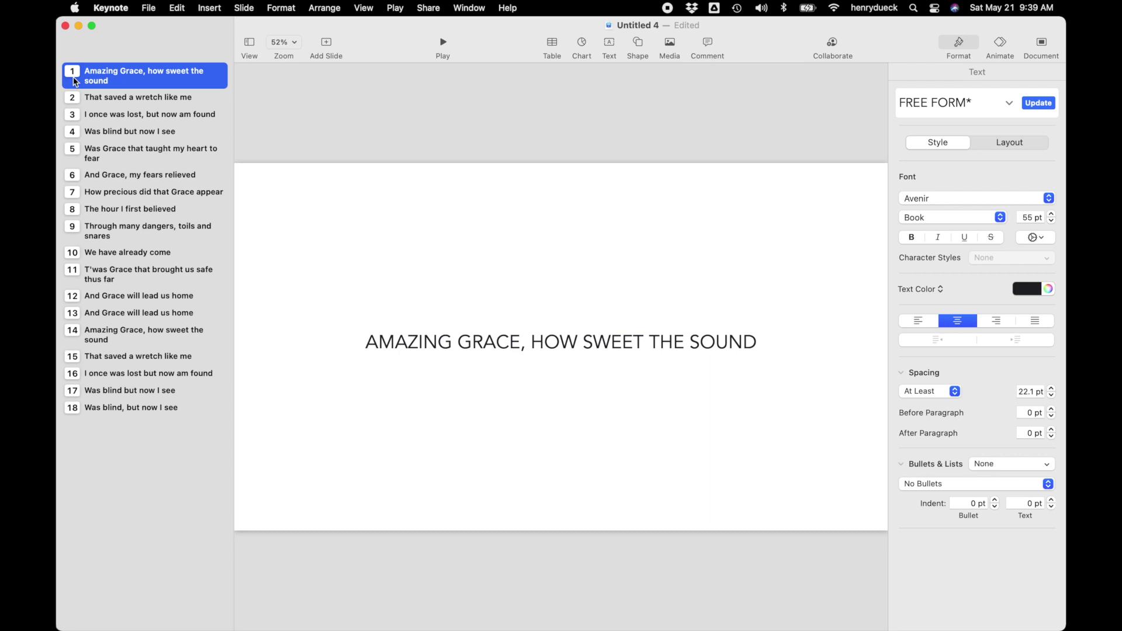
Step: Find every comma in the lyrics and replace them all with nothing
left_click(182, 9)
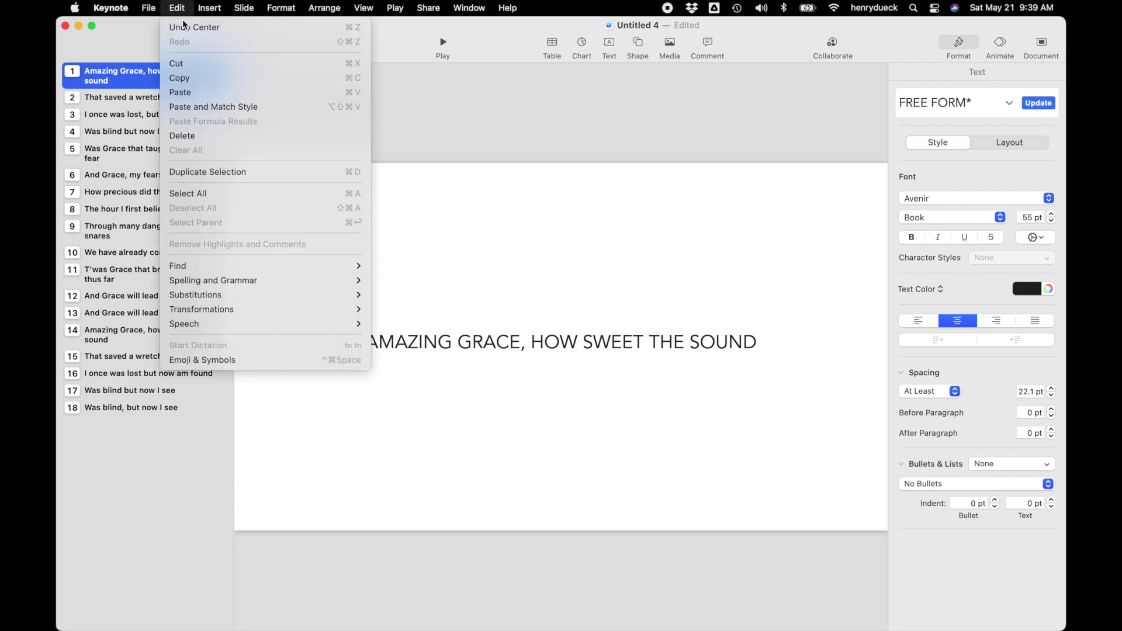
mouse_move(212, 268)
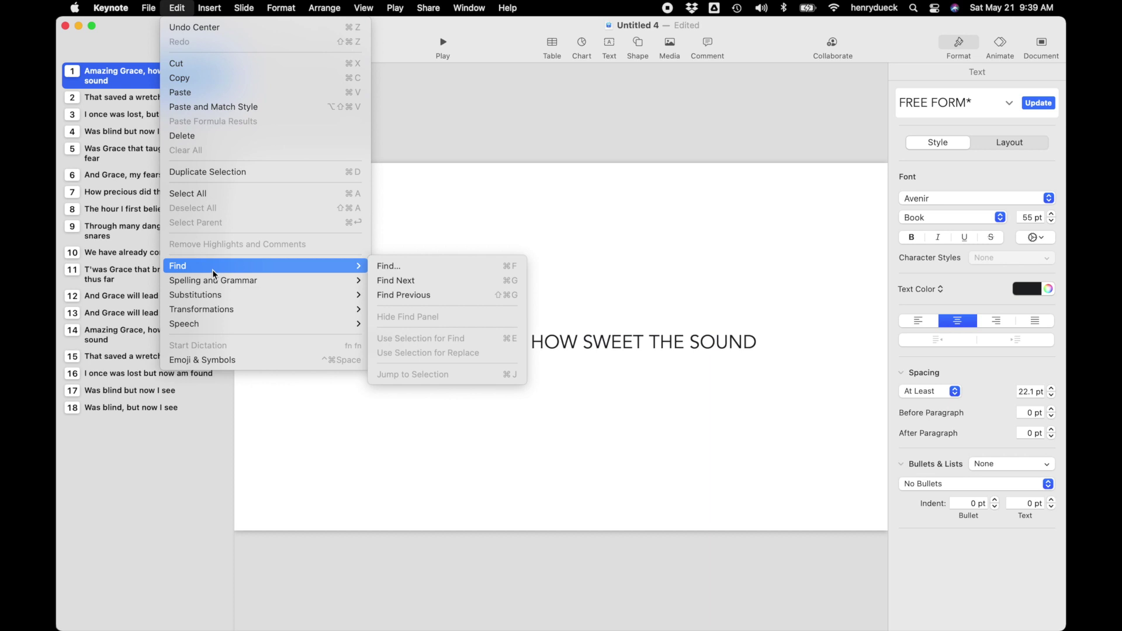
left_click(381, 266)
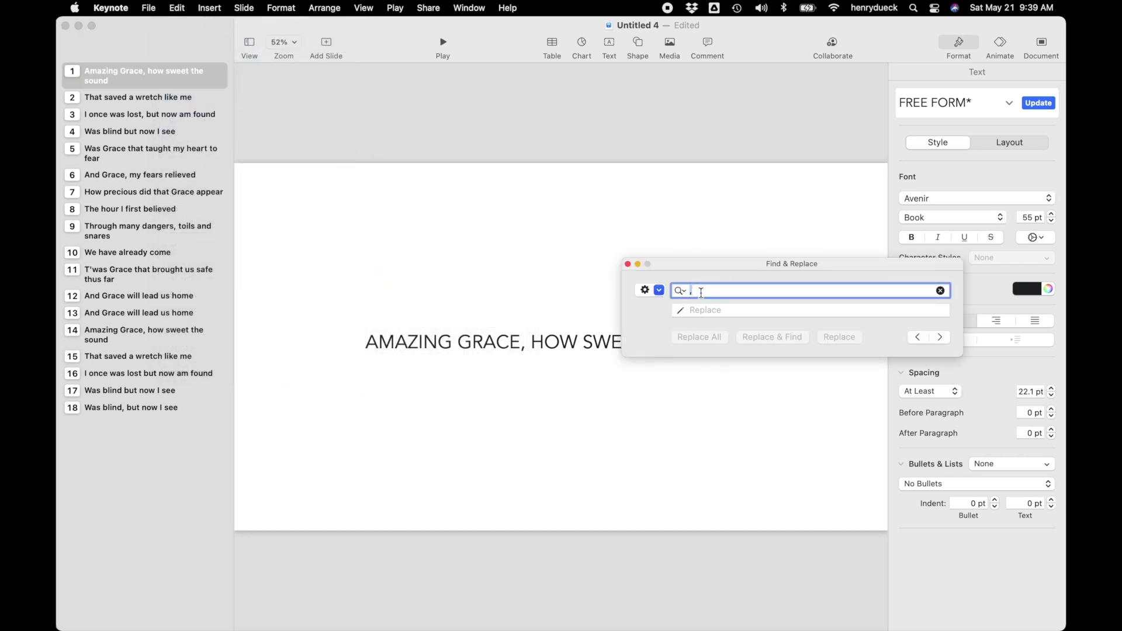
key("Return")
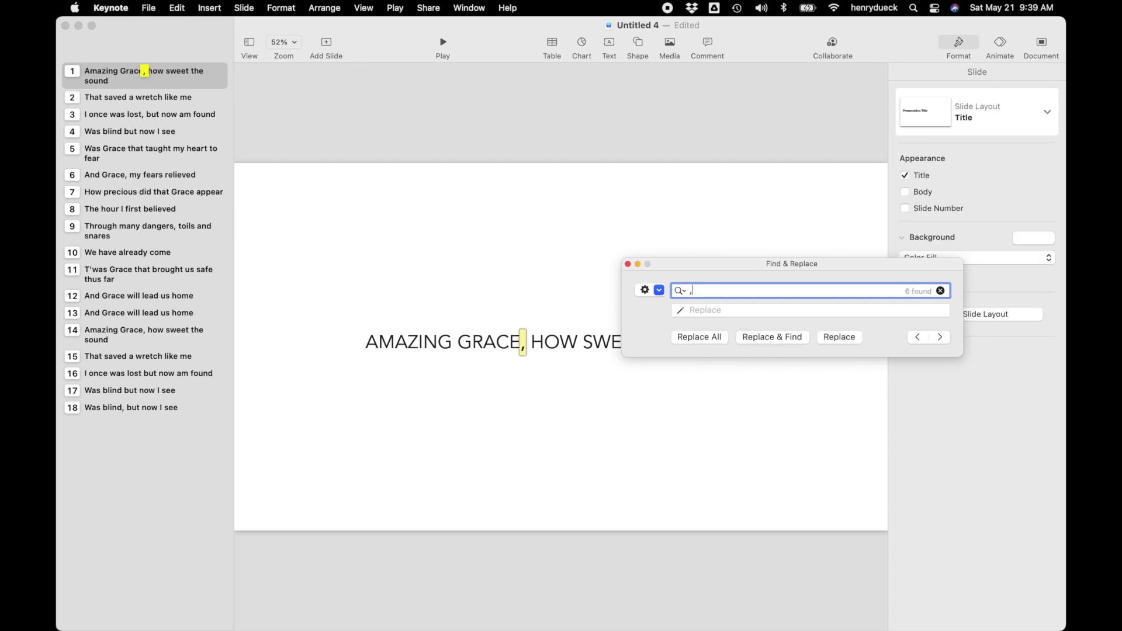
left_click(757, 310)
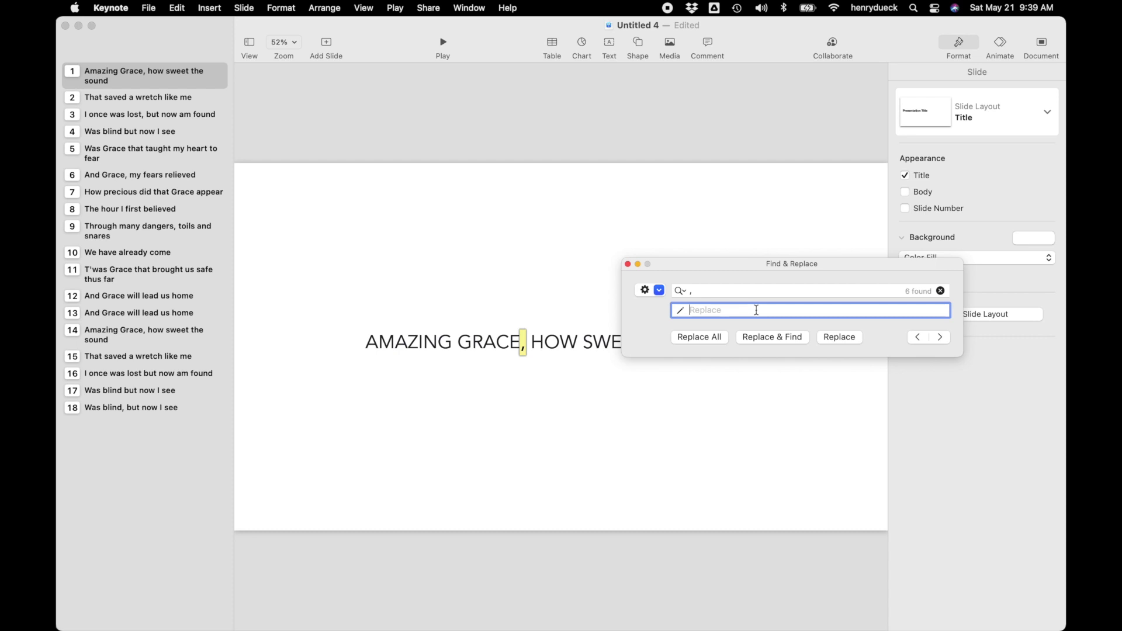
left_click(714, 337)
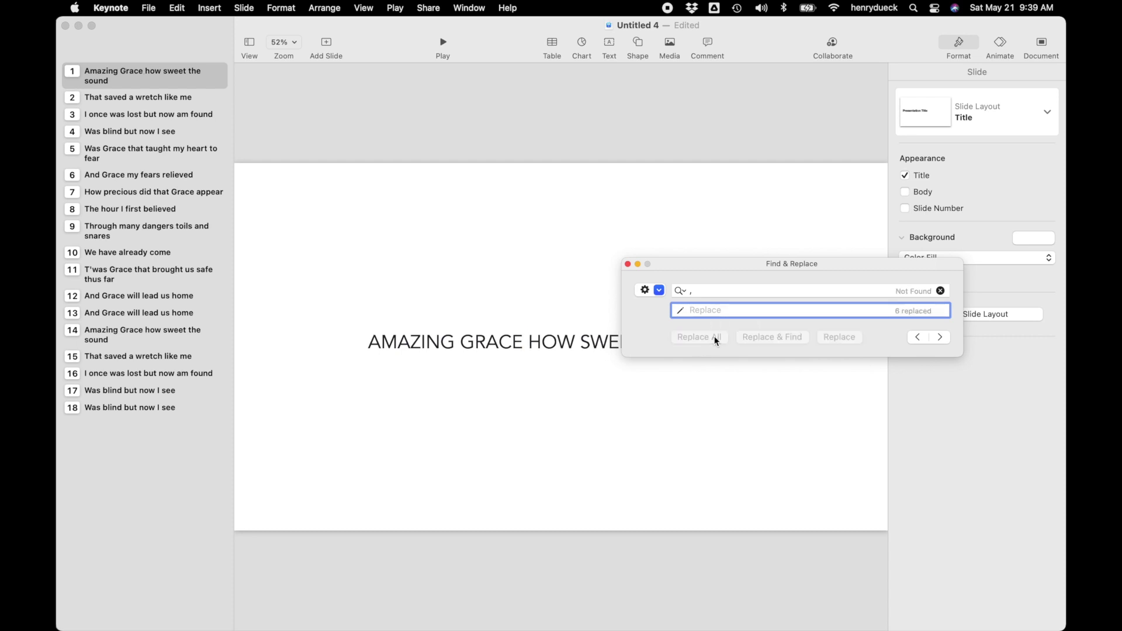
left_click(627, 264)
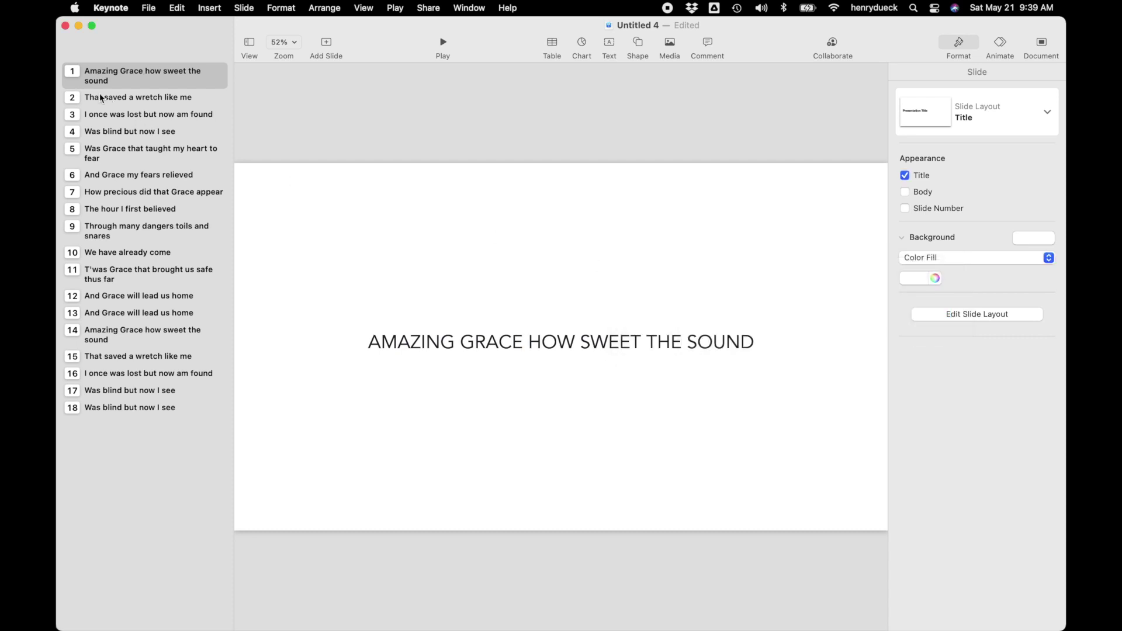
Step: Review slides 2 to 12 for the comma-free lyrics and return to slide 1
left_click(73, 100)
key("Down")
key("Down")
key("Down")
key("Down")
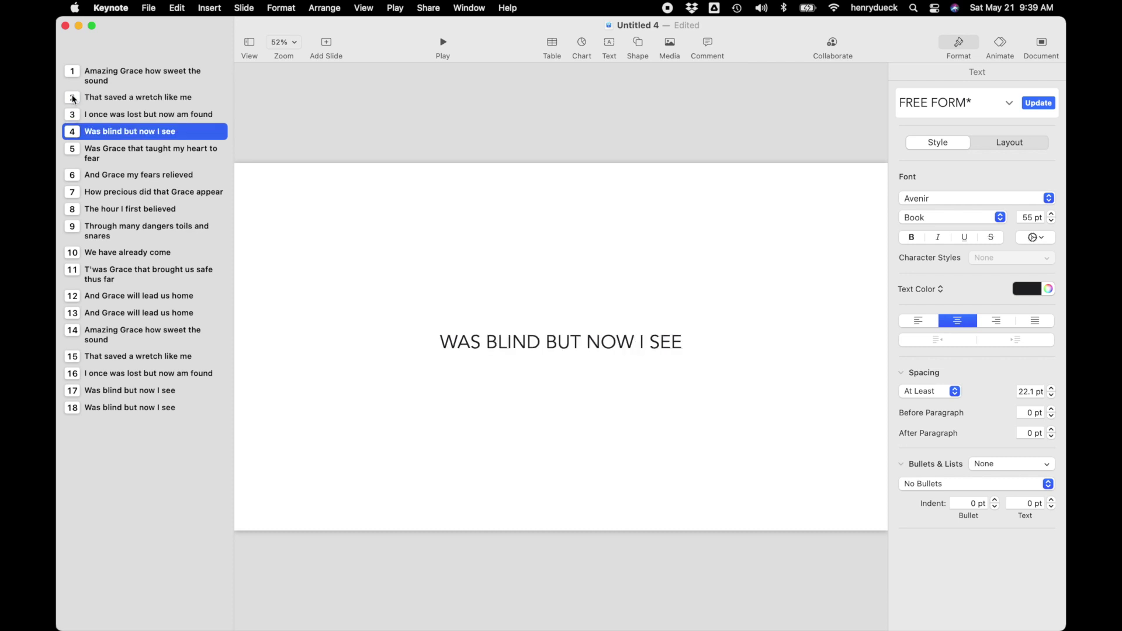
key("Down")
key("Down")
key("Down")
key("Down")
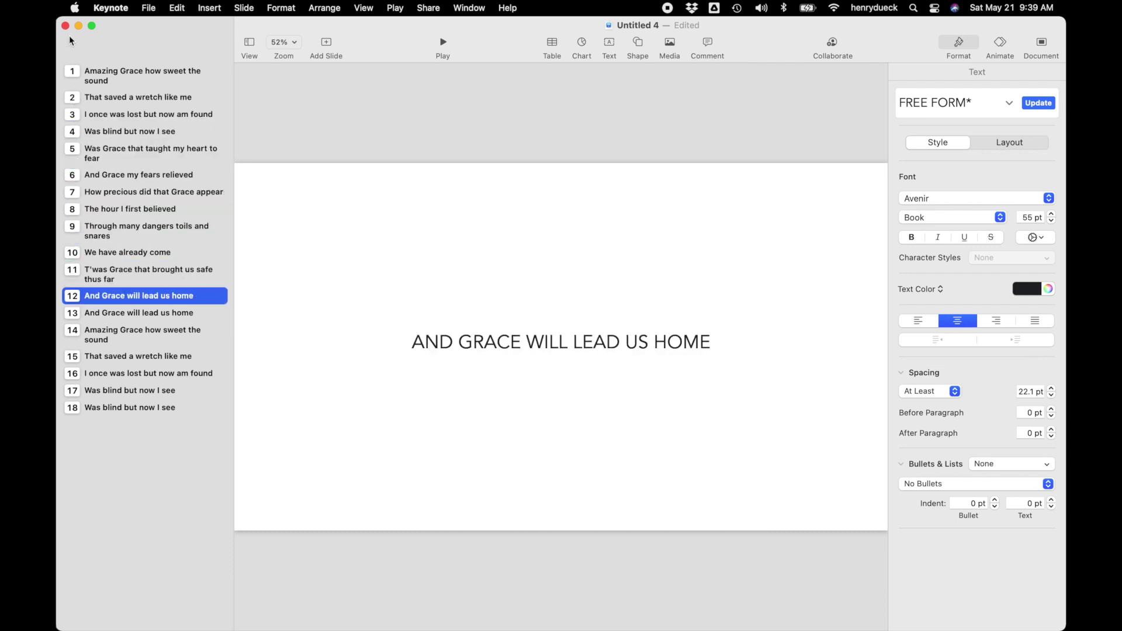
left_click(75, 73)
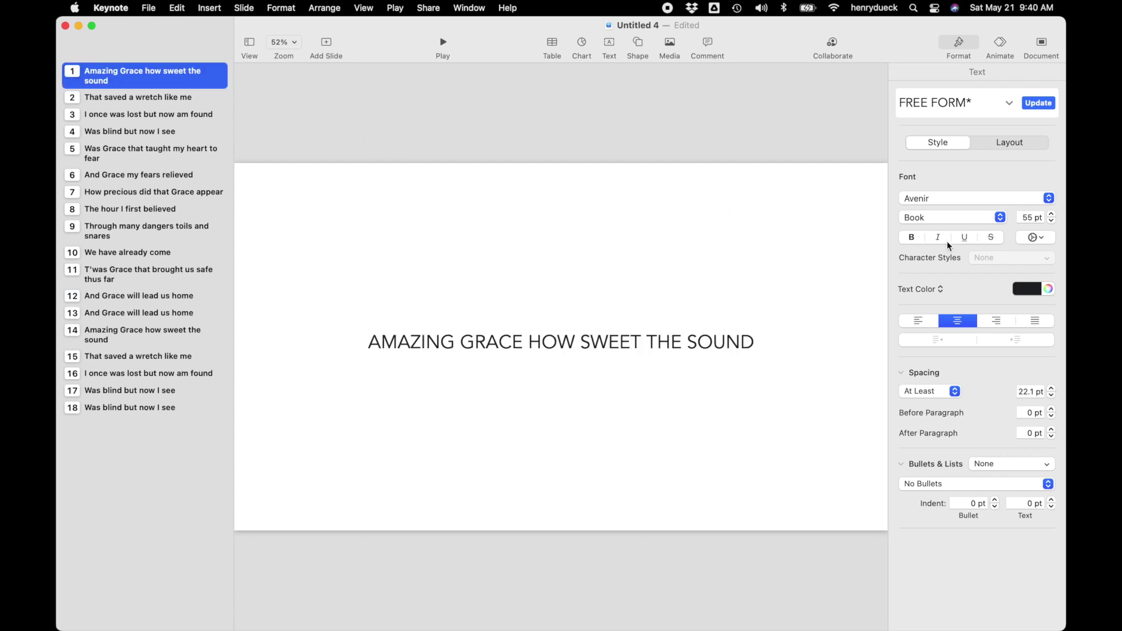
Step: Edit the Title slide layout to set its background to No Fill, and finish layout editing
left_click(775, 245)
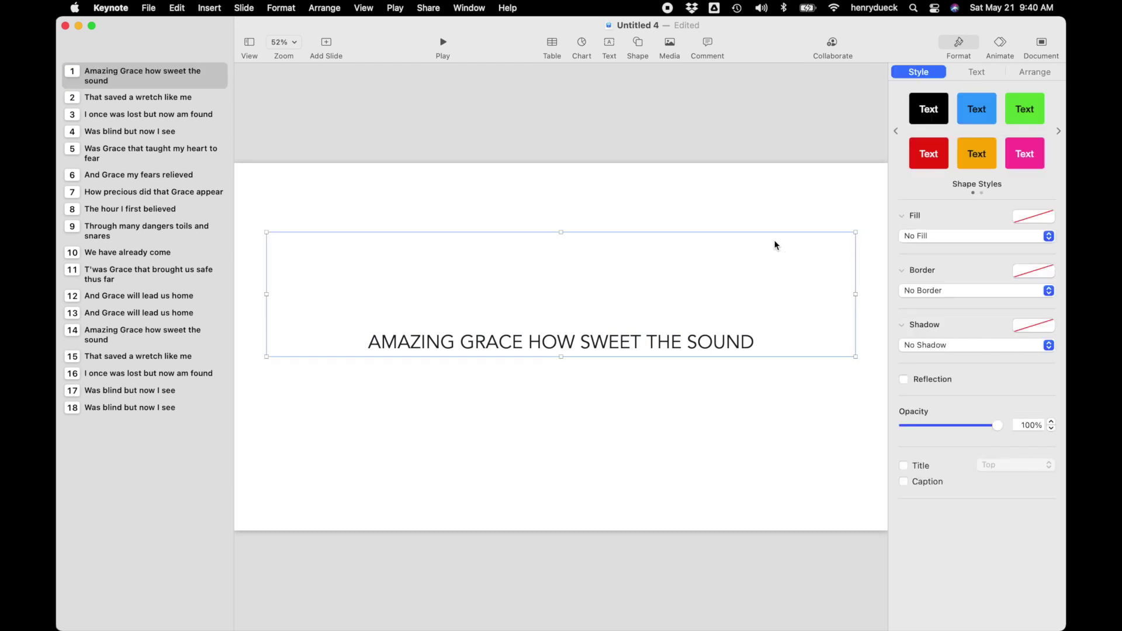
left_click(787, 202)
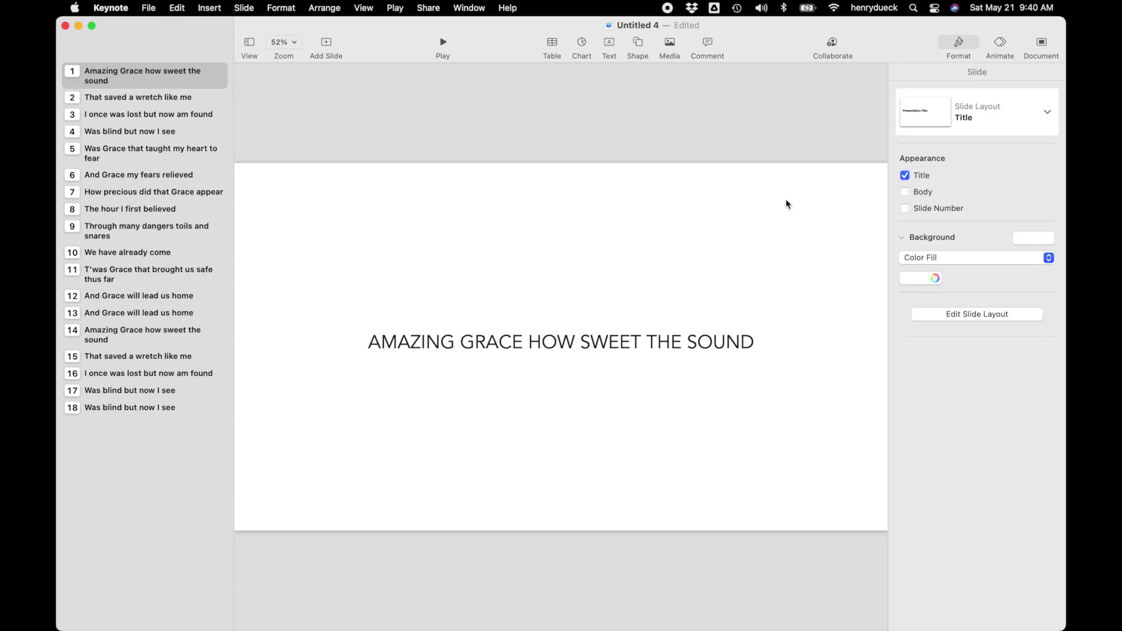
left_click(958, 313)
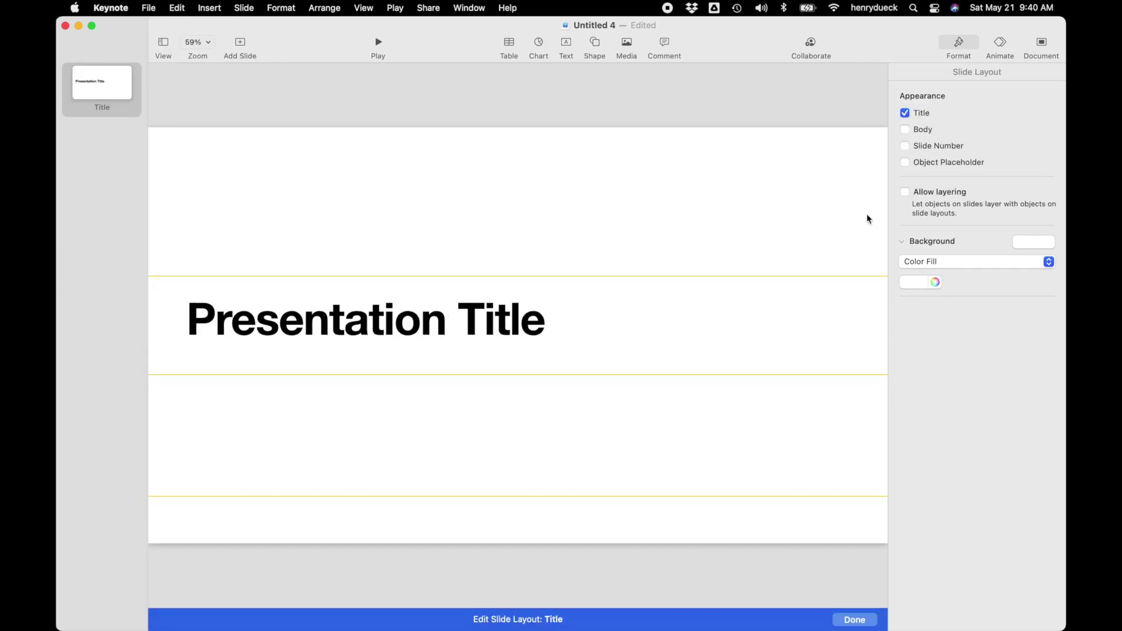
left_click(1048, 244)
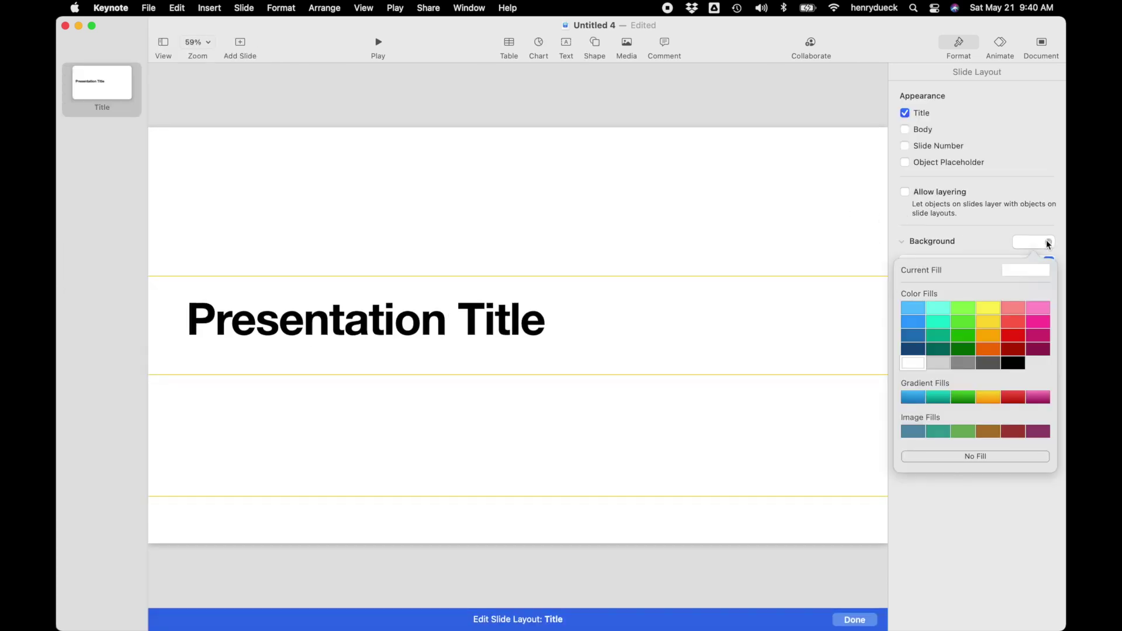
left_click(976, 457)
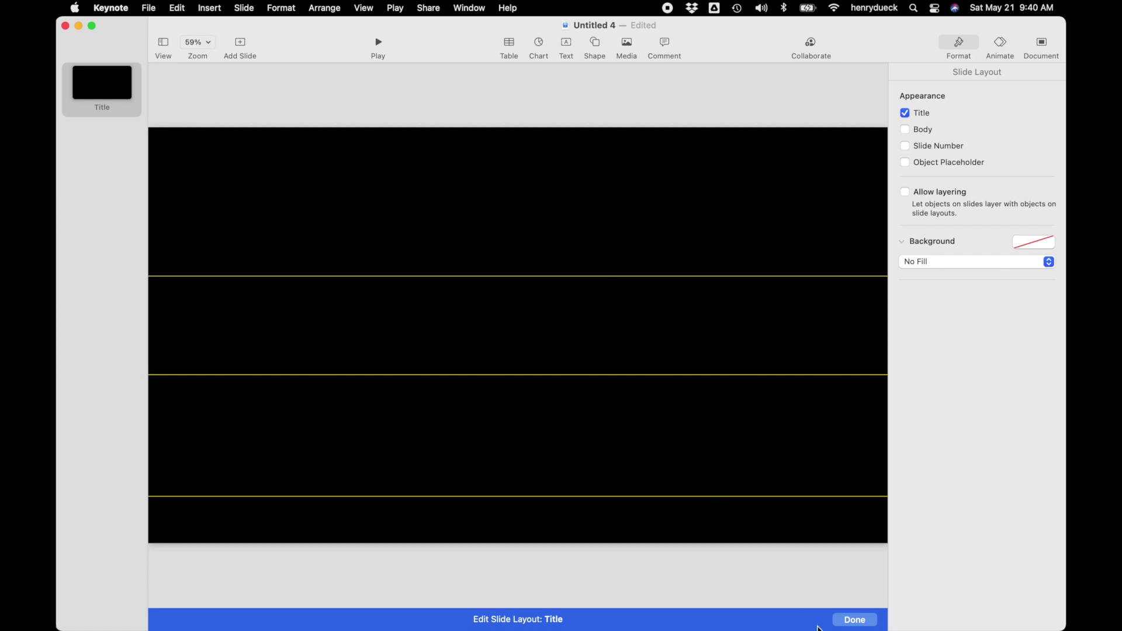
left_click(855, 620)
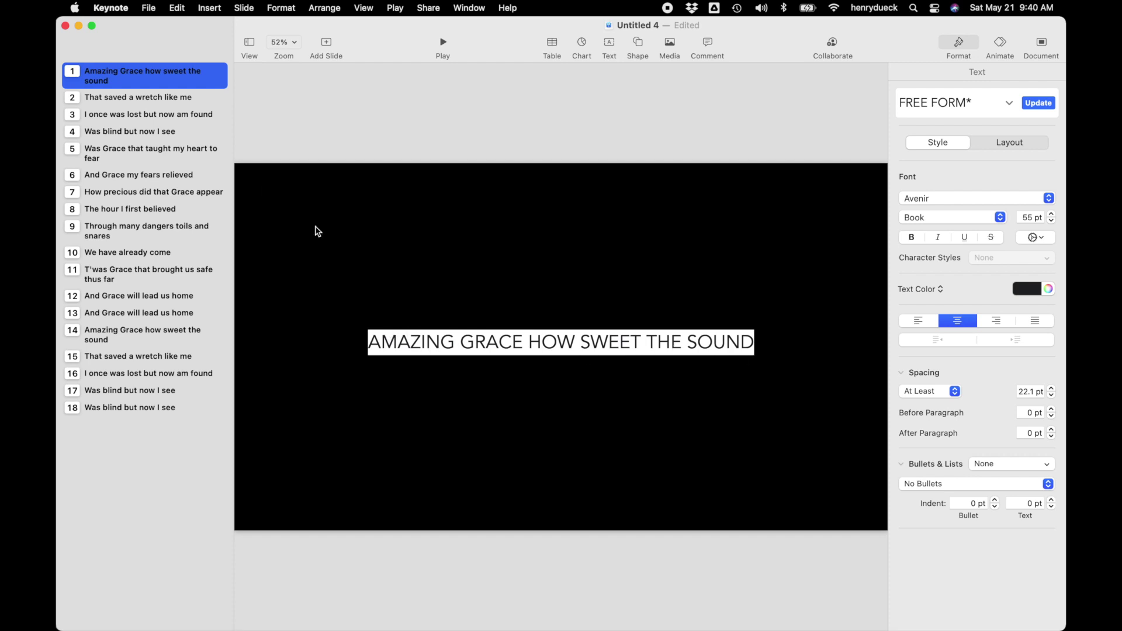
Step: Play the slideshow from slide 3 and advance to slide 9 to check the lyrics on the unfilled background
left_click(73, 99)
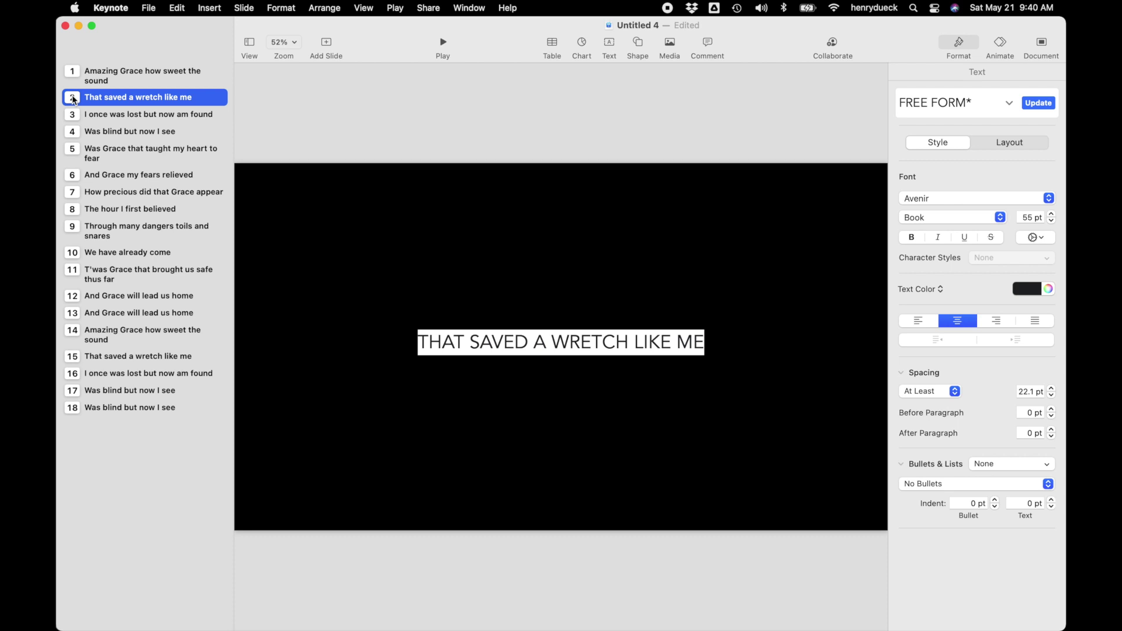
key("Down")
left_click(443, 43)
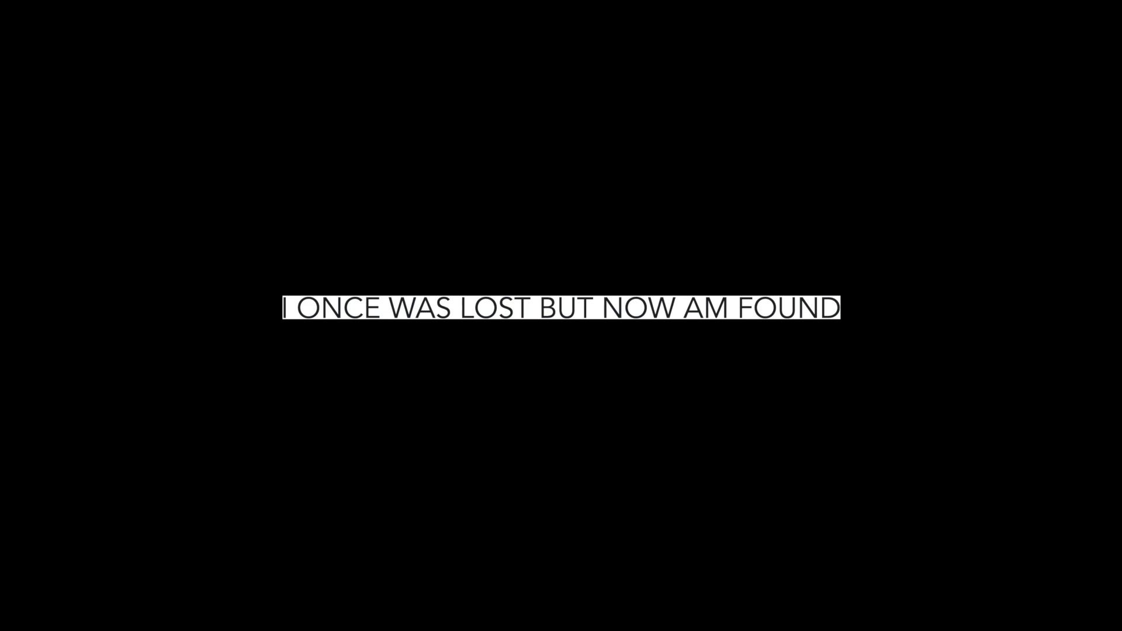
key("Right")
key("Right")
key("Right")
key("Right")
key("Right")
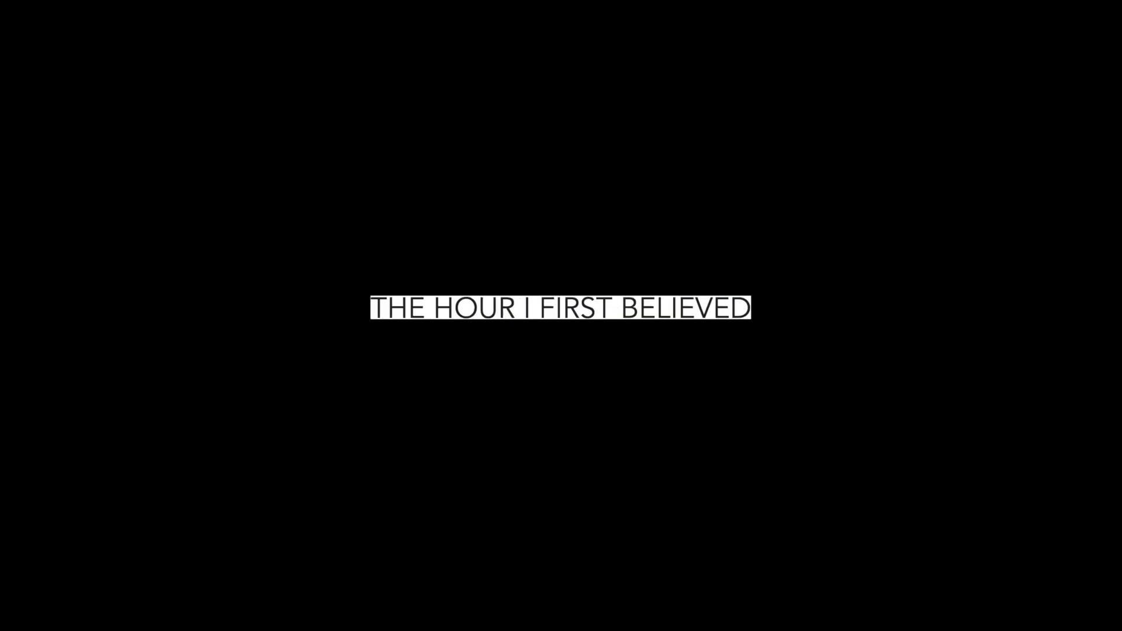
key("Right")
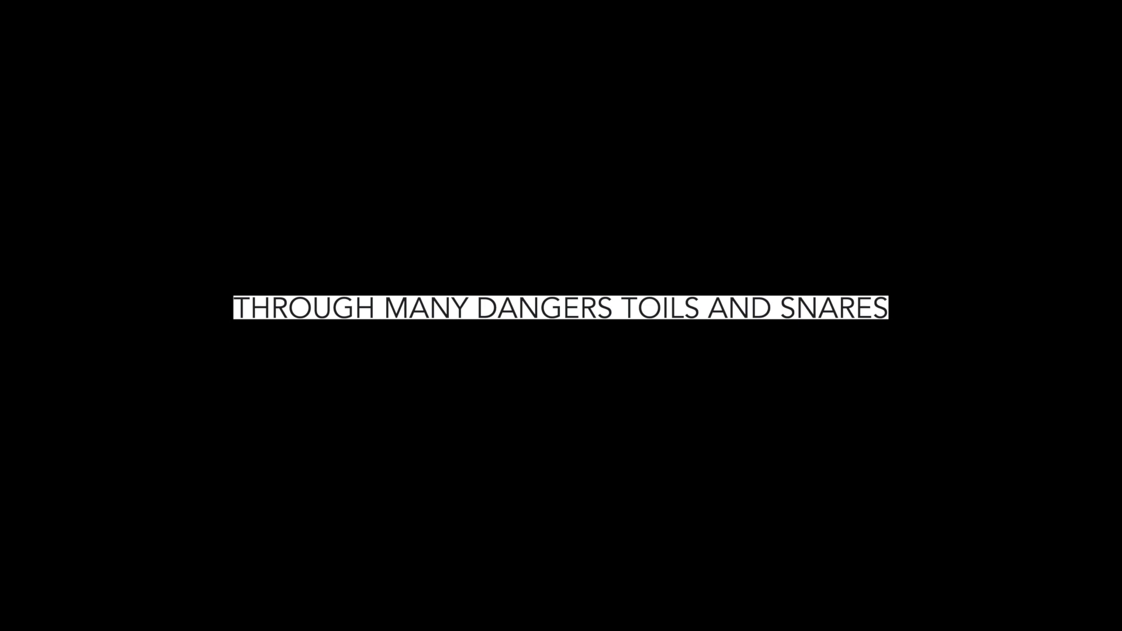
Step: Exit the slideshow, select all 18 slides and set their text color to white
key("Escape")
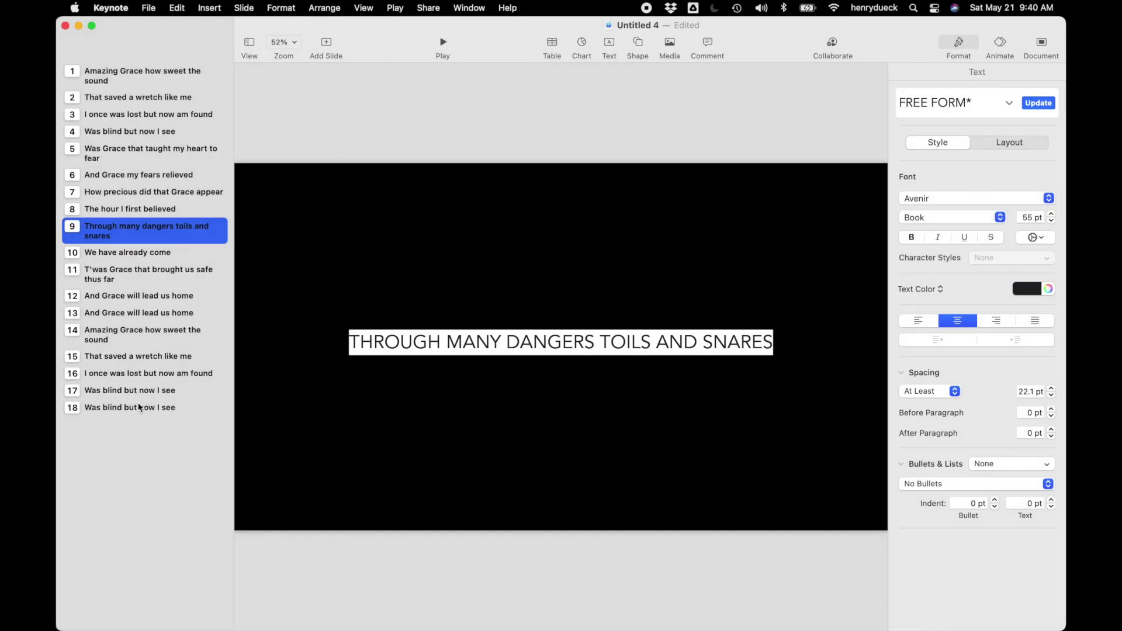
left_click(73, 409)
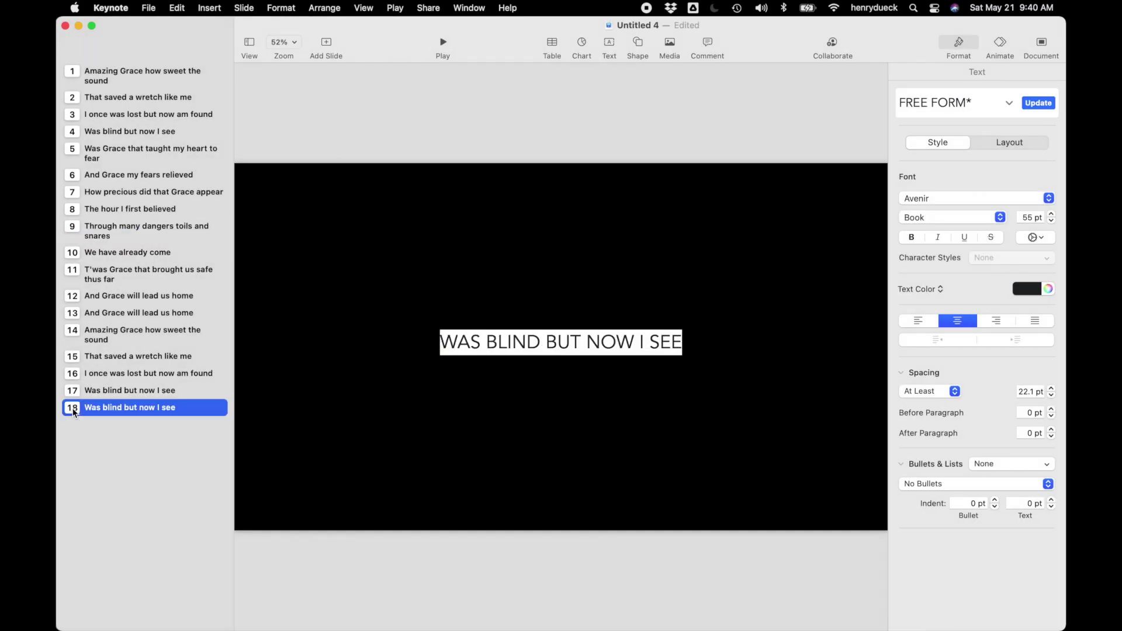
key("super+a")
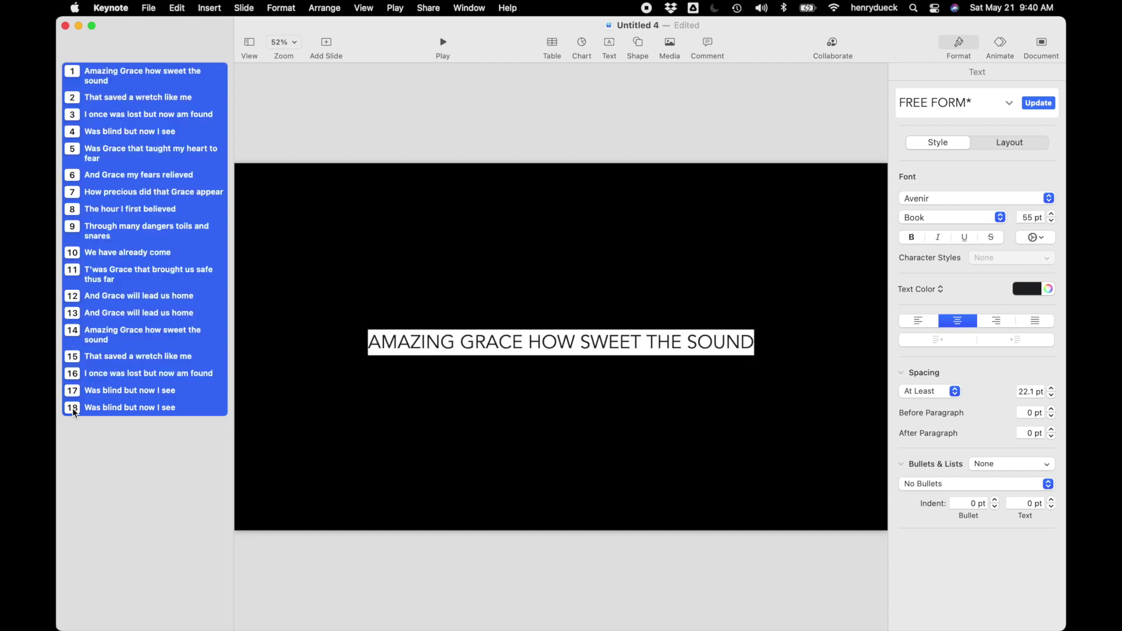
left_click(1037, 290)
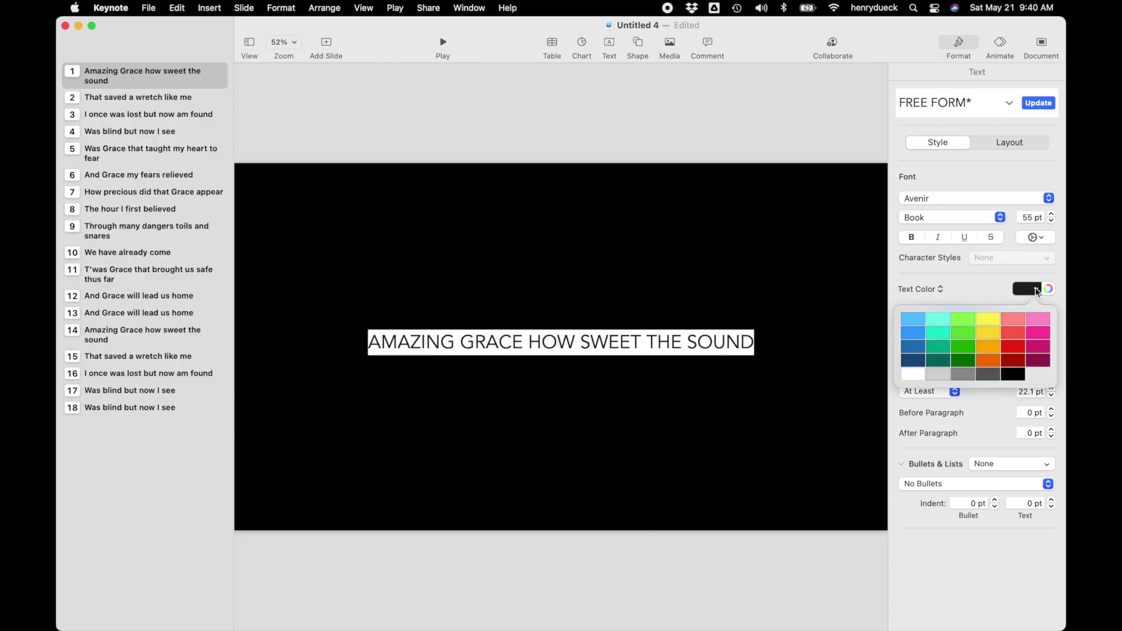
left_click(915, 374)
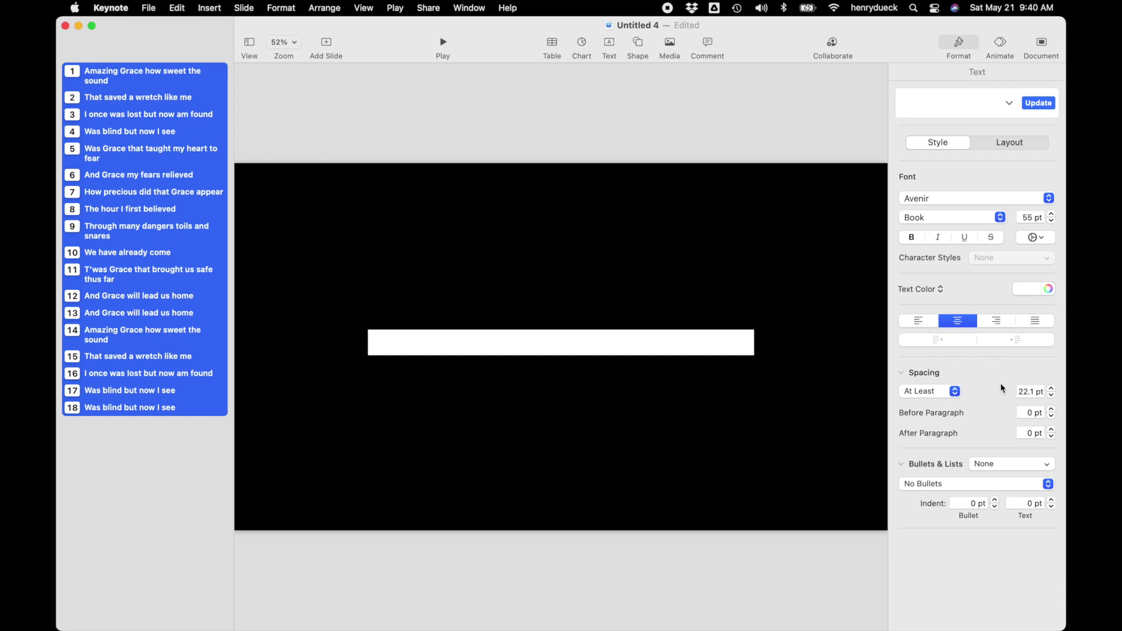
Step: Set the paragraph background of all the selected slides to no fill
left_click(1004, 144)
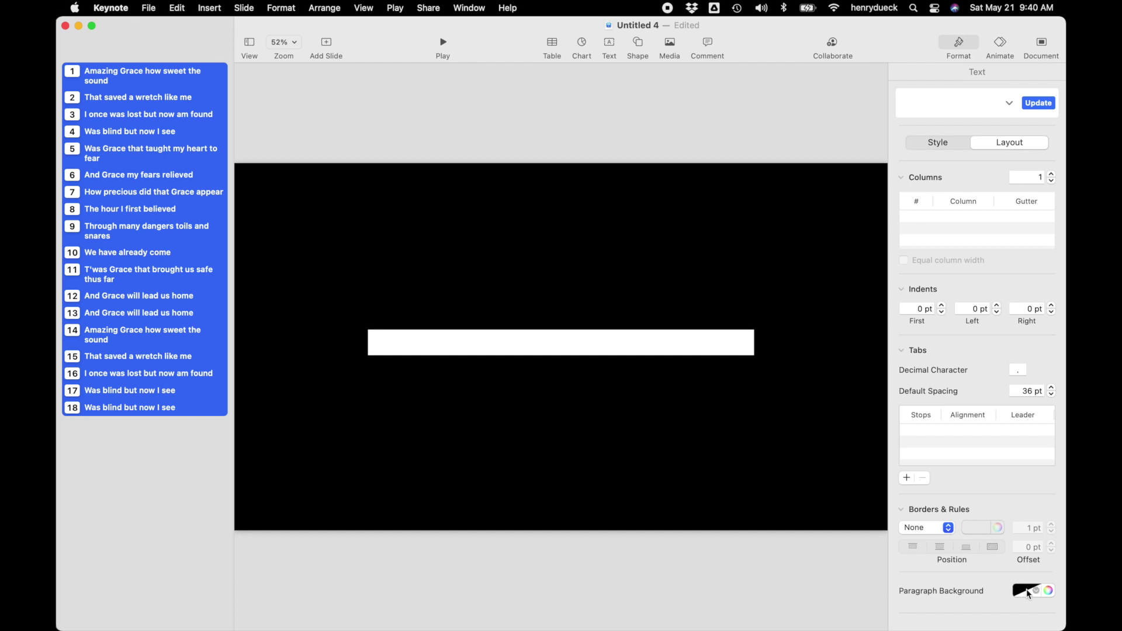
left_click(1029, 592)
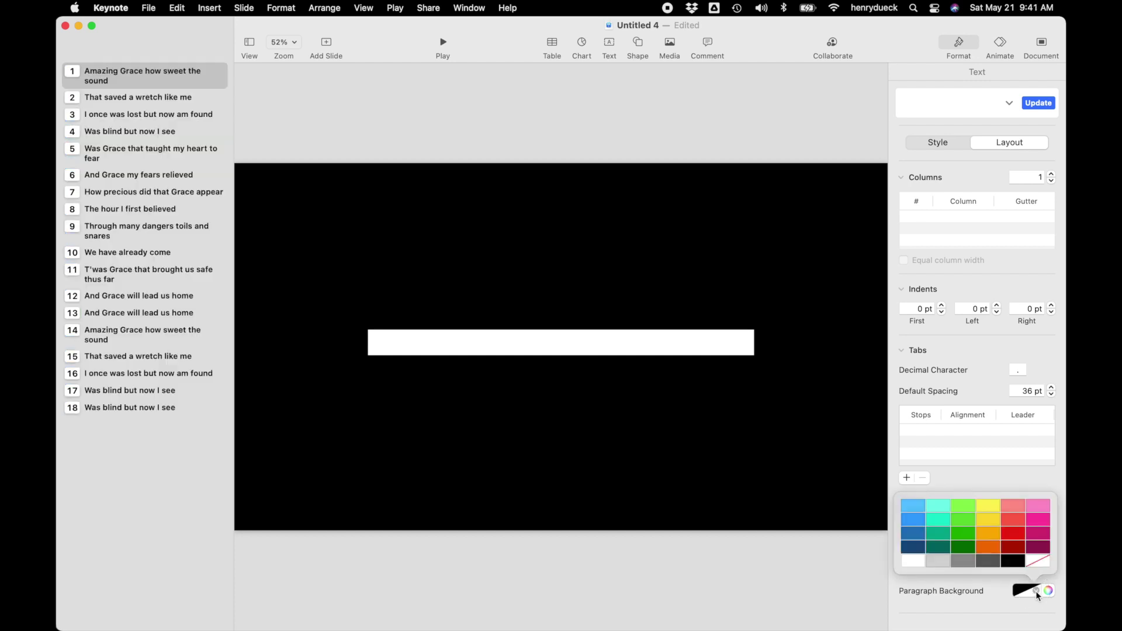
left_click(1037, 563)
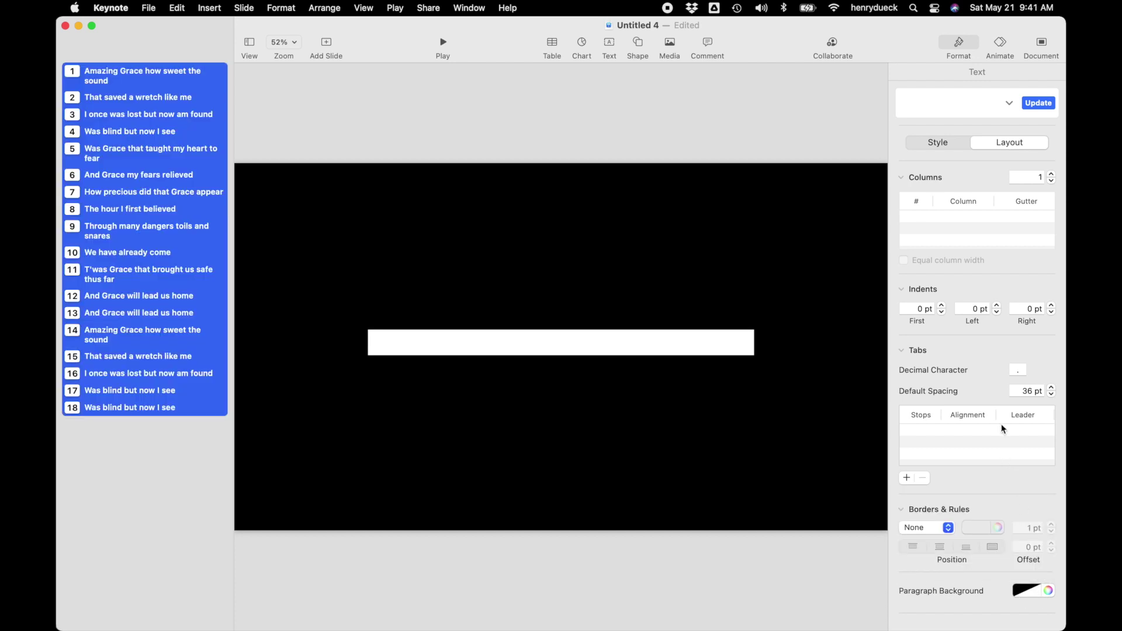
Step: Remove the text background from all the selected slides by setting it to no fill in the advanced font options
left_click(949, 144)
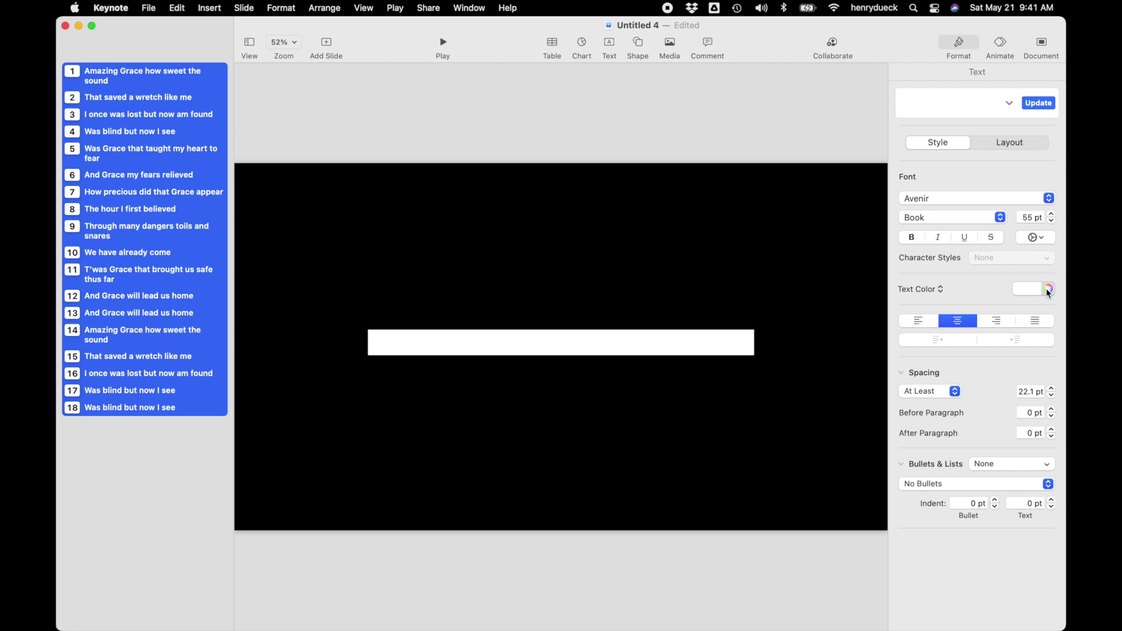
left_click(1040, 236)
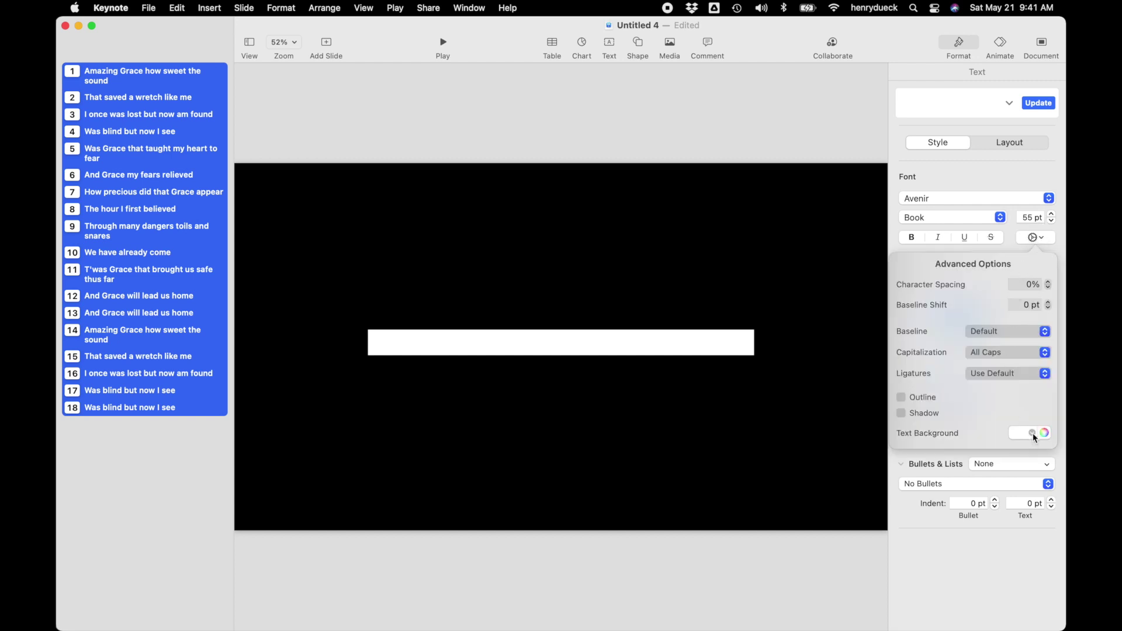
left_click(1033, 433)
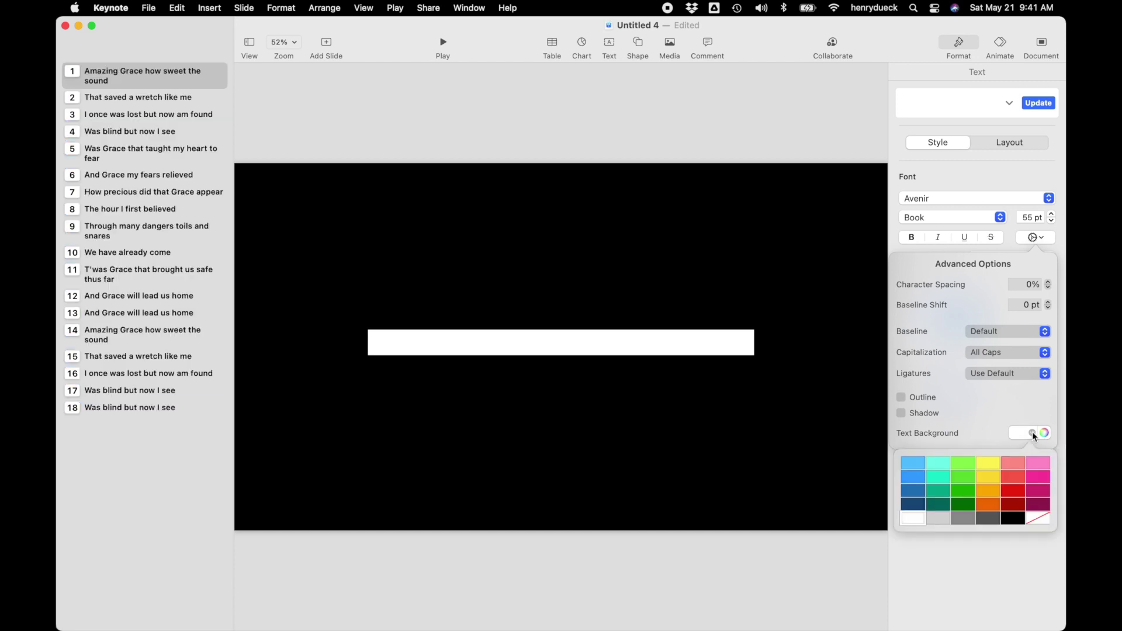
left_click(1036, 518)
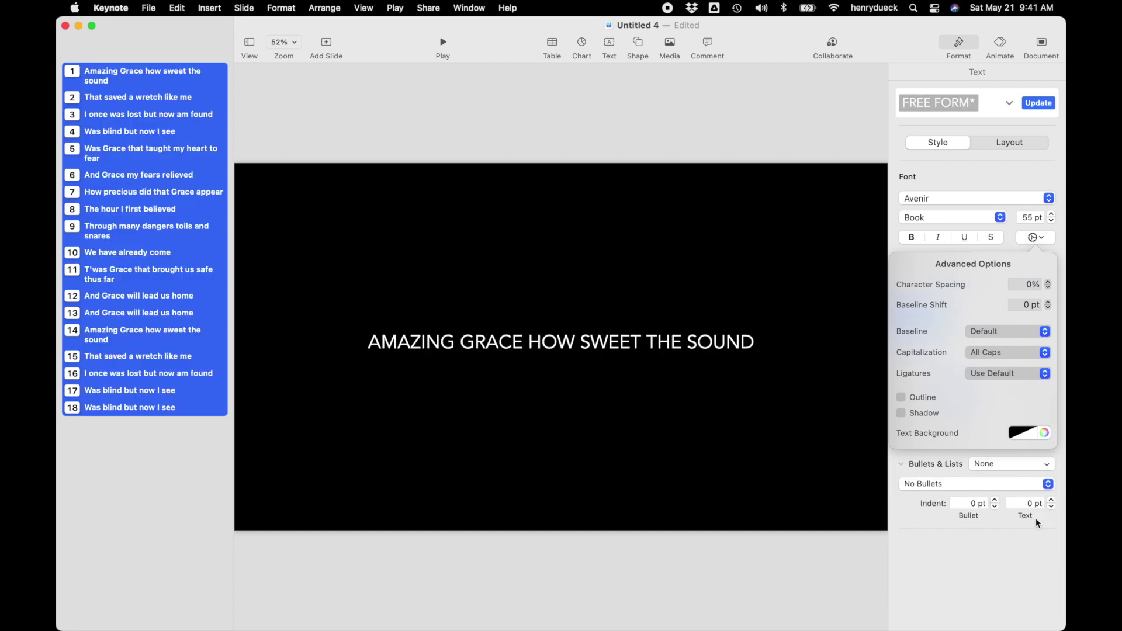
left_click(1012, 571)
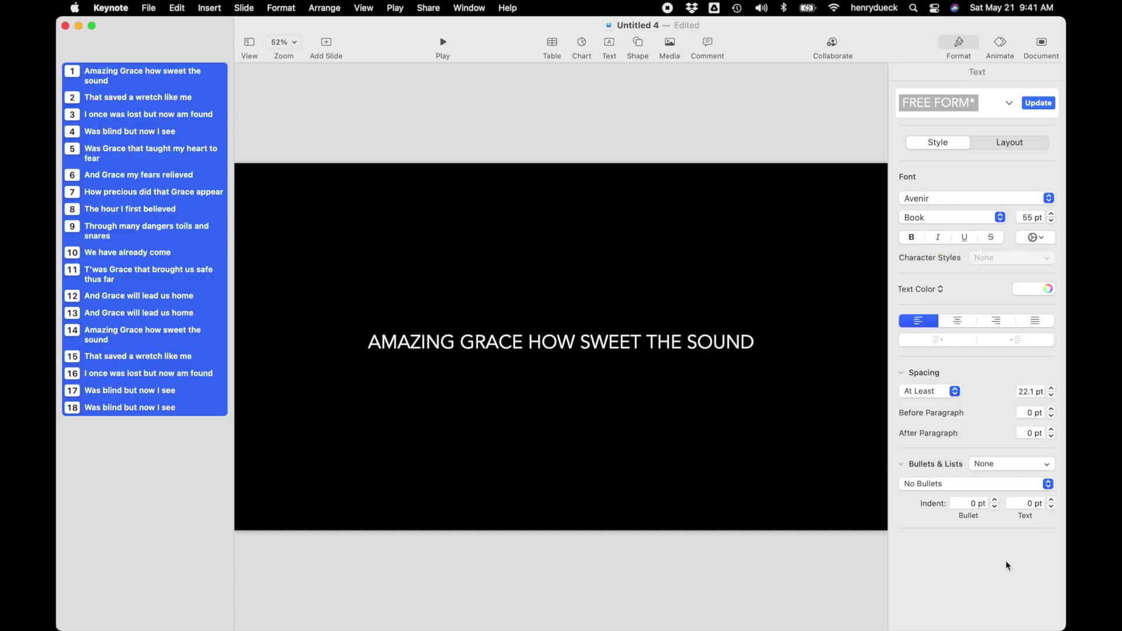
Step: Increase the character spacing of all the selected lyrics to 5%
left_click(1034, 237)
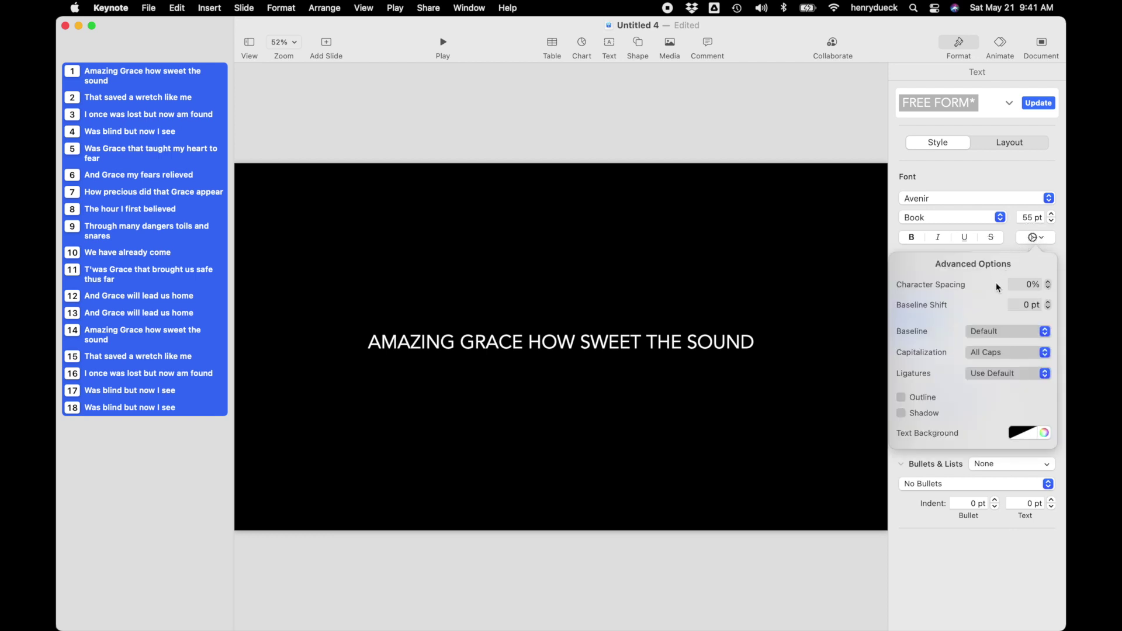
left_click(1048, 282)
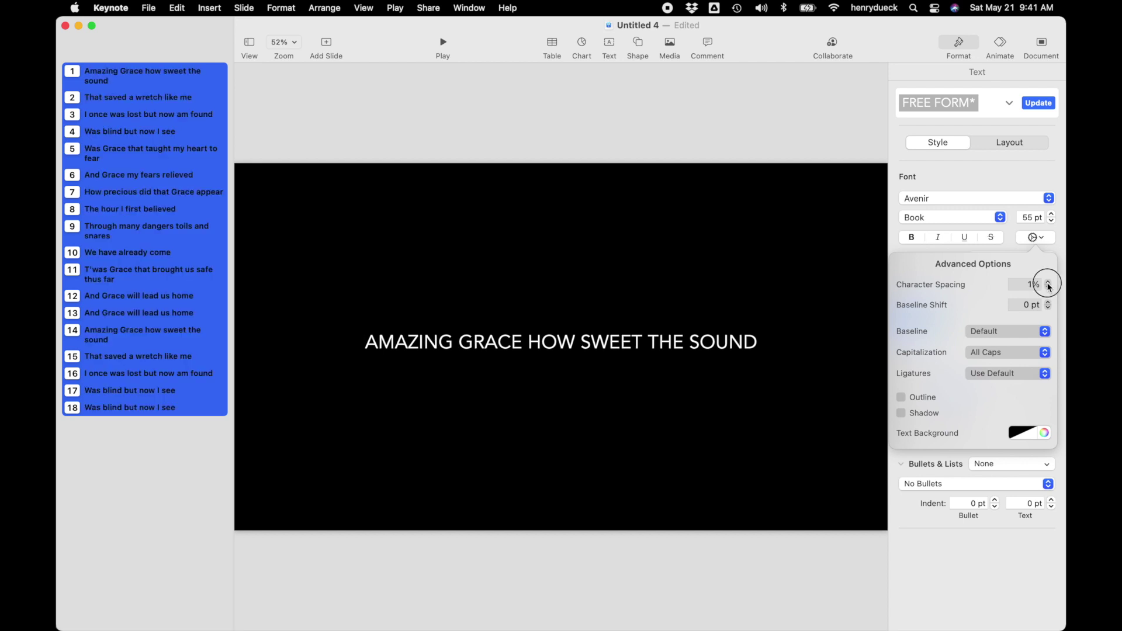
left_click(1048, 282)
left_click(1048, 282)
left_click(1048, 282)
left_click(1049, 281)
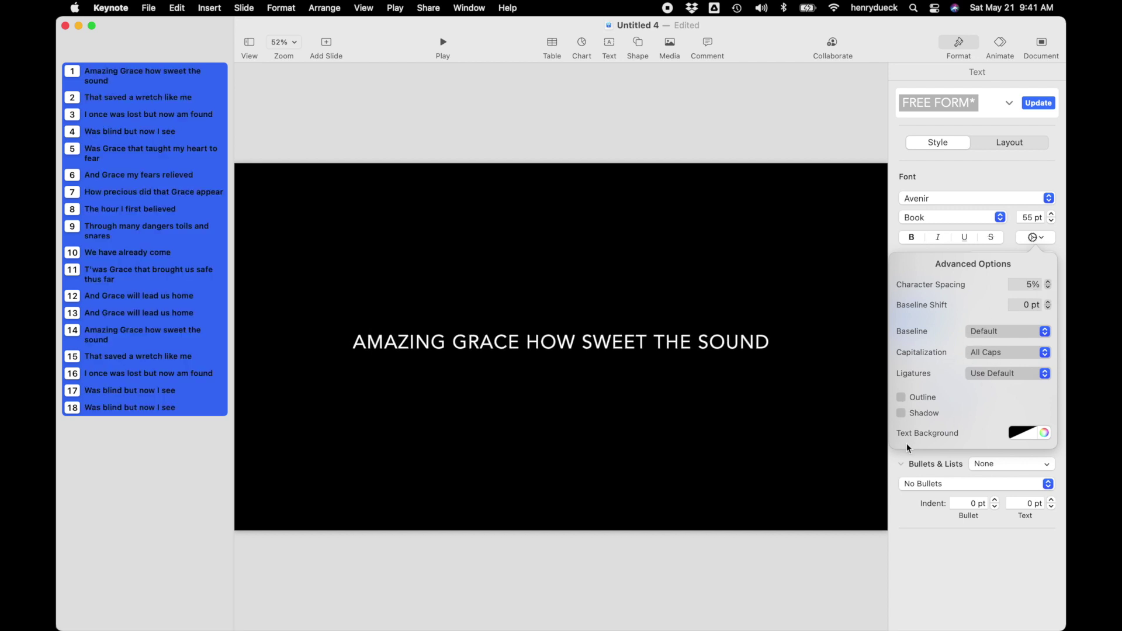
left_click(952, 545)
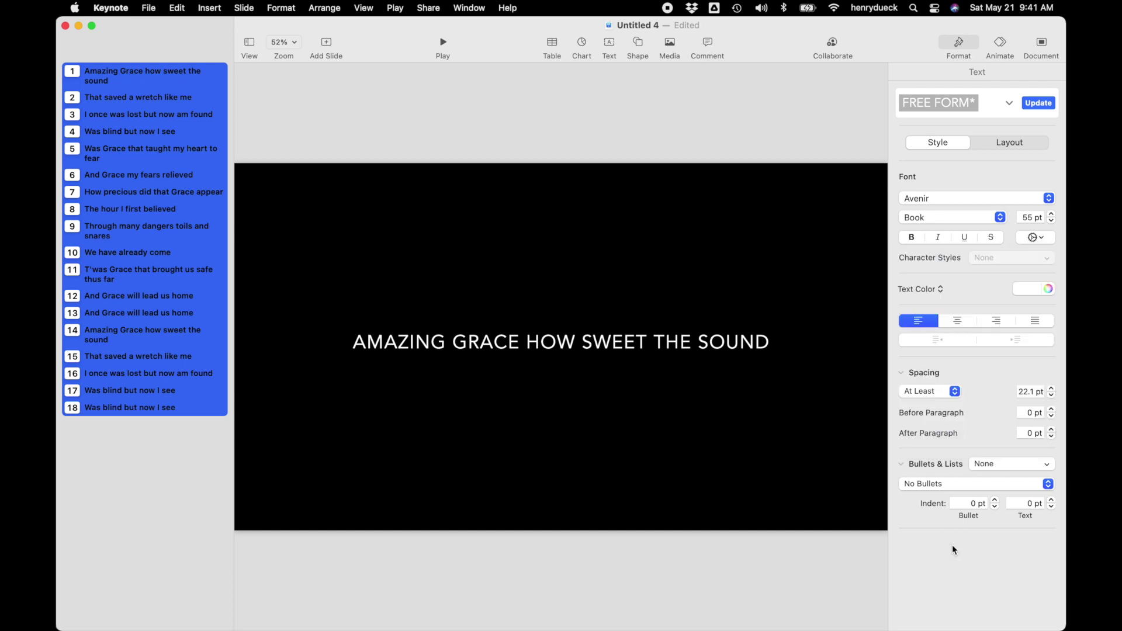
Step: Play the slideshow from slide 1 through slide 12 to check the white, spaced lyrics, and exit it
left_click(74, 82)
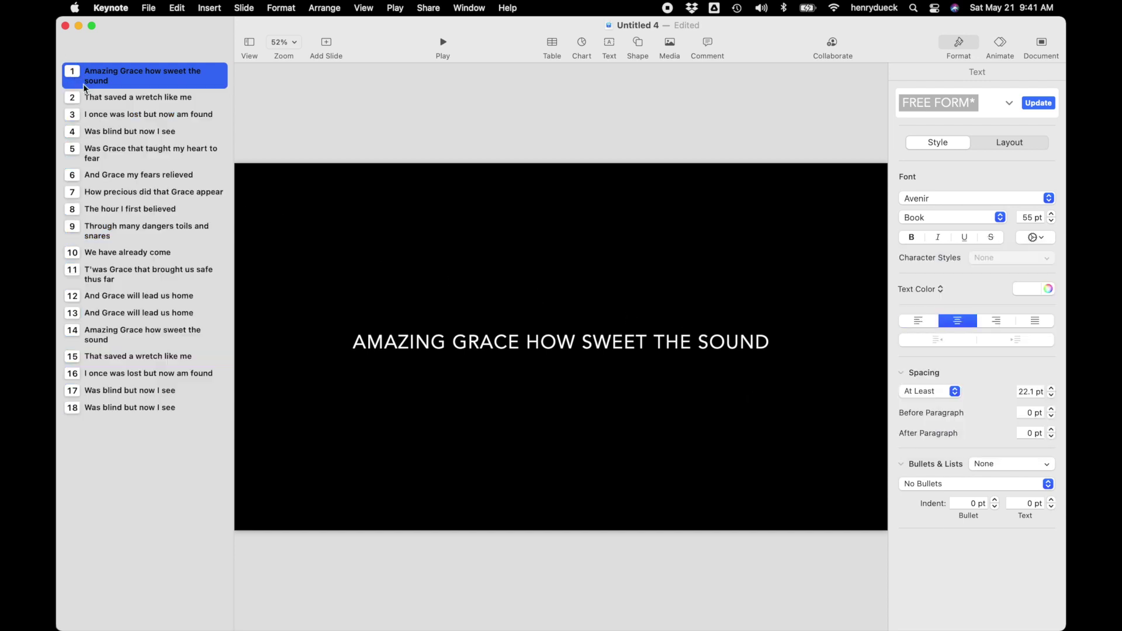
left_click(442, 46)
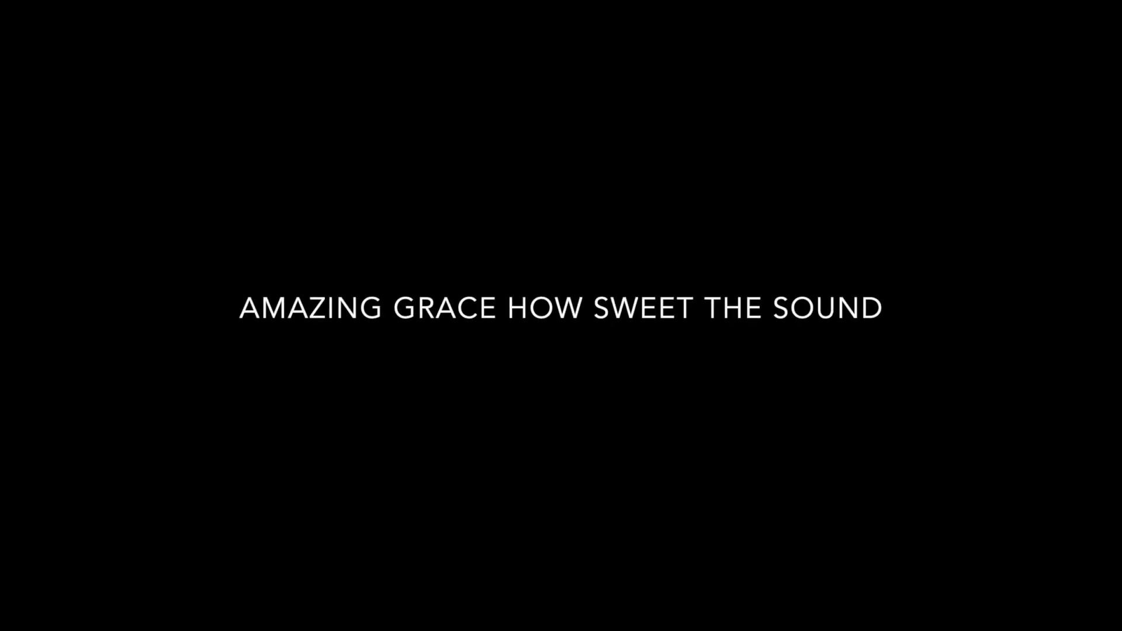
key("Right")
key("Right")
key("Right")
key("Right")
key("Right")
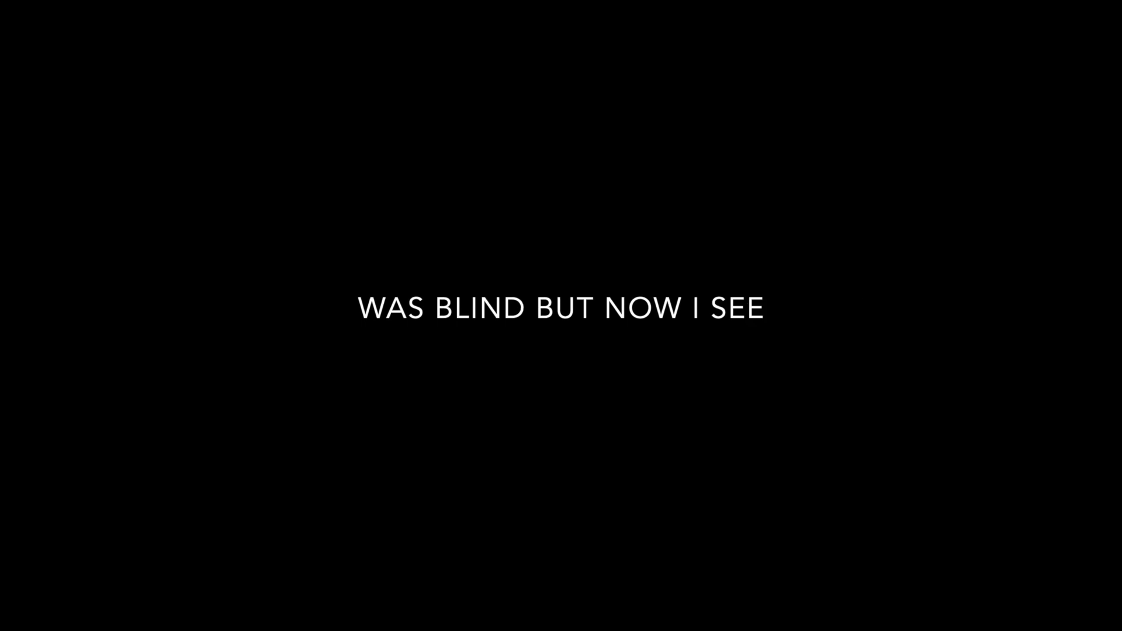
key("Right")
key("Right")
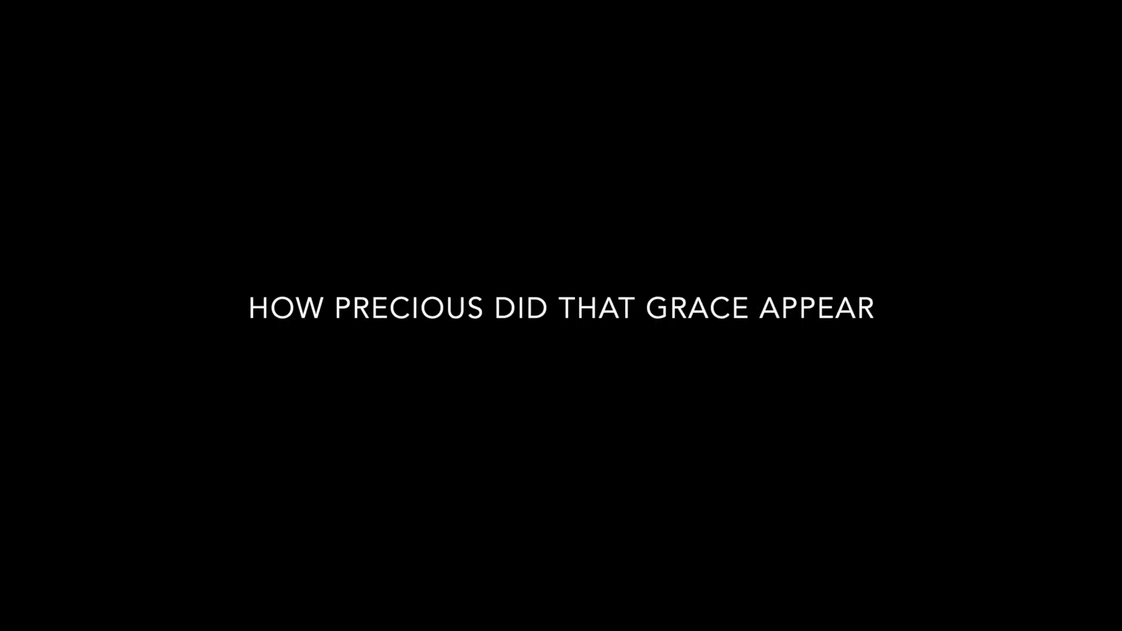
key("Right")
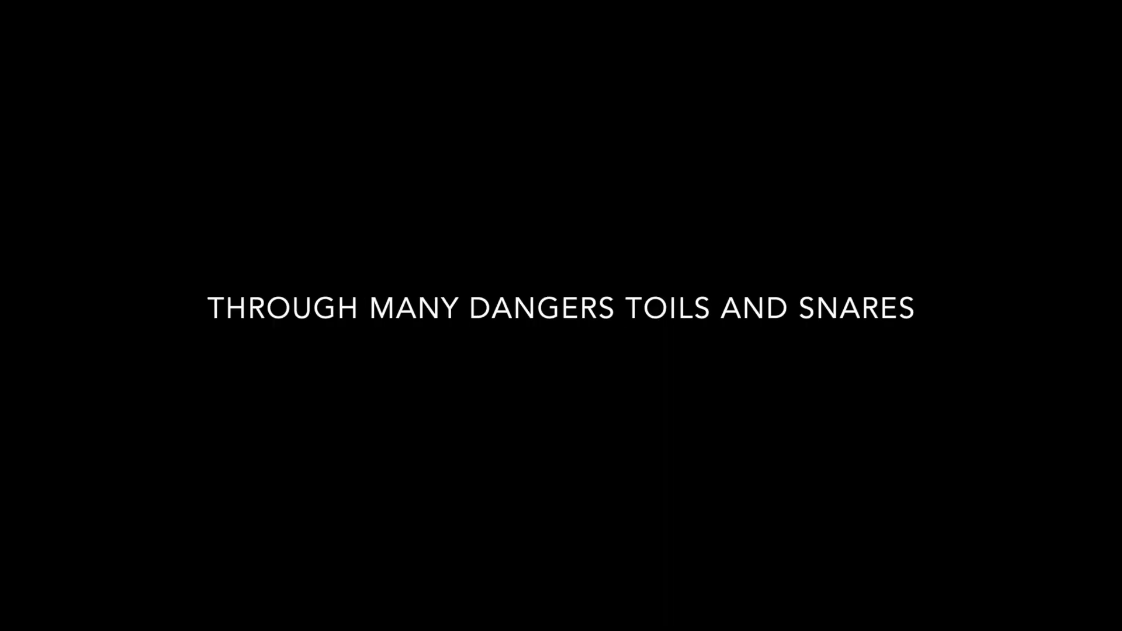
key("Right")
key("Right")
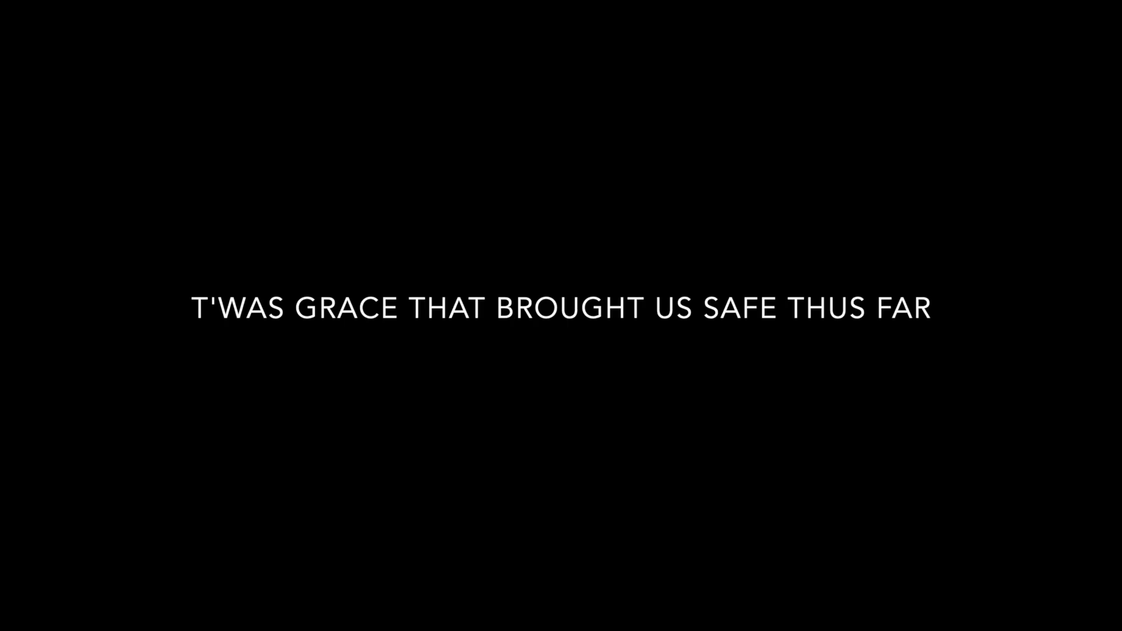
key("Right")
key("Escape")
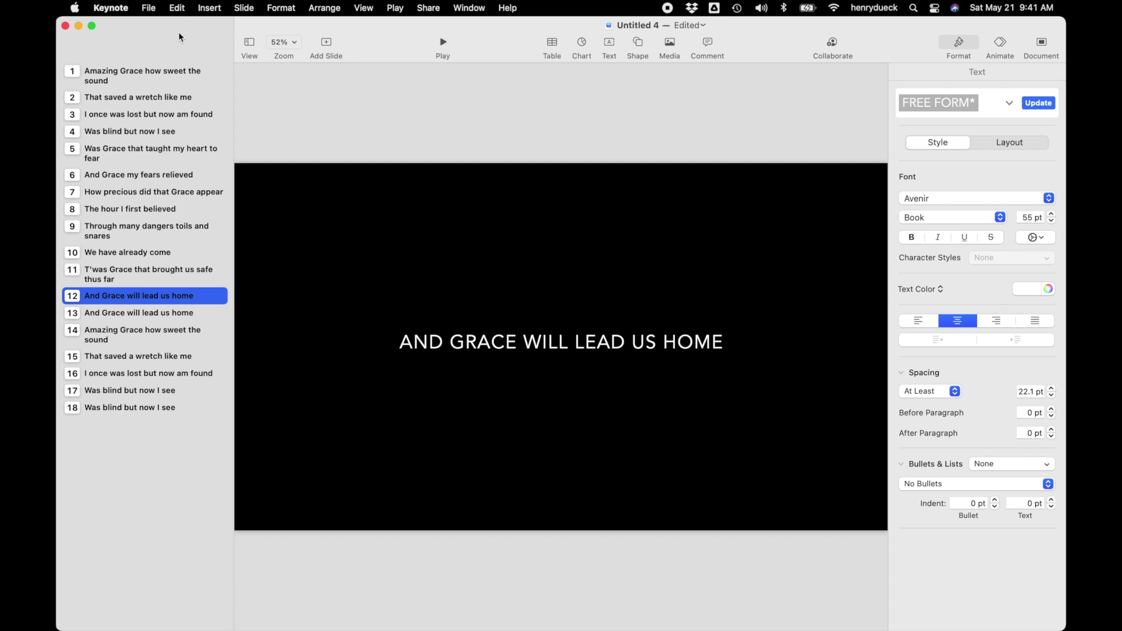
Step: Export all slides as PNG images with transparent backgrounds to the Downloads folder, named Untitled 4
left_click(74, 73)
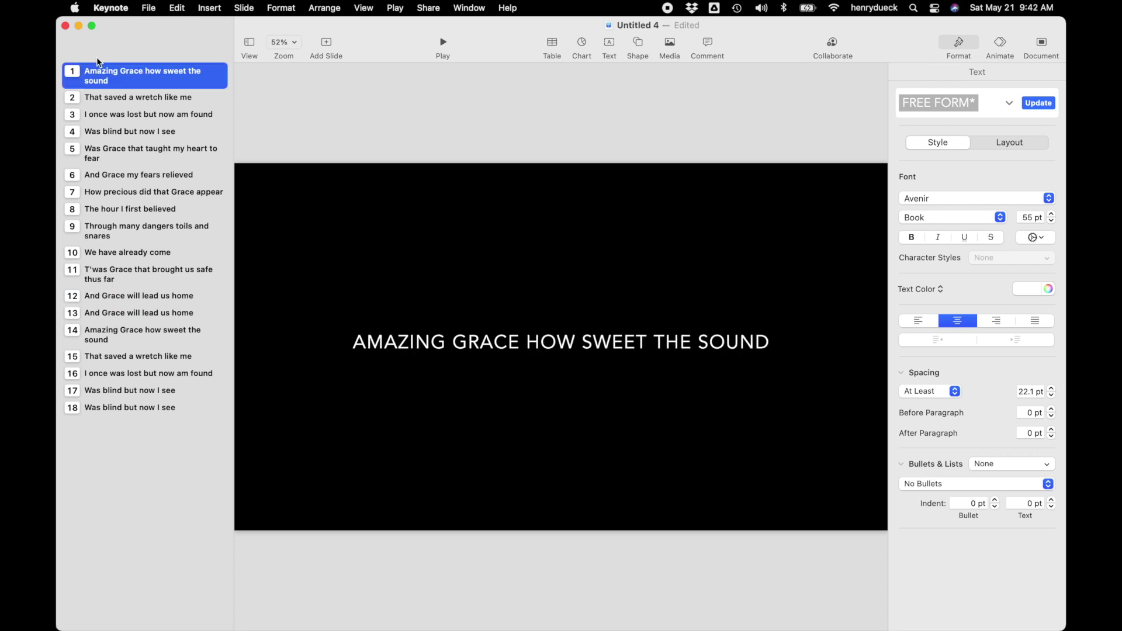
left_click(148, 7)
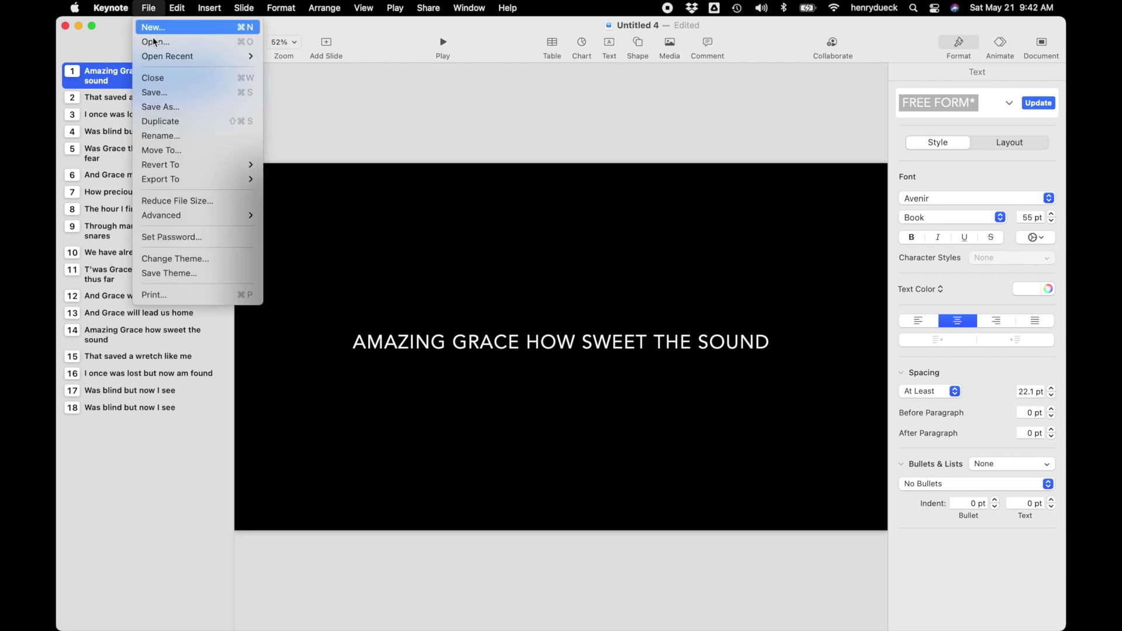
mouse_move(225, 179)
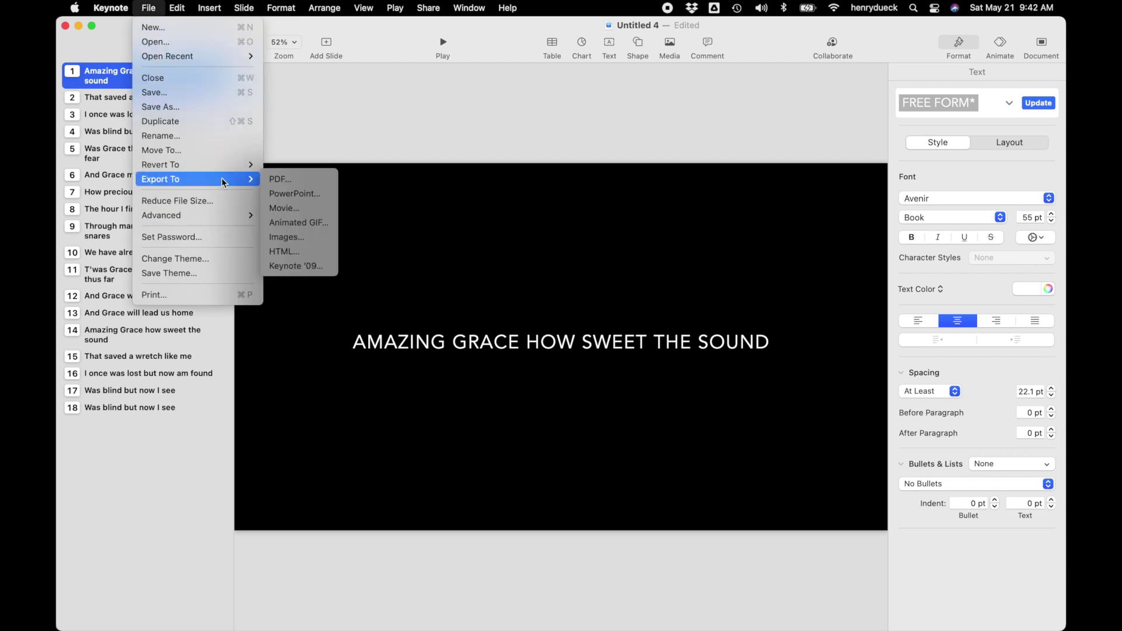
left_click(292, 238)
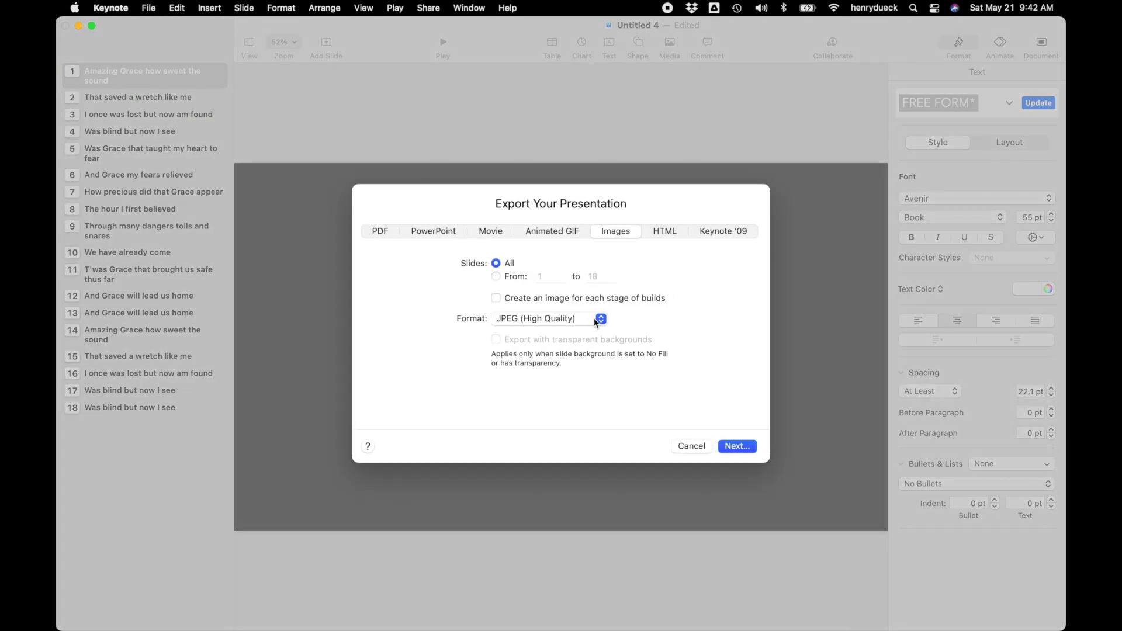
left_click(601, 319)
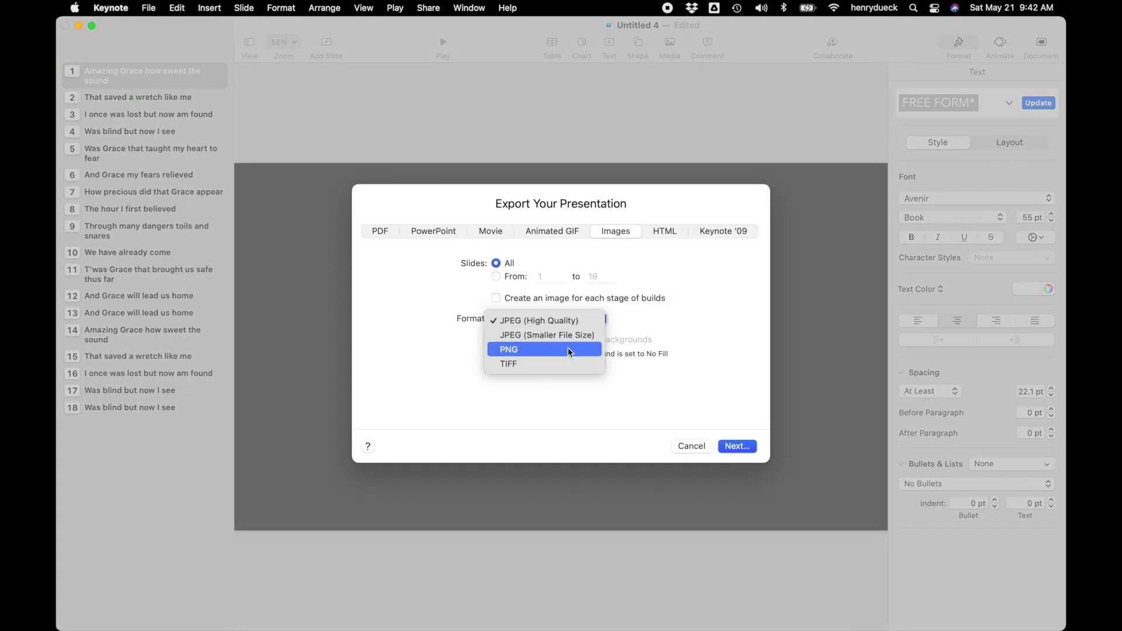
left_click(567, 349)
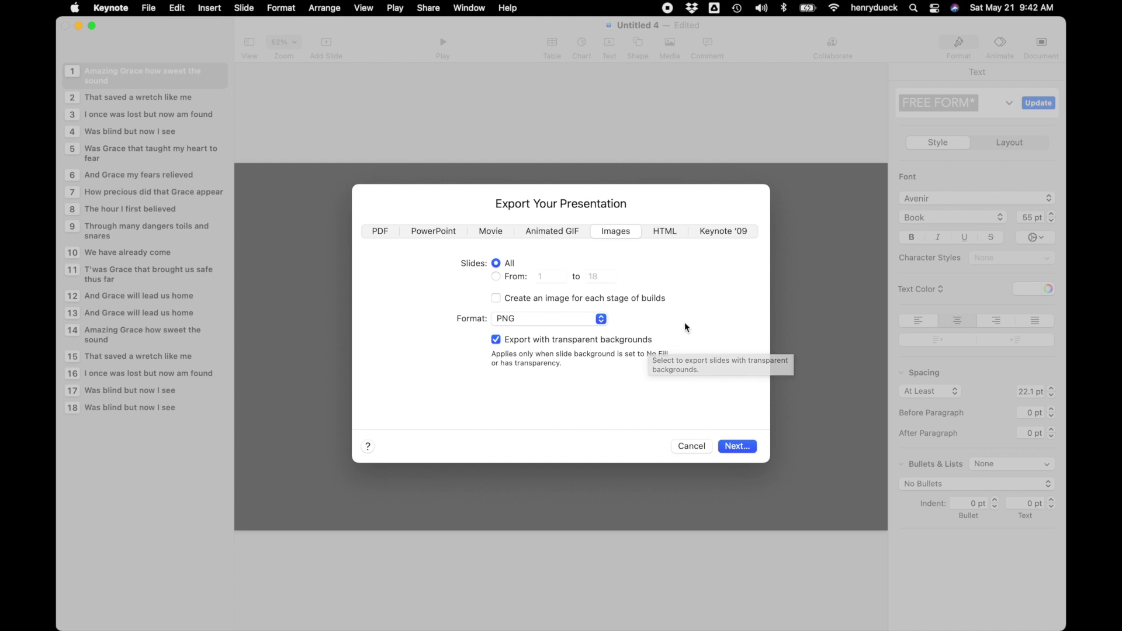
left_click(736, 447)
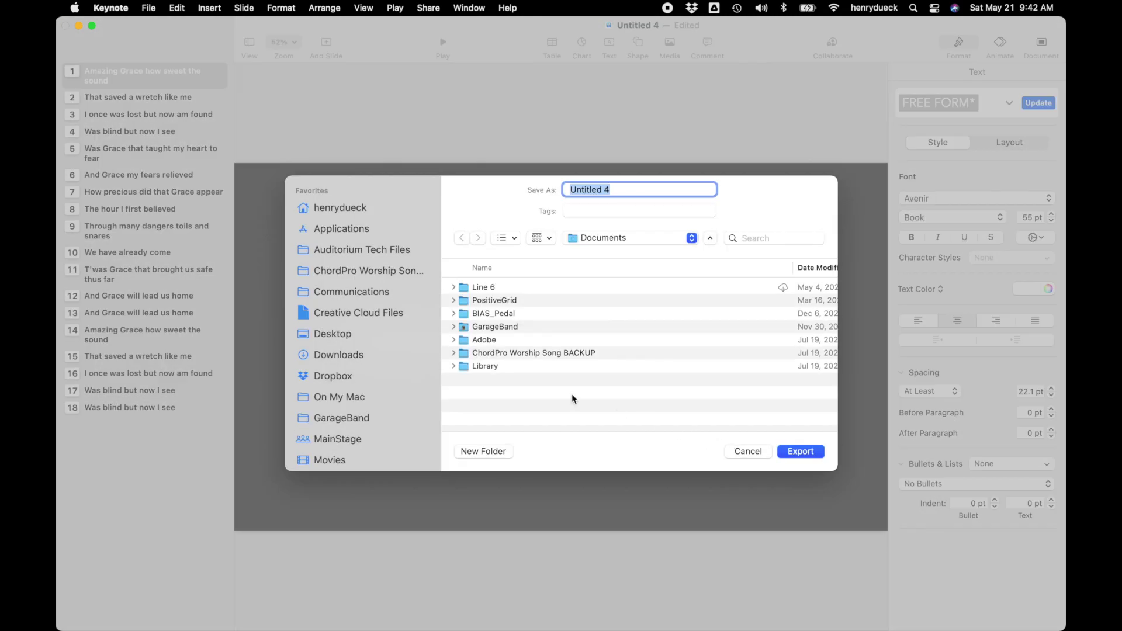
left_click(346, 353)
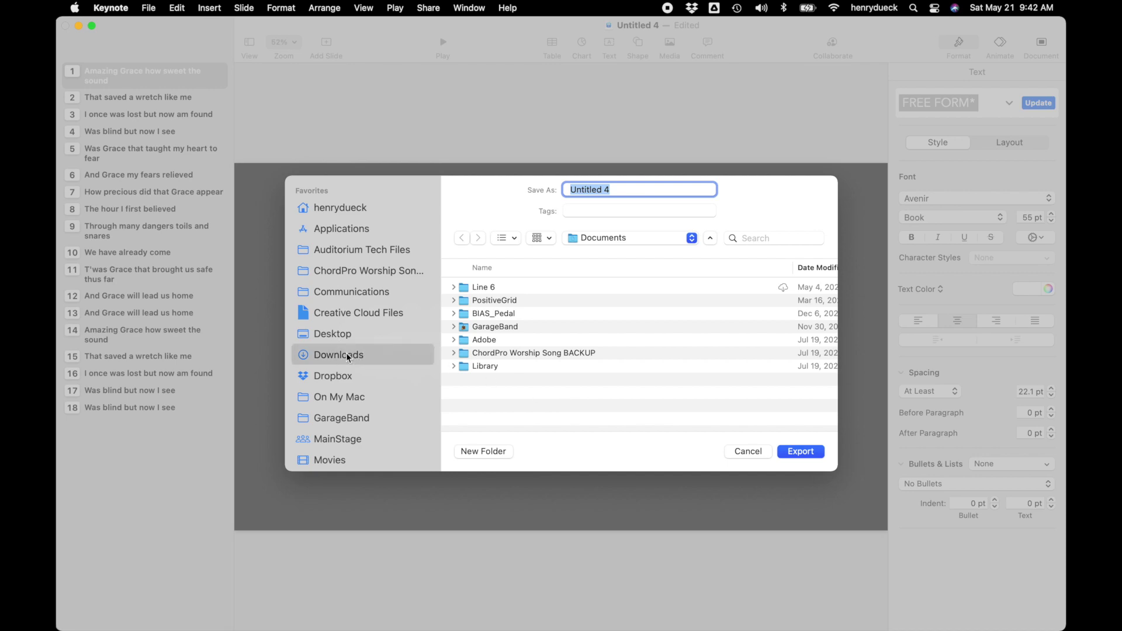
left_click(800, 452)
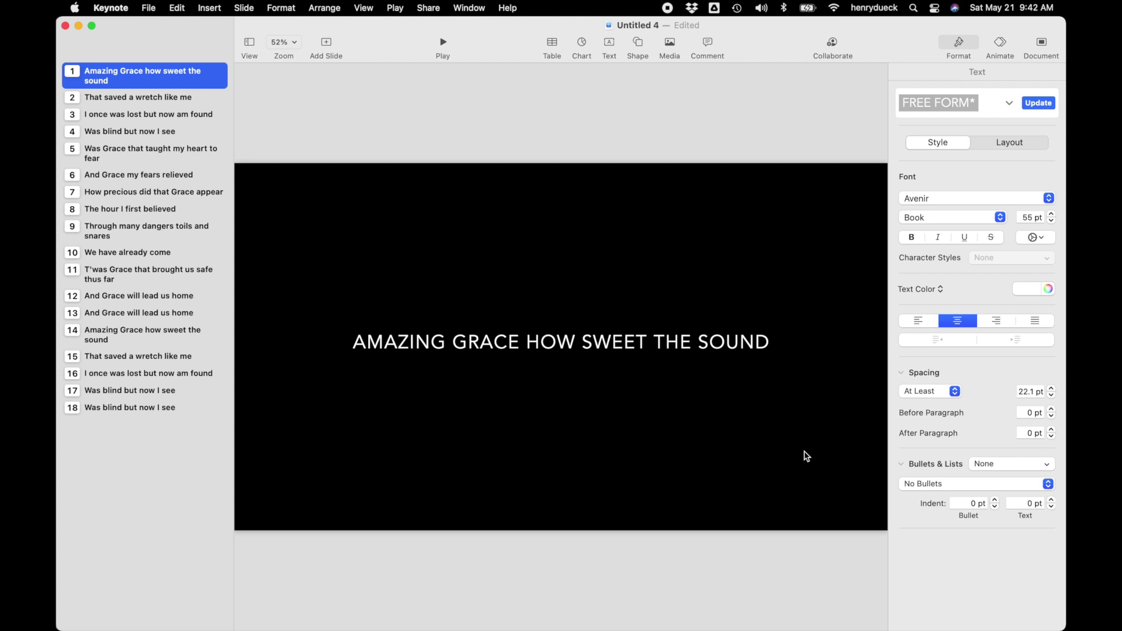
Step: Switch to Finder
key("super+Tab")
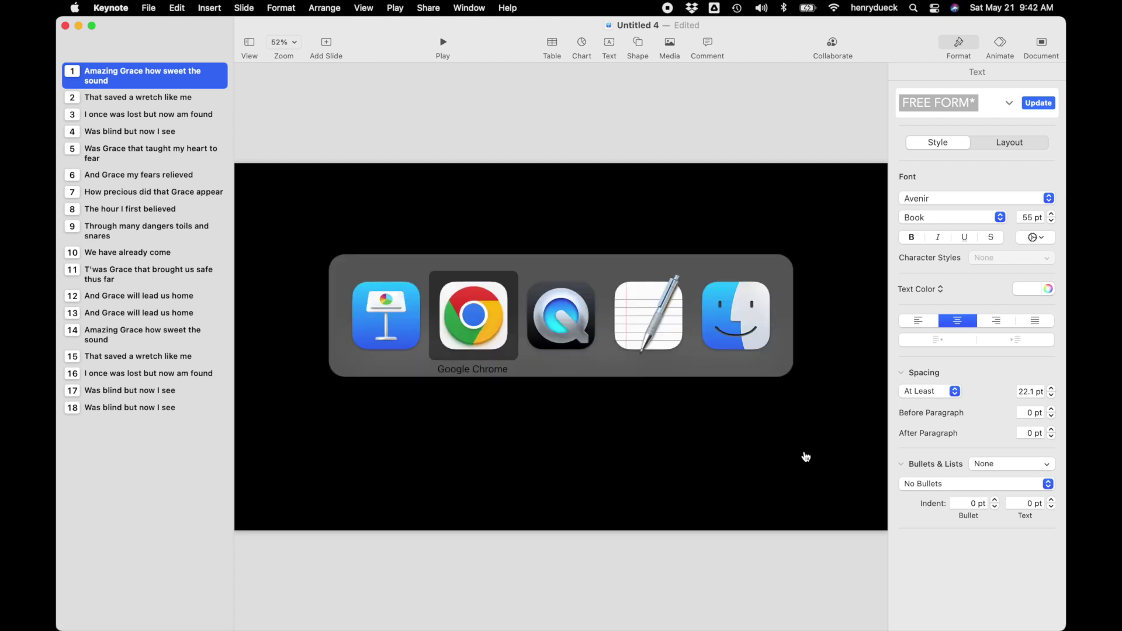
key("super+Tab")
key("super+Tab")
key("super+Tab")
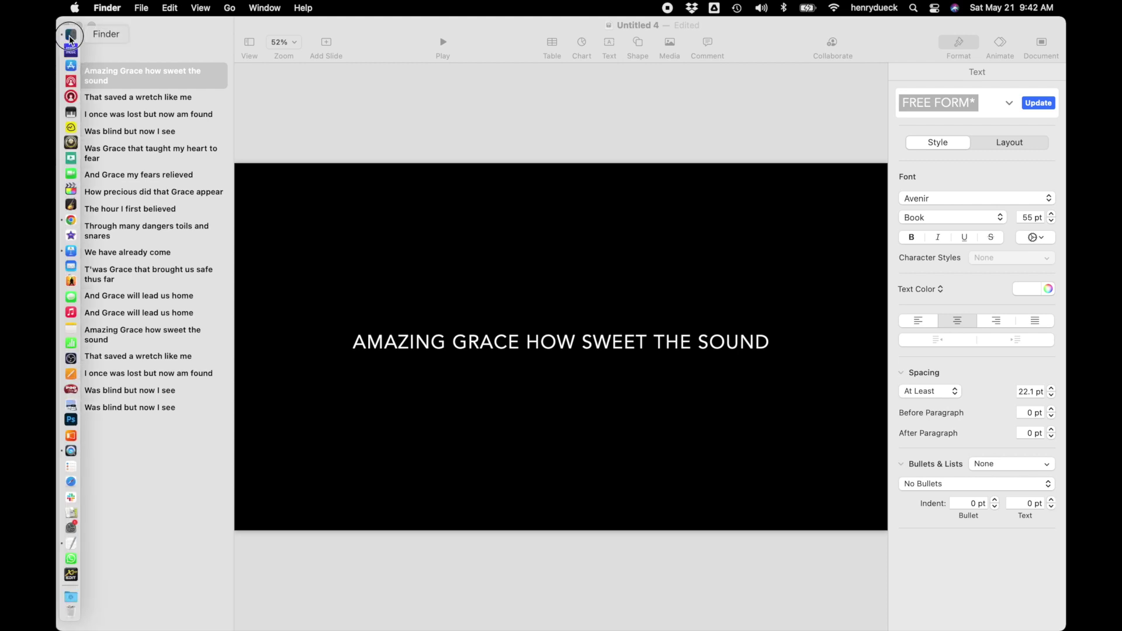
Step: Open the exported Untitled 4 folder in Downloads
left_click(69, 36)
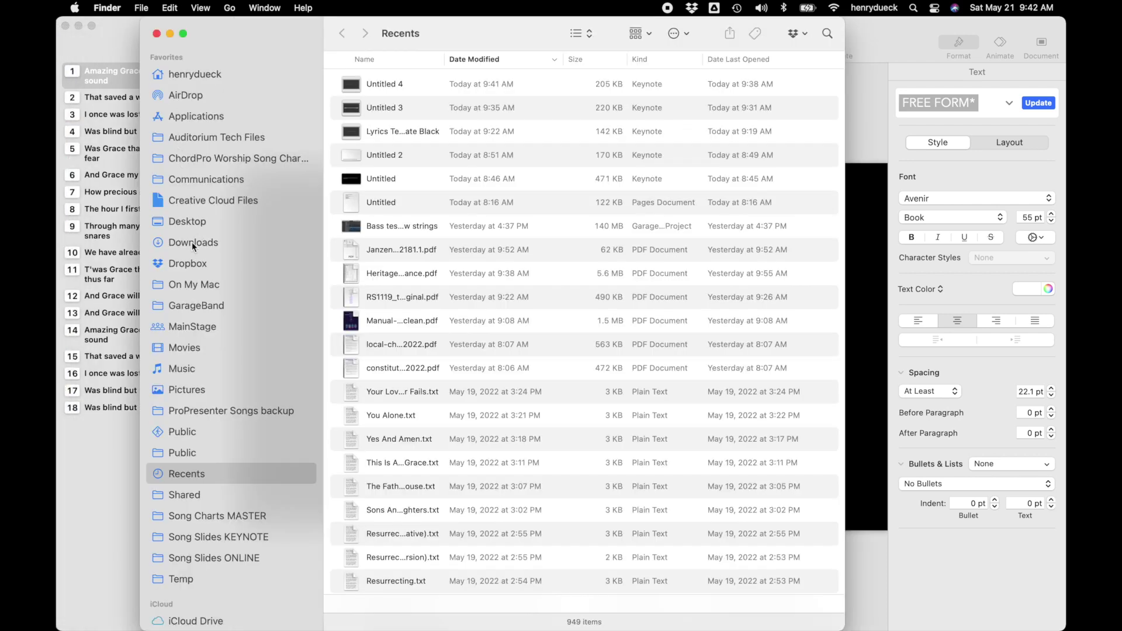
left_click(191, 242)
double_click(352, 85)
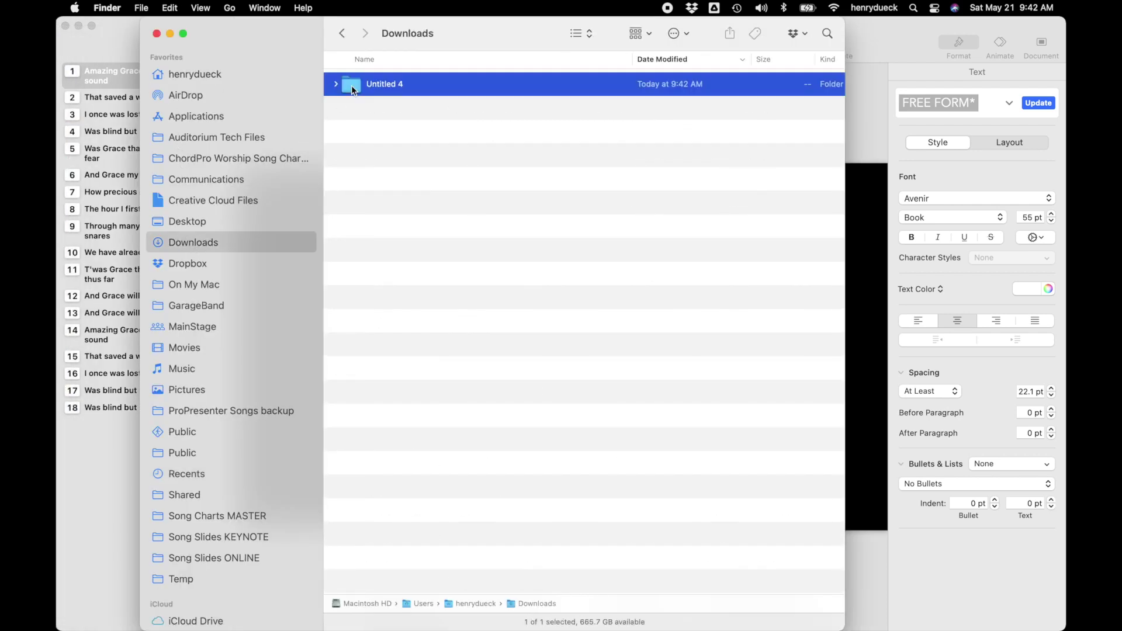
Step: Preview the exported PNG images in sequence from Untitled 4.001.png through Untitled 4.011.png, and close the preview
left_click(387, 78)
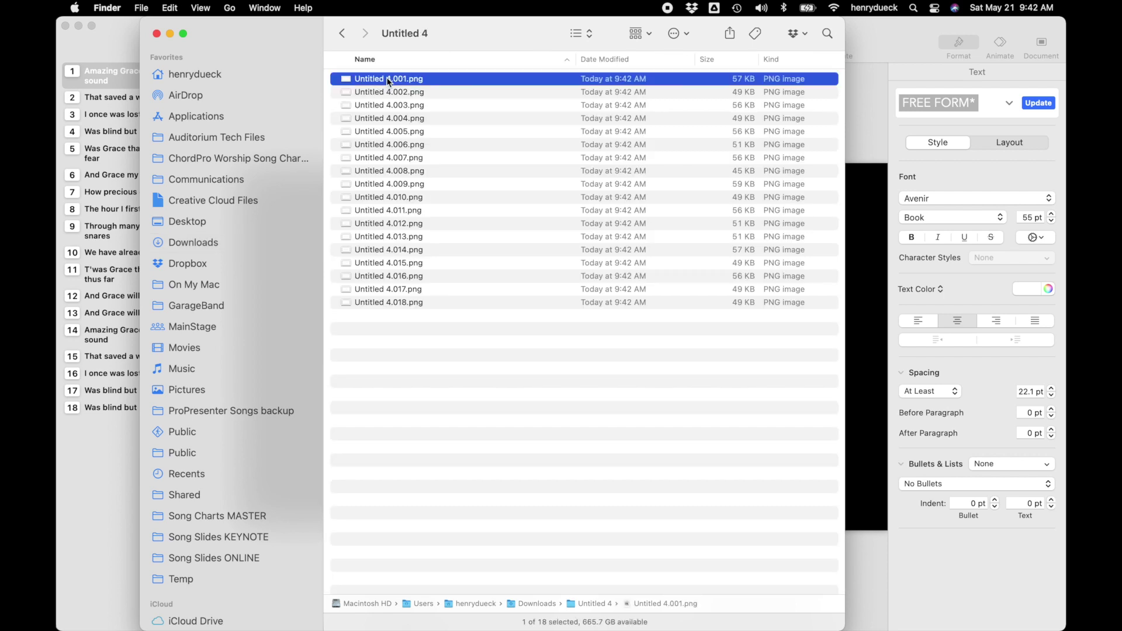
key("space")
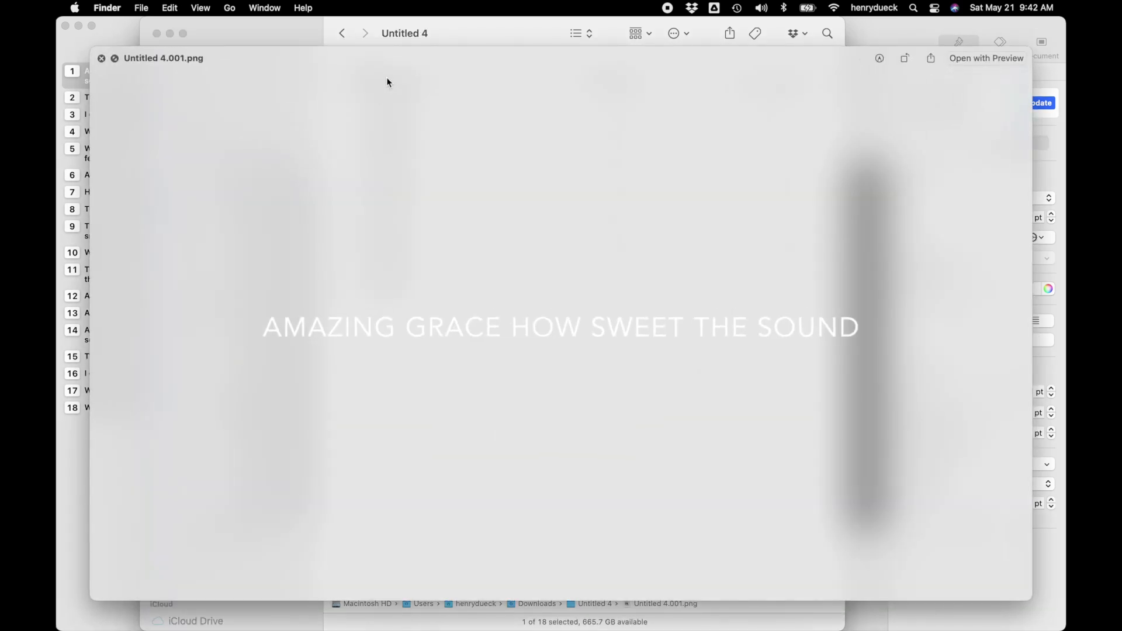
key("Down")
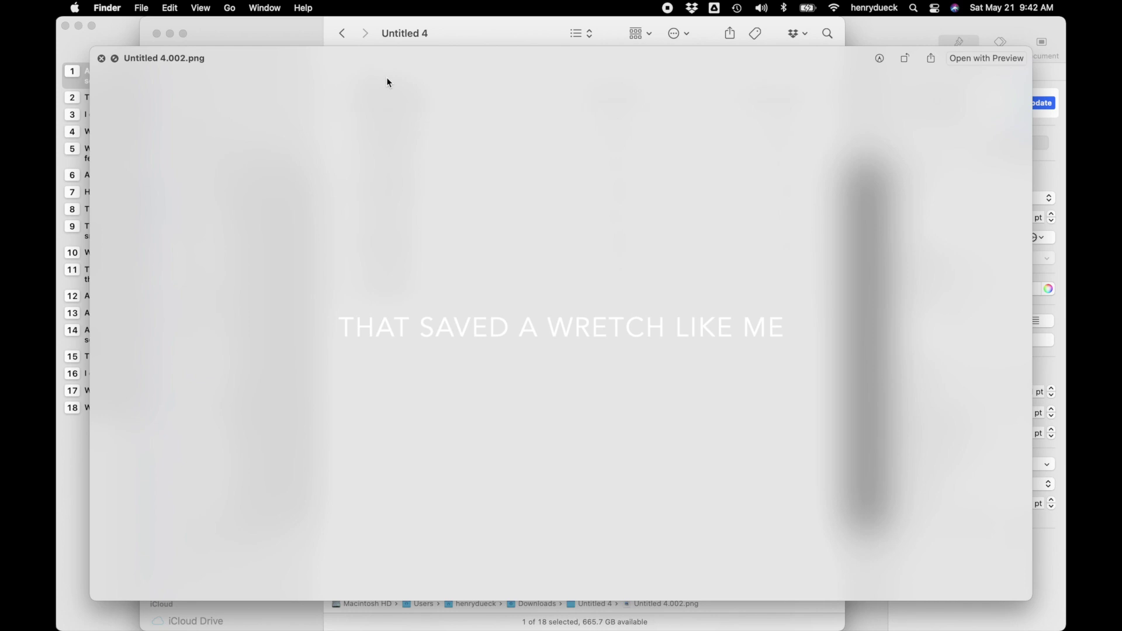
key("Down")
key("Down")
key("Down")
key("Down")
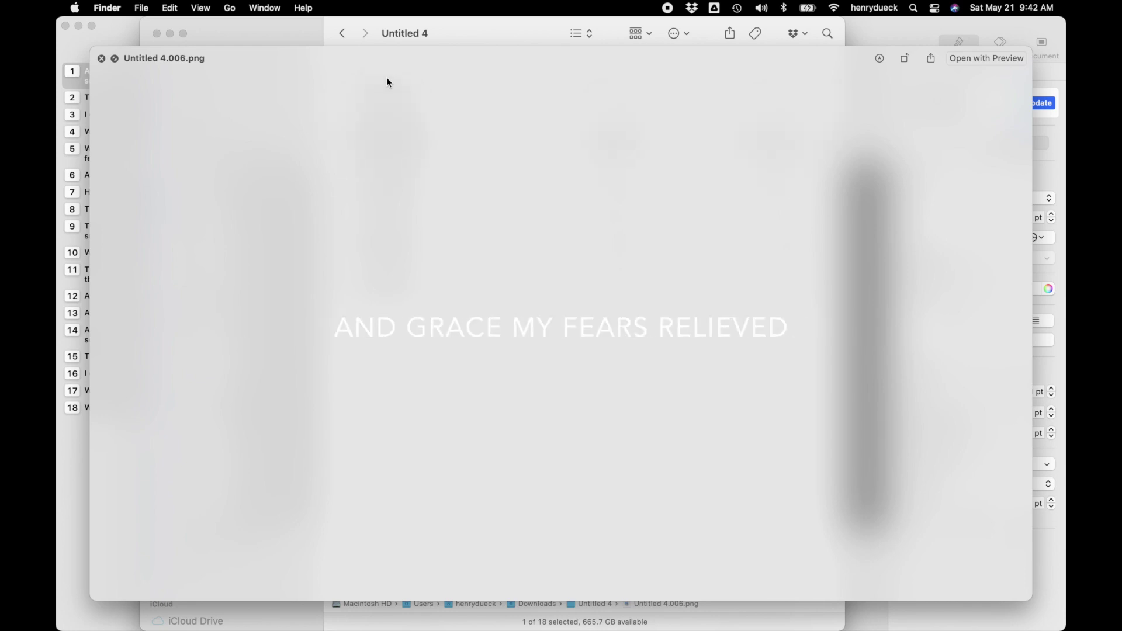
key("Down")
key("Down")
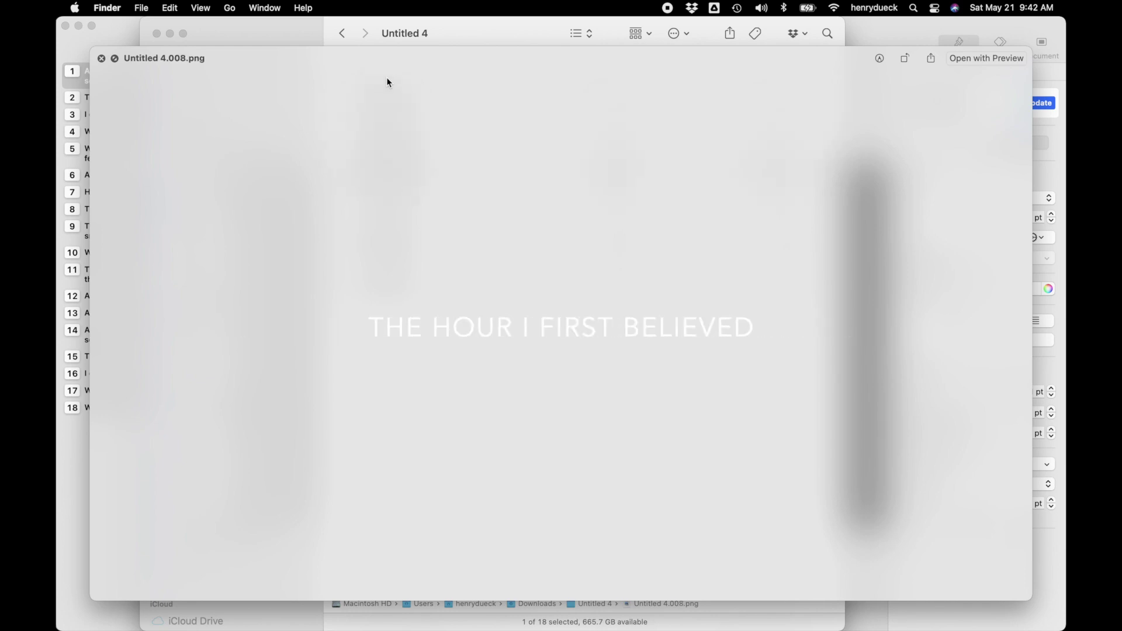
key("Down")
key("Down")
key("Down")
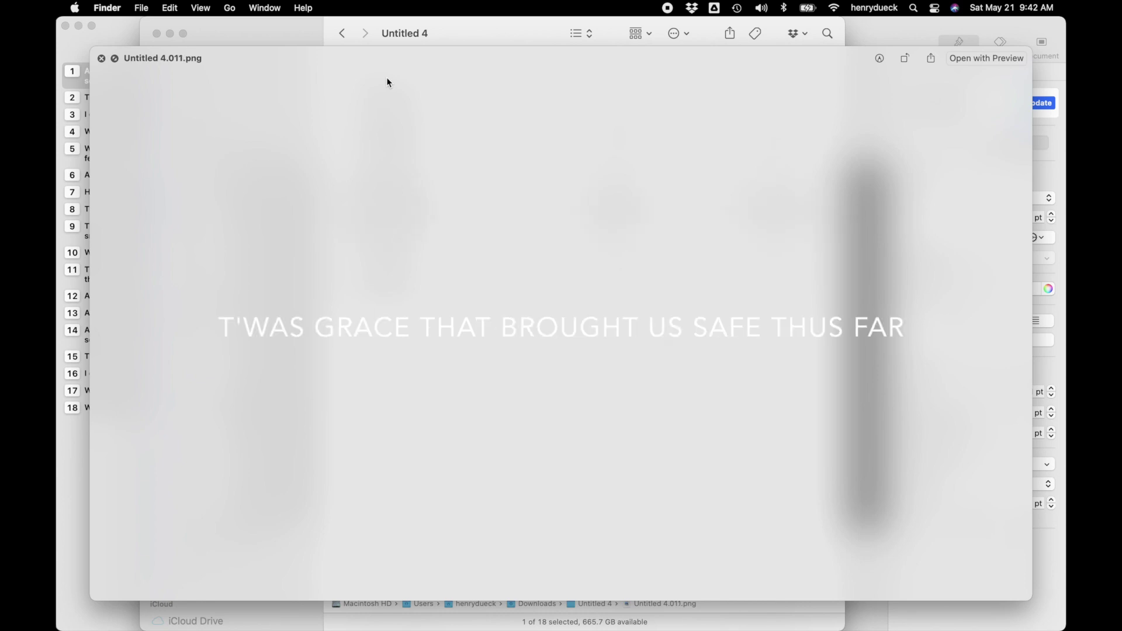
key("space")
double_click(378, 79)
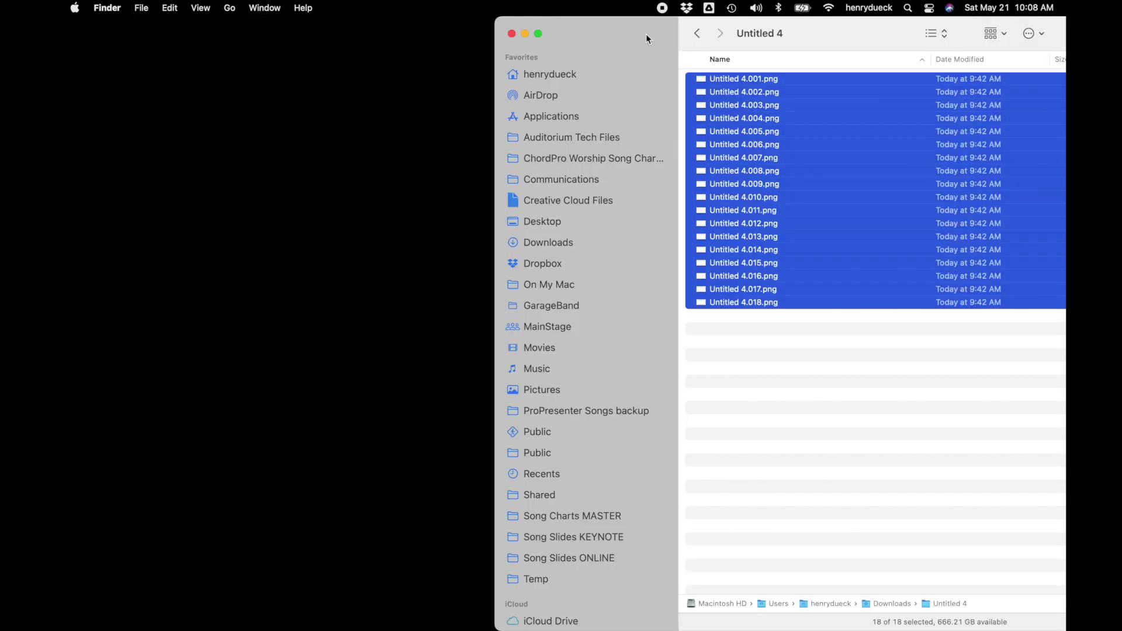
Step: Switch to iMovie and set the default photo duration to 2.5 s in its preferences
key("super+Tab")
key("super+Tab")
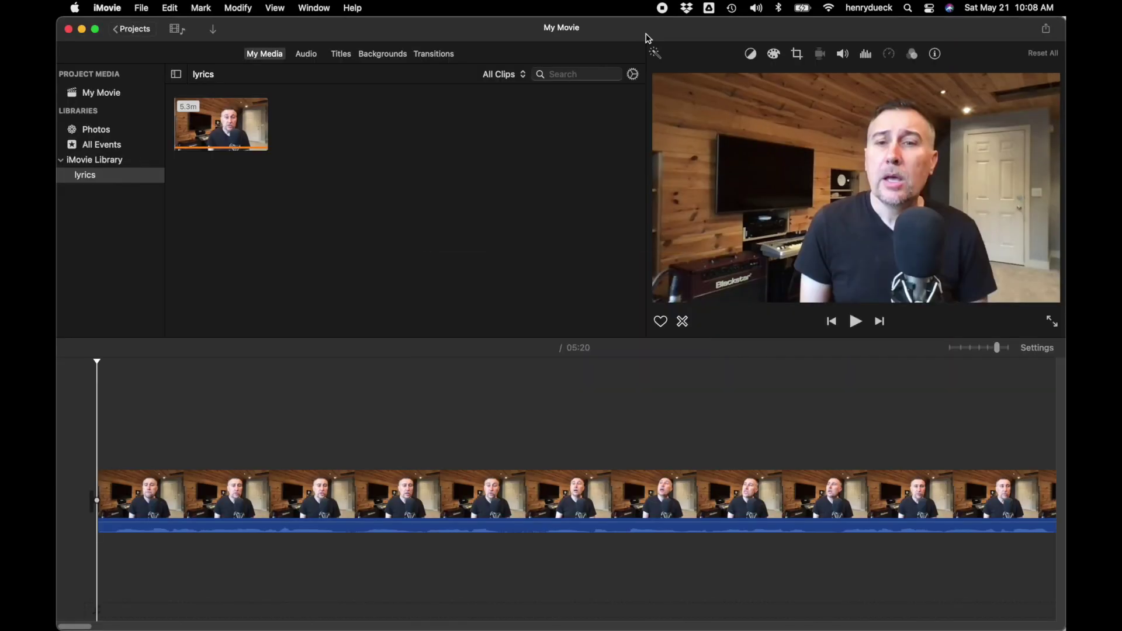
left_click(119, 7)
left_click(126, 50)
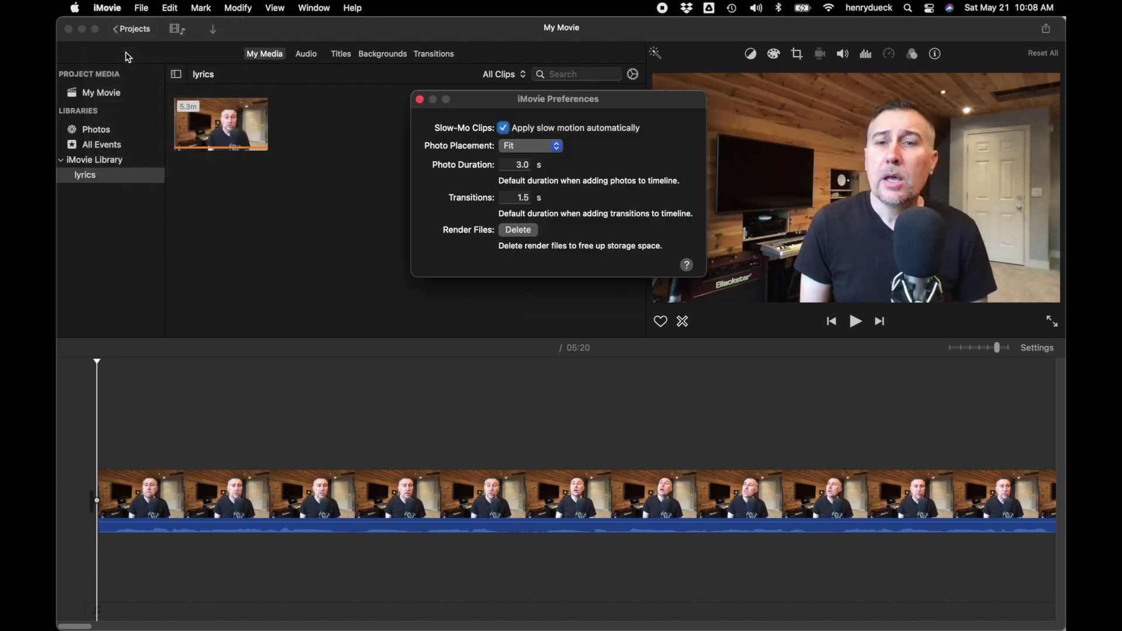
double_click(513, 167)
type("2.5")
key("Return")
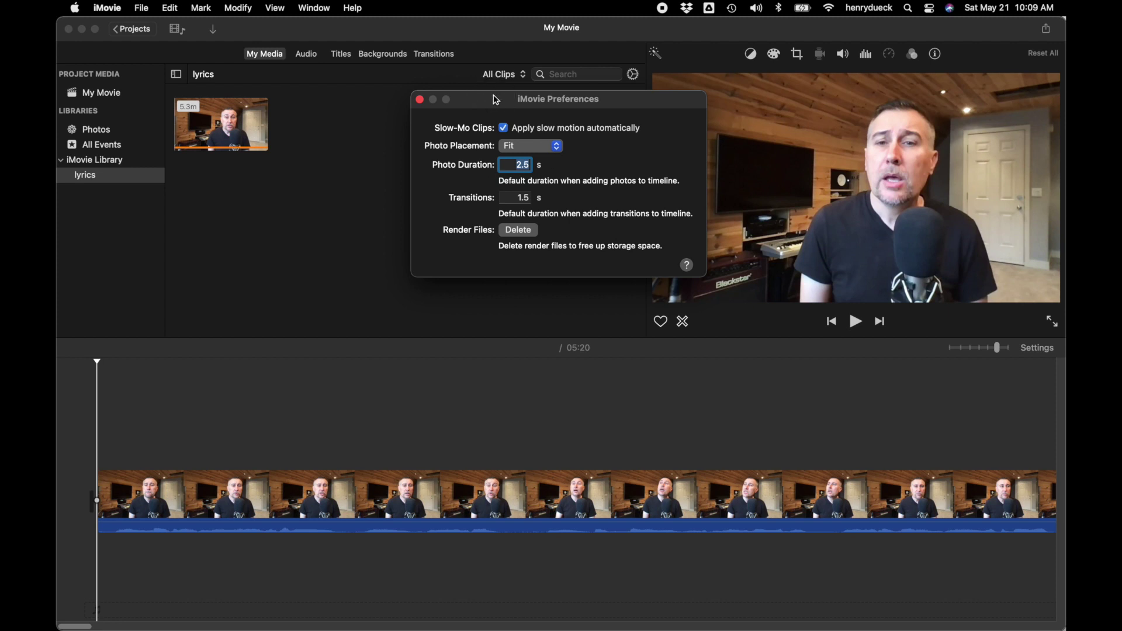
left_click(420, 101)
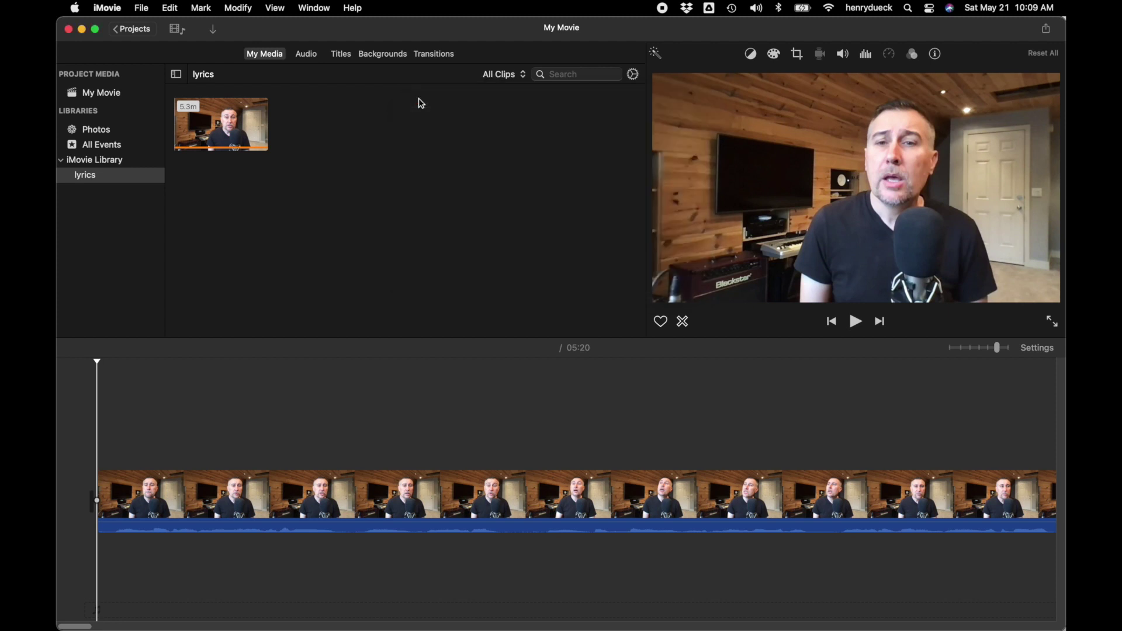
Step: Add all the selected PNG images from Finder's Untitled 4 folder to the iMovie timeline, above the video clip from its start
key("super+Tab")
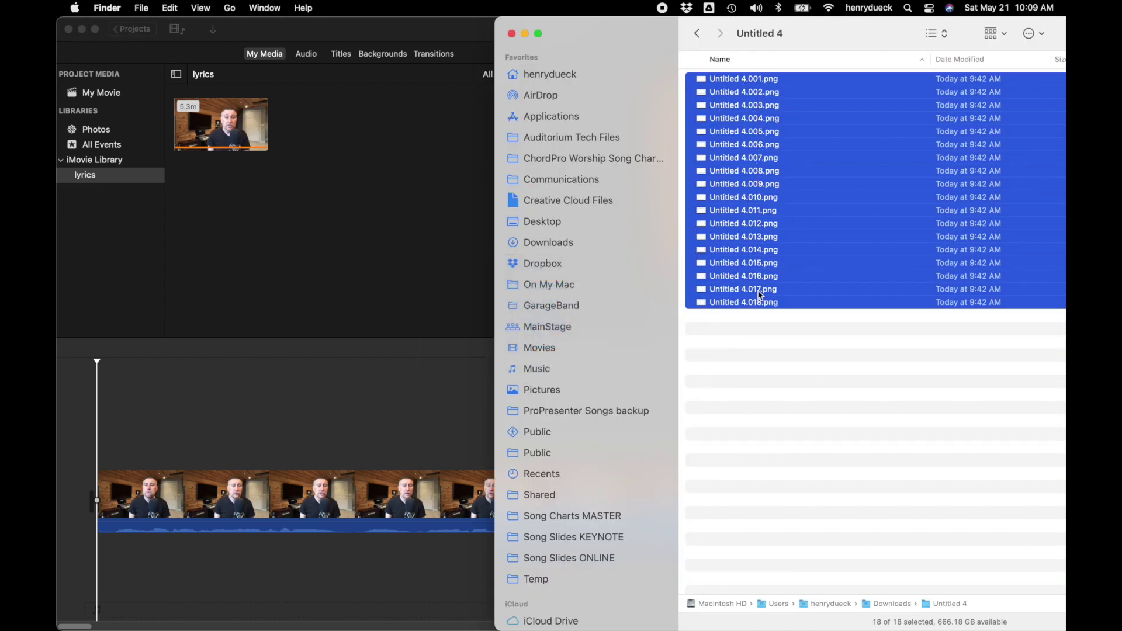
left_click_drag(715, 86, 93, 408)
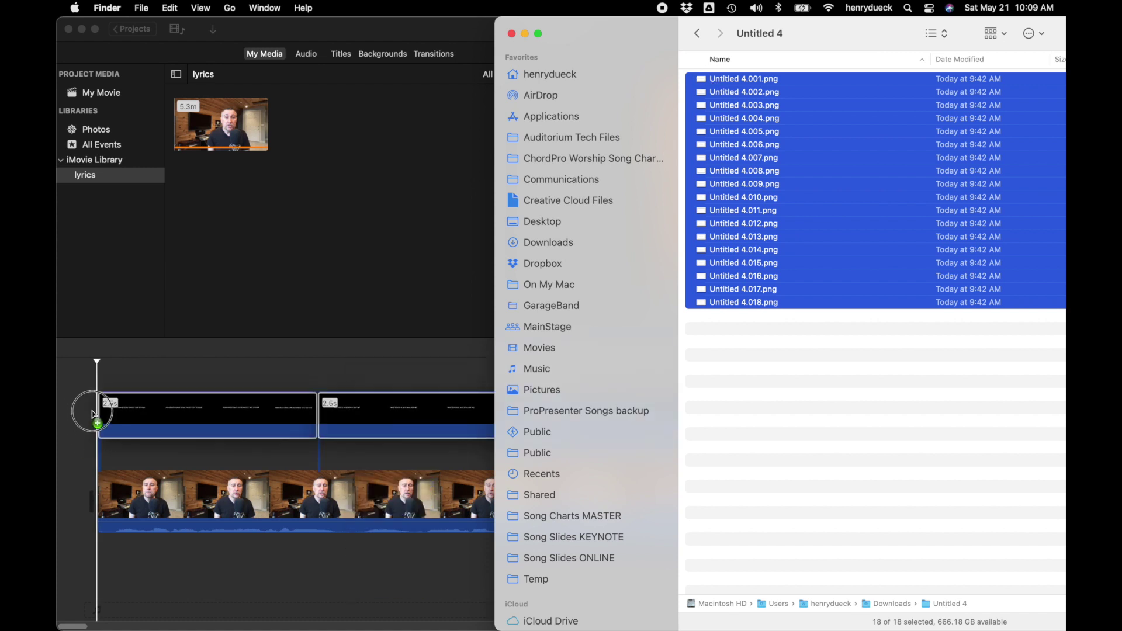
left_click(193, 284)
left_click_drag(192, 285, 97, 432)
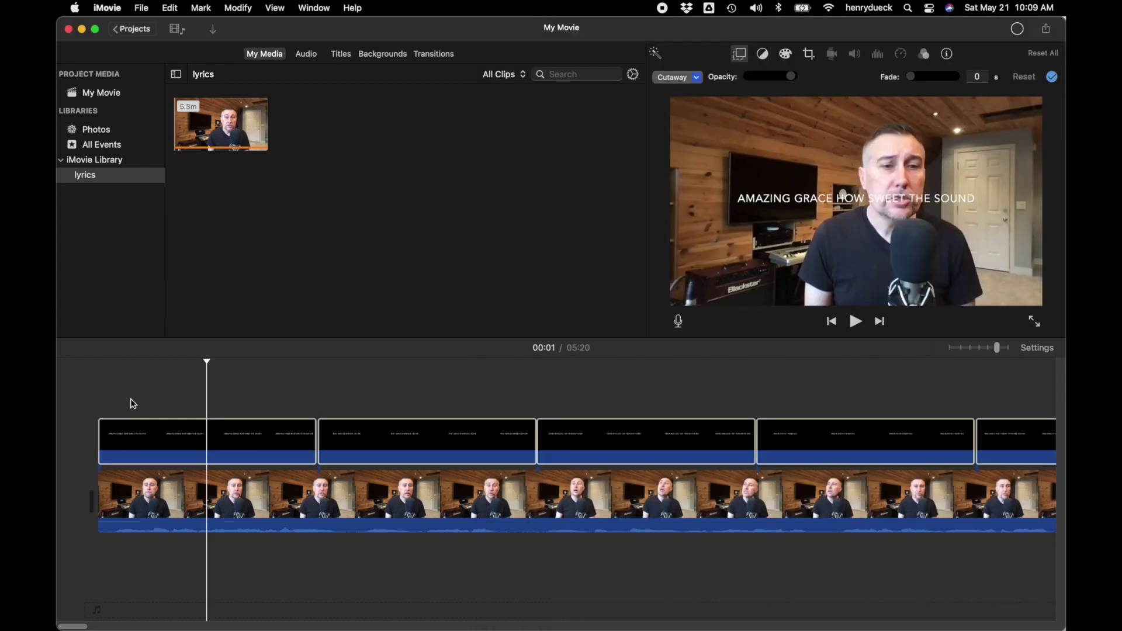
Step: Skim along the iMovie timeline to check the lyric images overlaid on the video
left_click(130, 401)
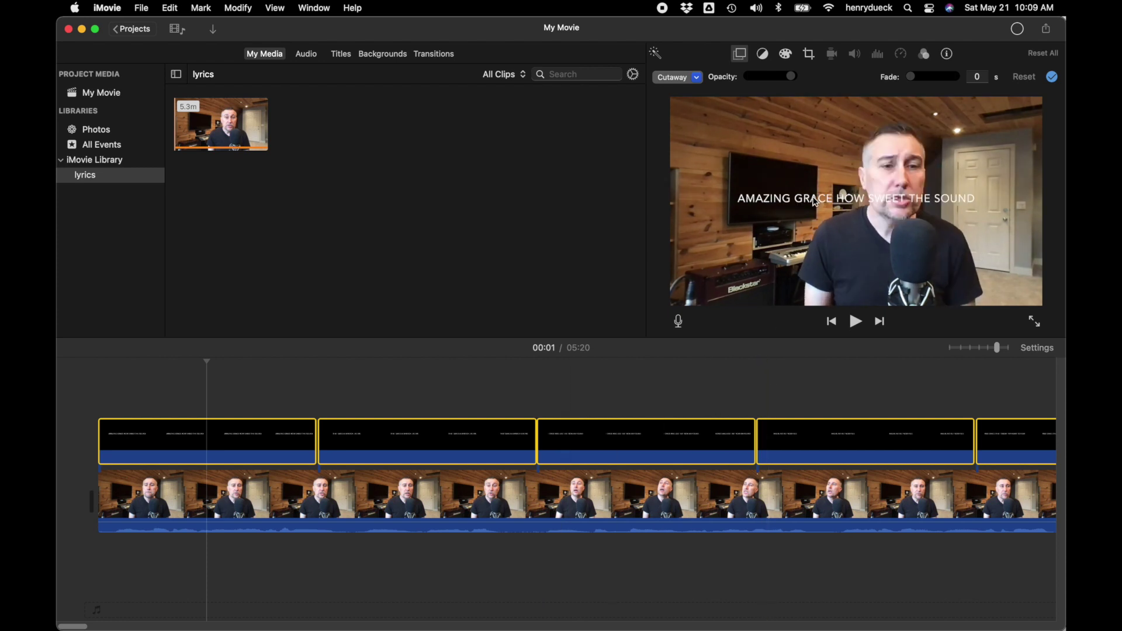
left_click(648, 393)
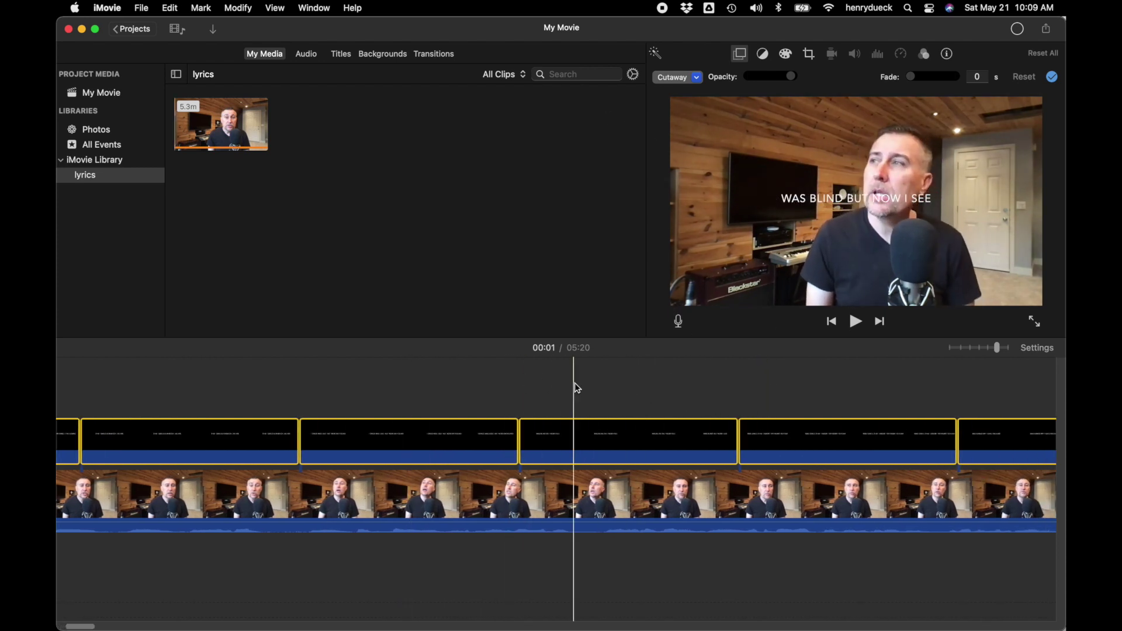
scroll(907, 396, "right", 10)
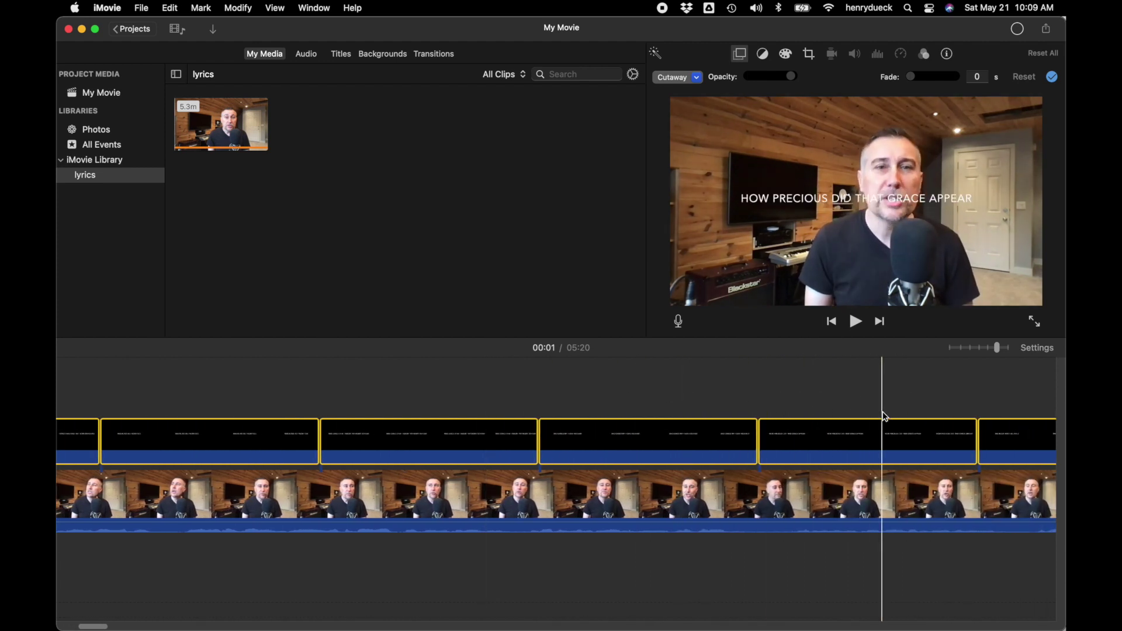
scroll(925, 403, "right", 8)
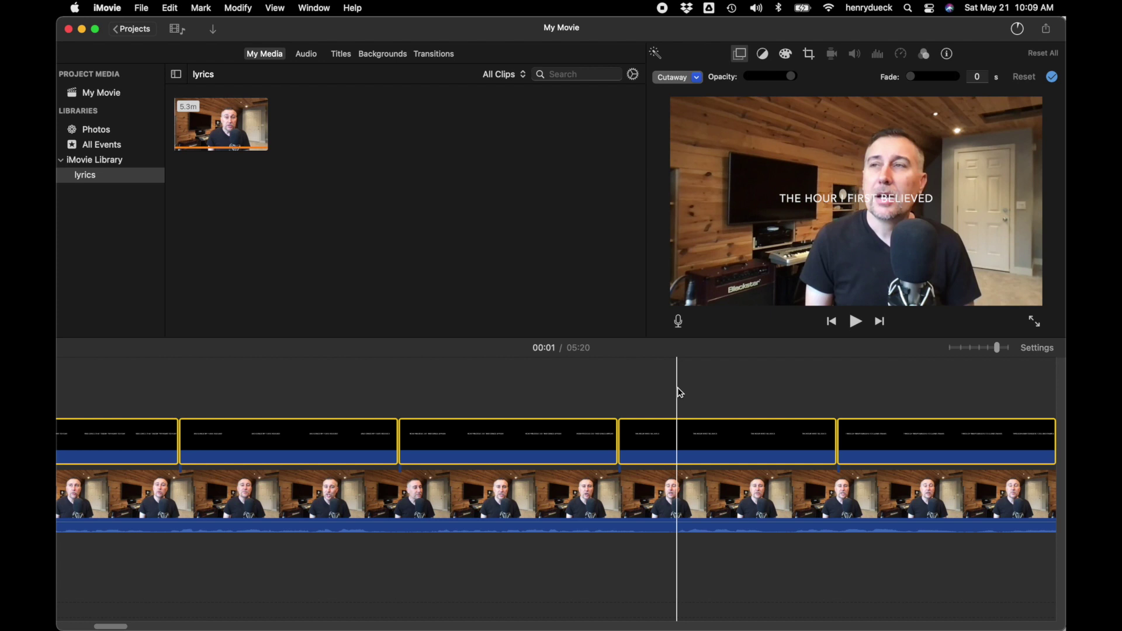
scroll(826, 392, "right", 5)
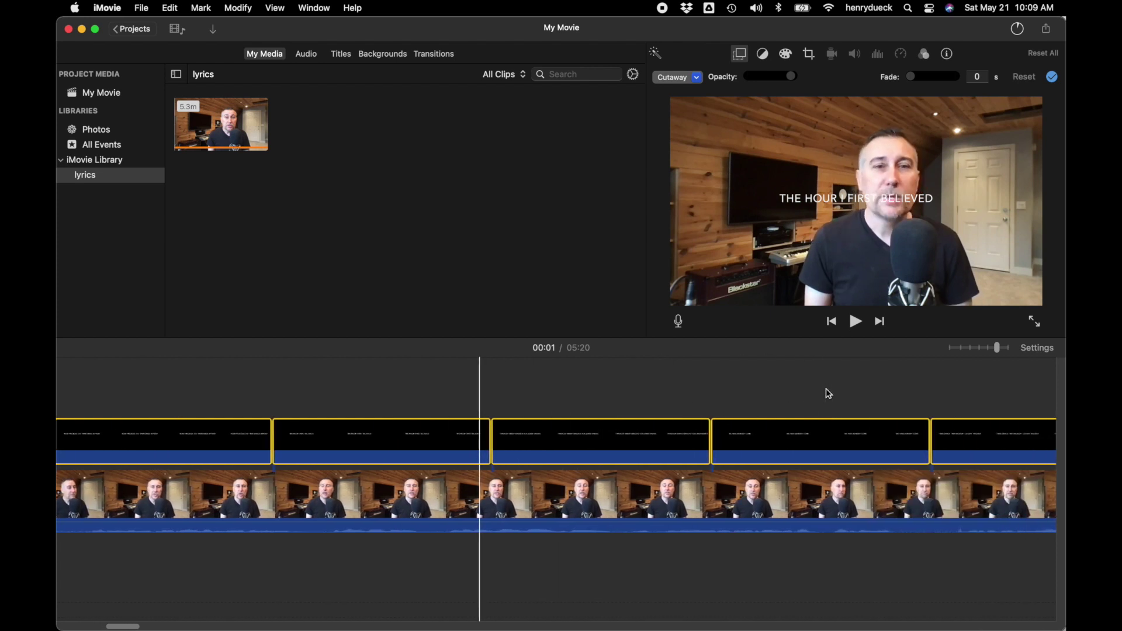
scroll(632, 386, "left", 3)
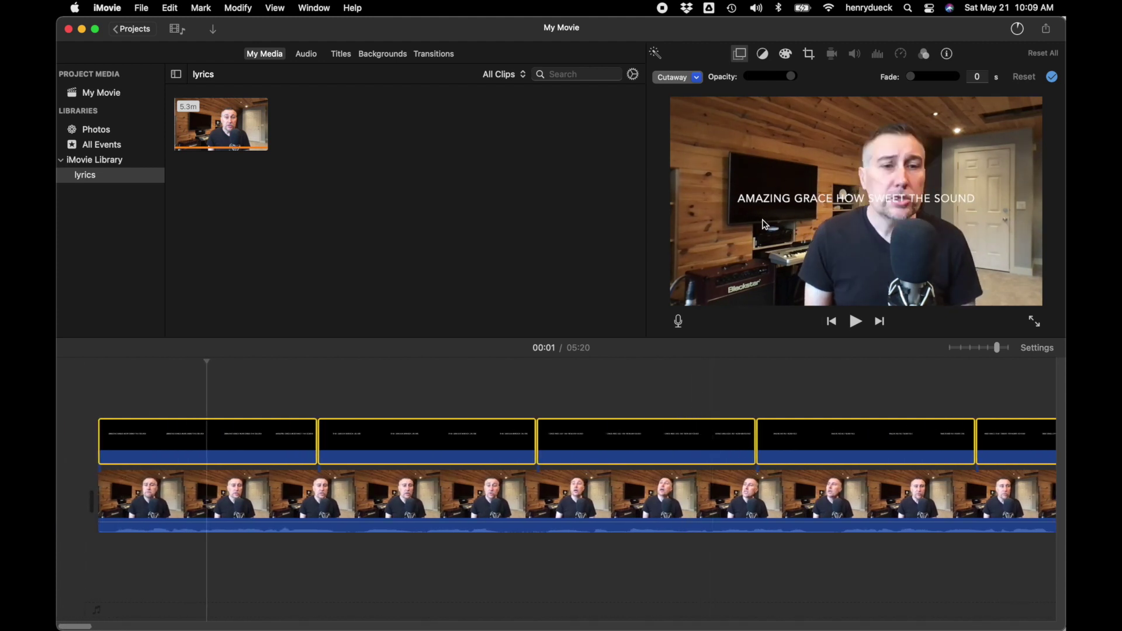
Step: Deselect the PNG images in Finder's Untitled 4 folder and switch to Chrome
key("super+Tab")
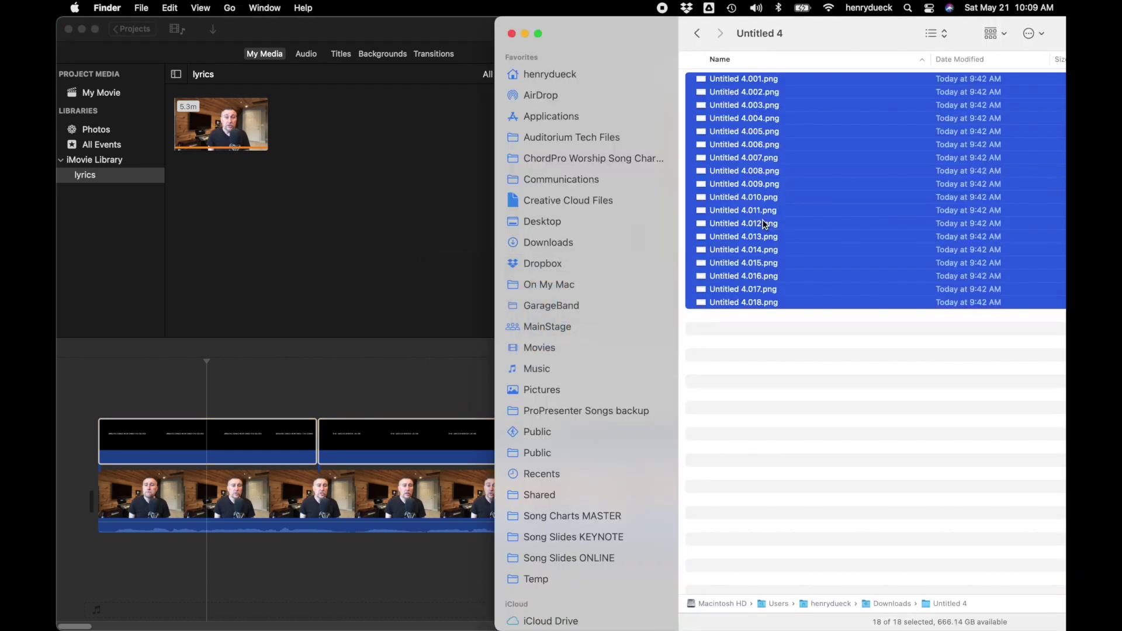
left_click(747, 400)
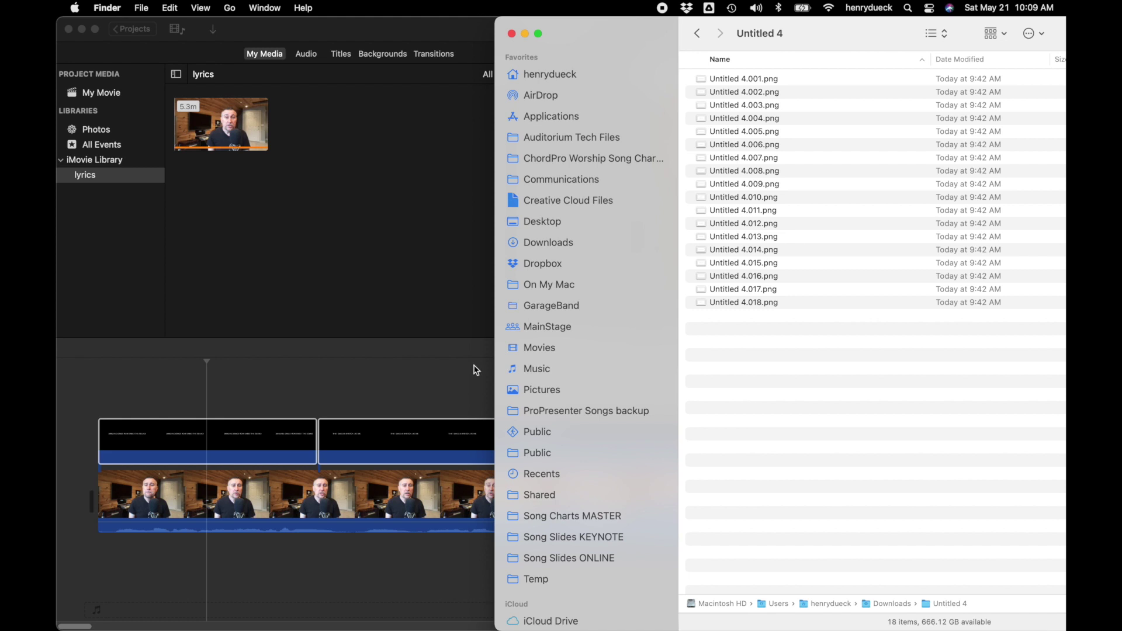
key("super+Tab")
key("super+Tab")
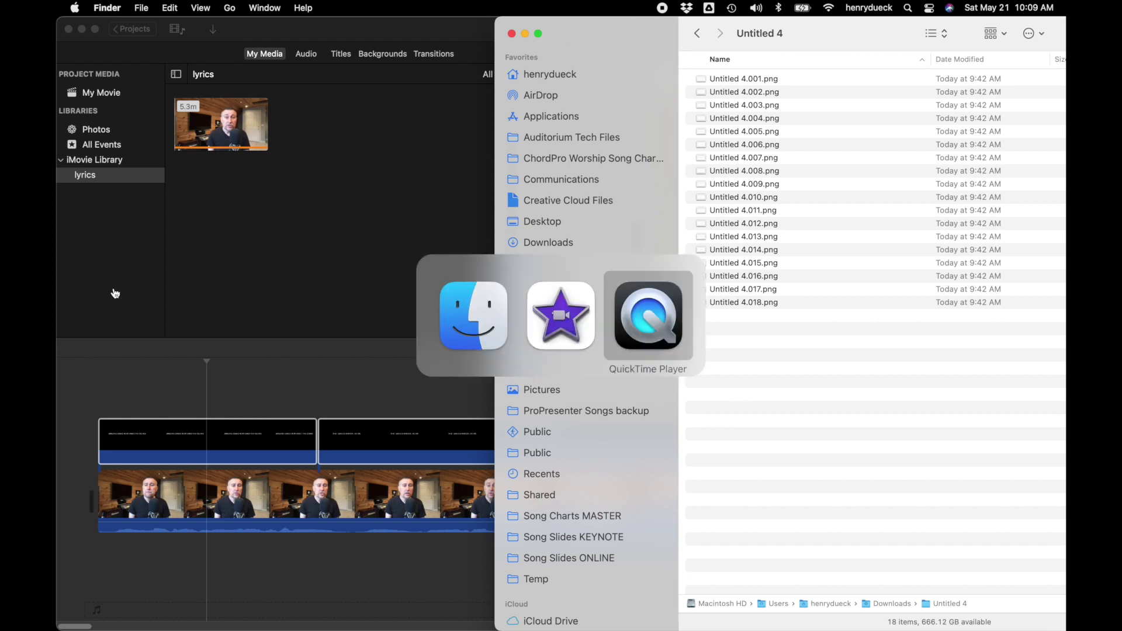
mouse_move(58, 180)
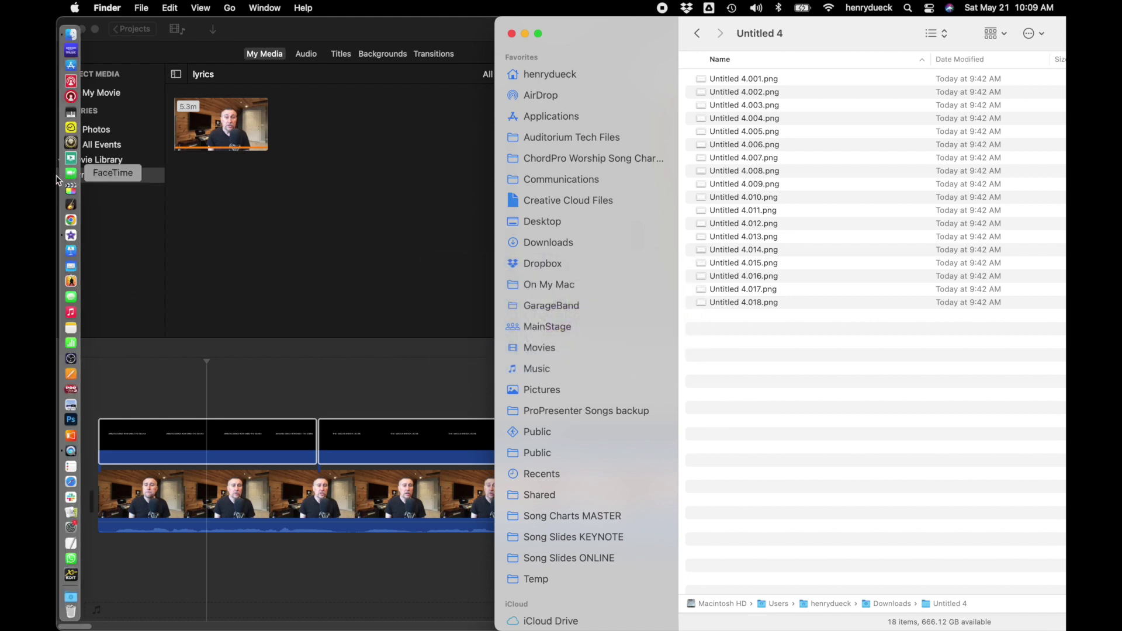
left_click(71, 221)
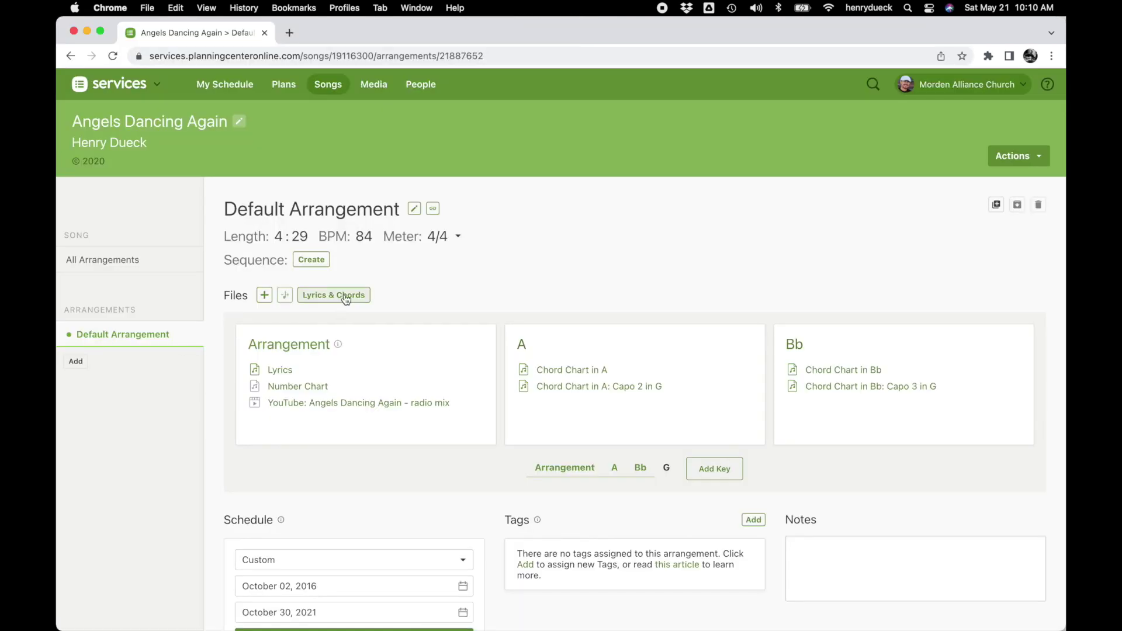
Step: Open Lyrics & Chords for the Angels Dancing Again default arrangement and set its preview to Lyrics
left_click(345, 297)
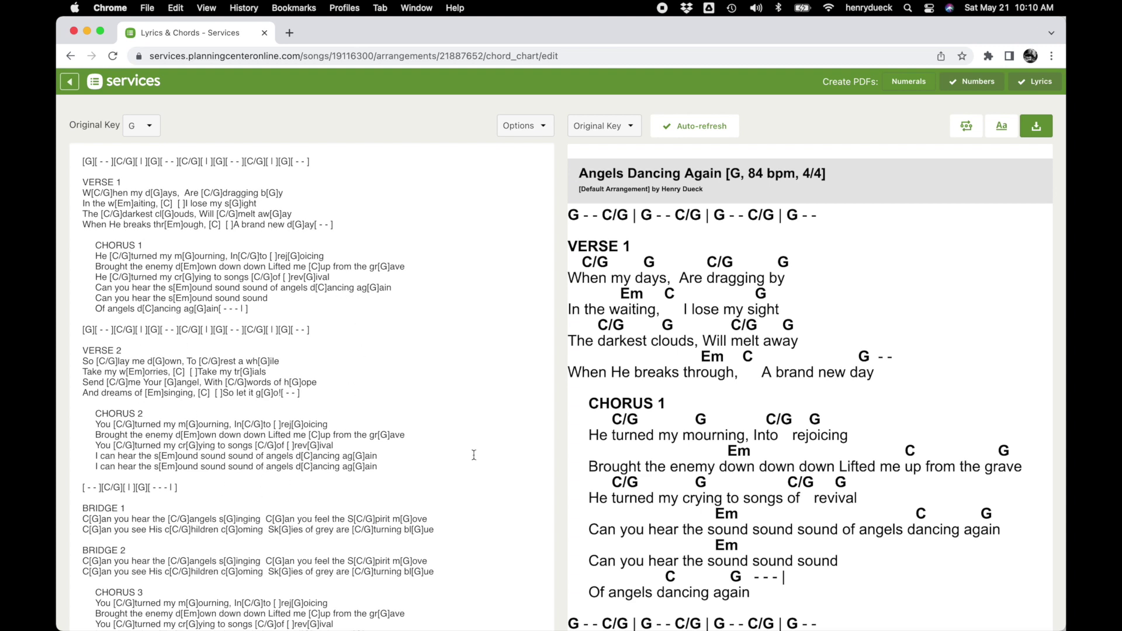
scroll(819, 344, "down", 2)
scroll(819, 344, "up", 2)
left_click(622, 127)
left_click(619, 417)
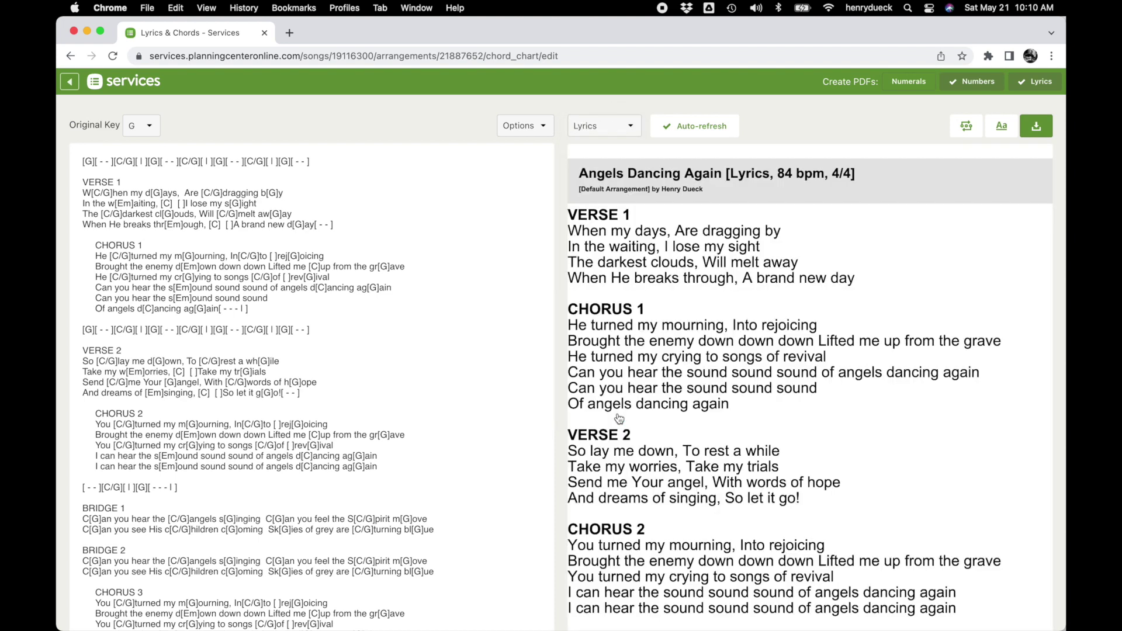
scroll(769, 426, "down", 3)
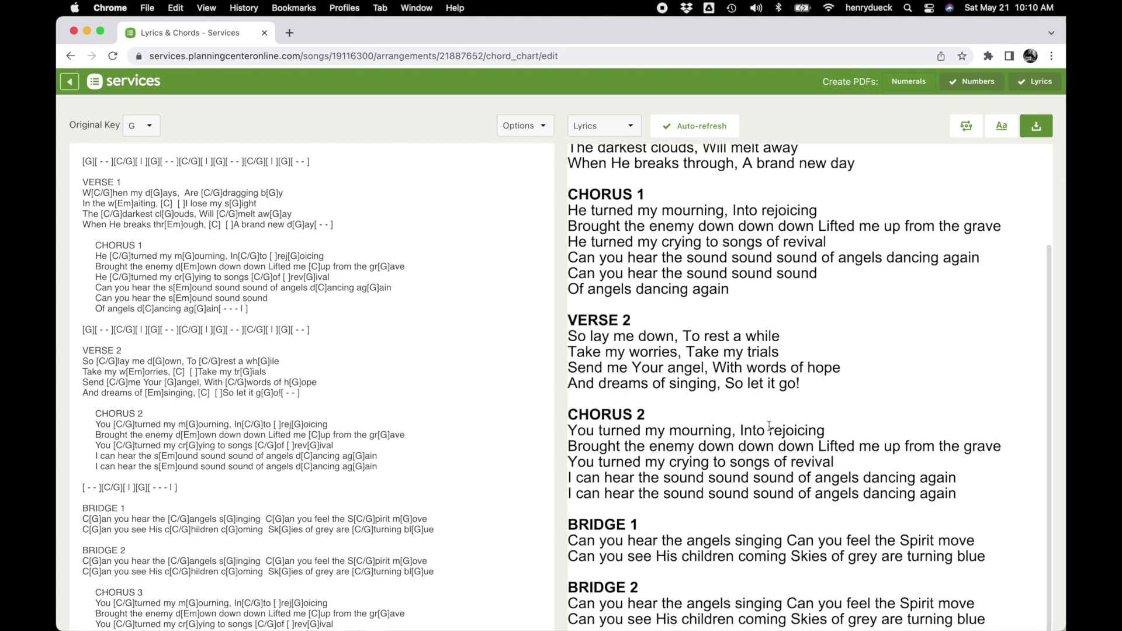
scroll(769, 426, "up", 3)
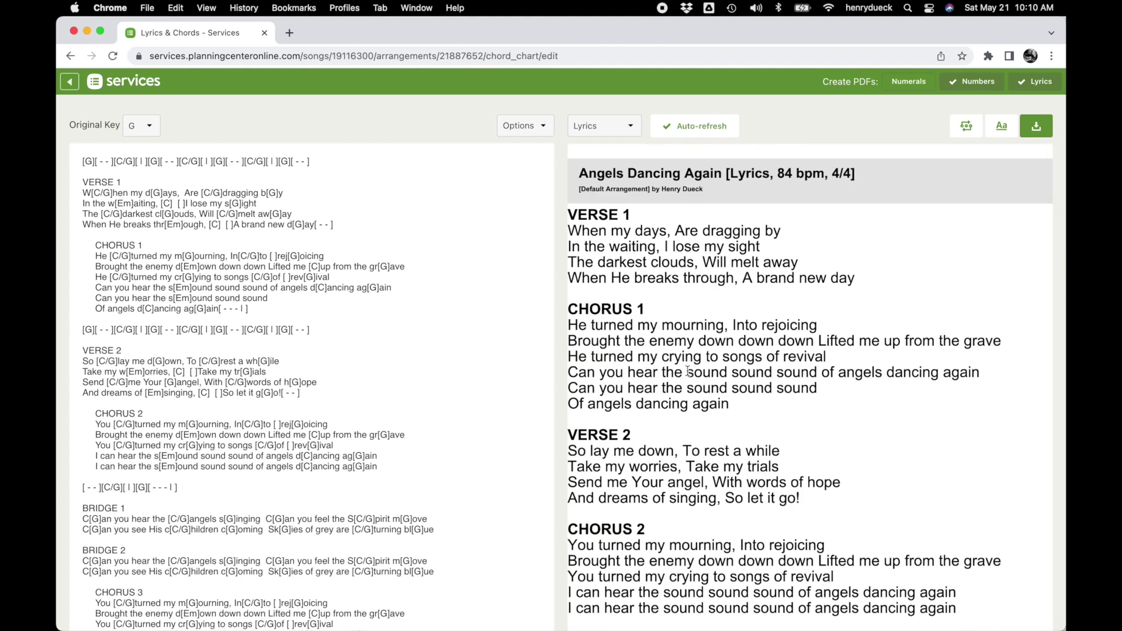
Step: Select all the text in the lyrics preview and copy it
key("super+a")
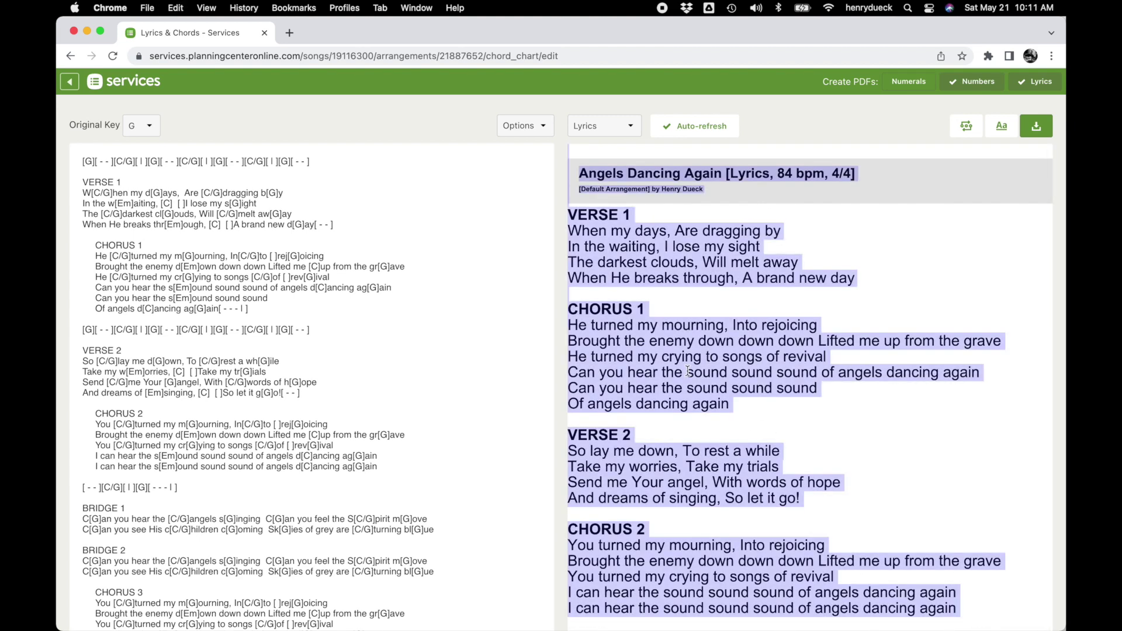
right_click(656, 361)
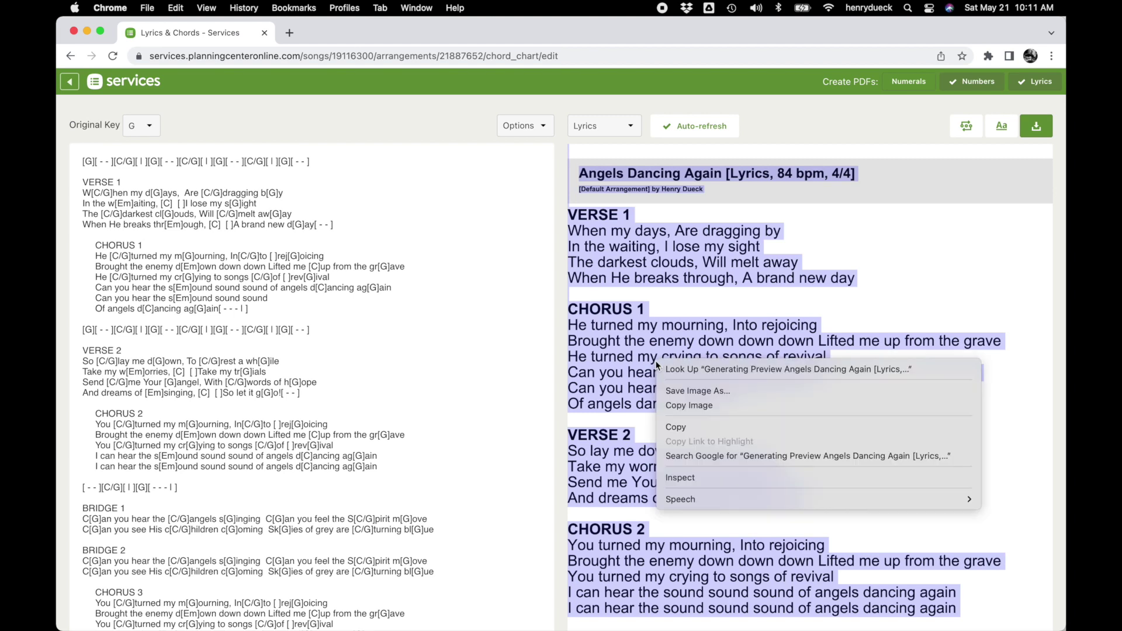
left_click(686, 428)
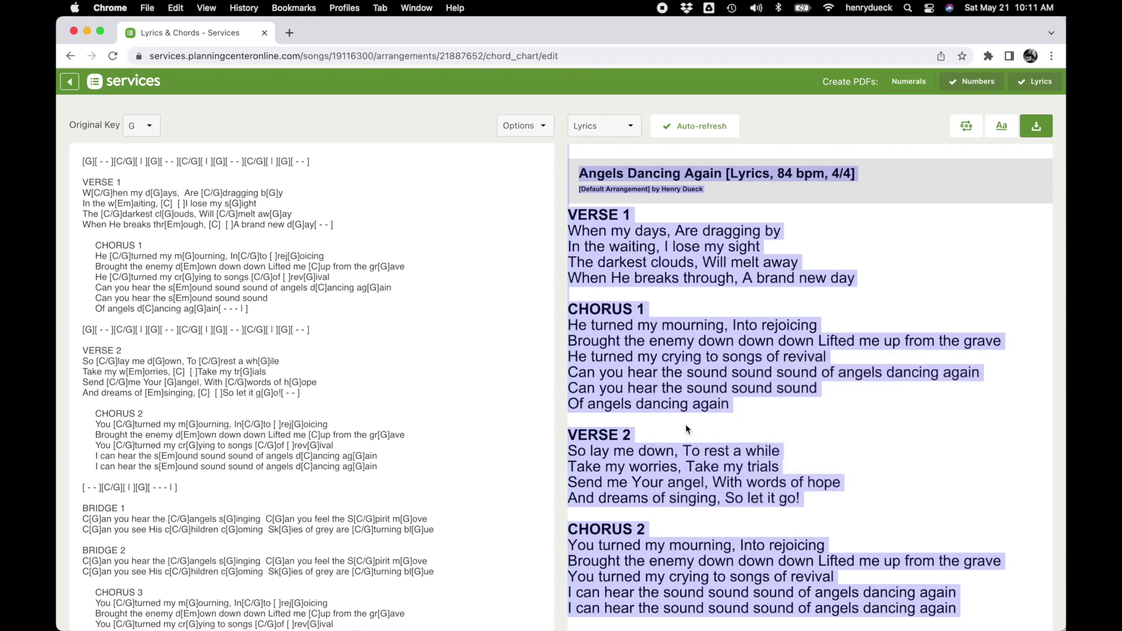
scroll(686, 429, "down", 3)
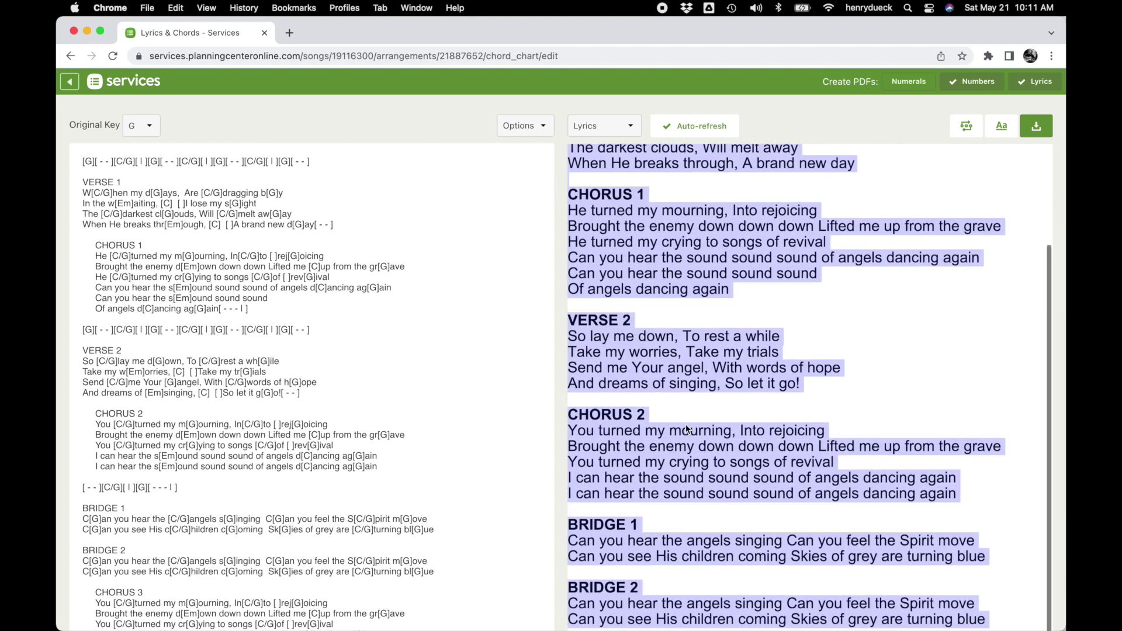
Step: Switch to TextEdit, create a new blank document and enlarge its window
key("super+space")
type("q")
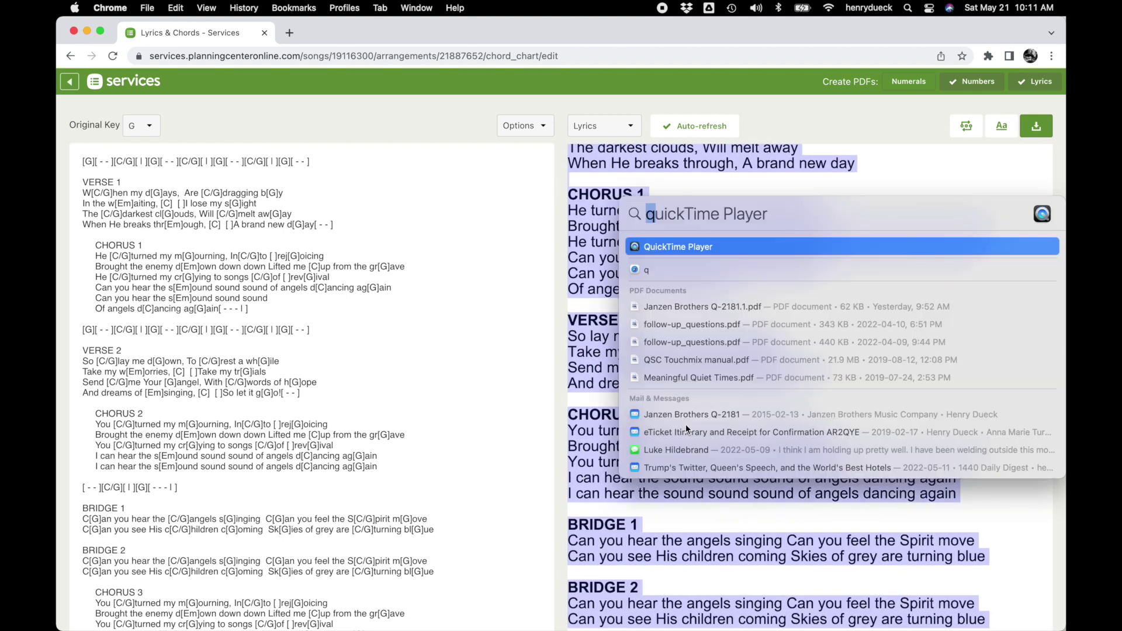
key("BackSpace")
type("te")
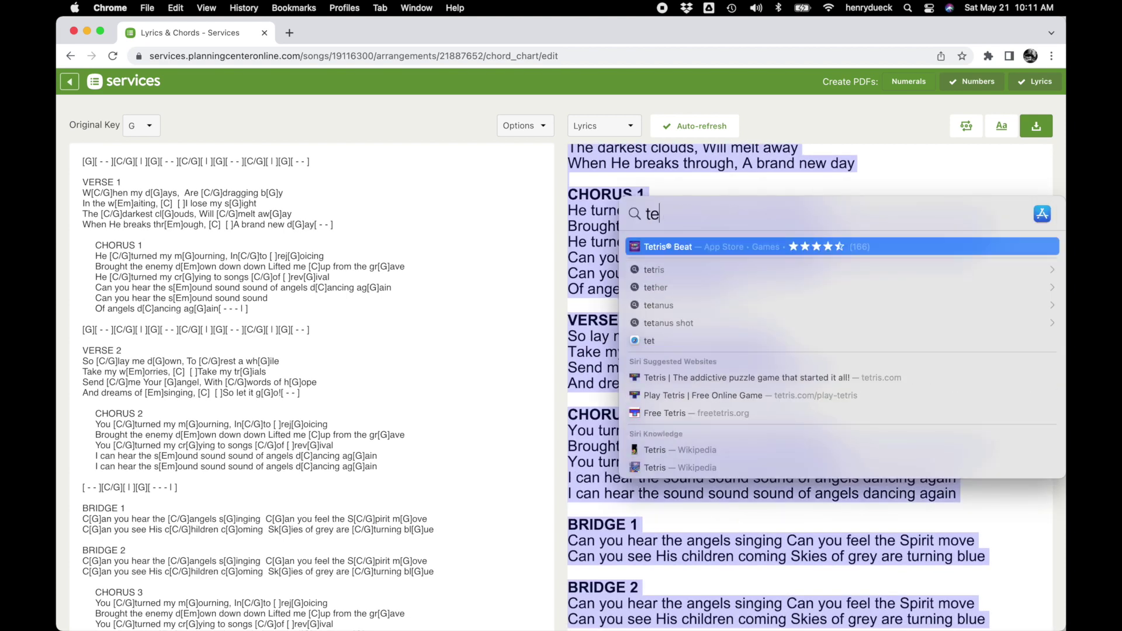
type("xtEdit")
key("Return")
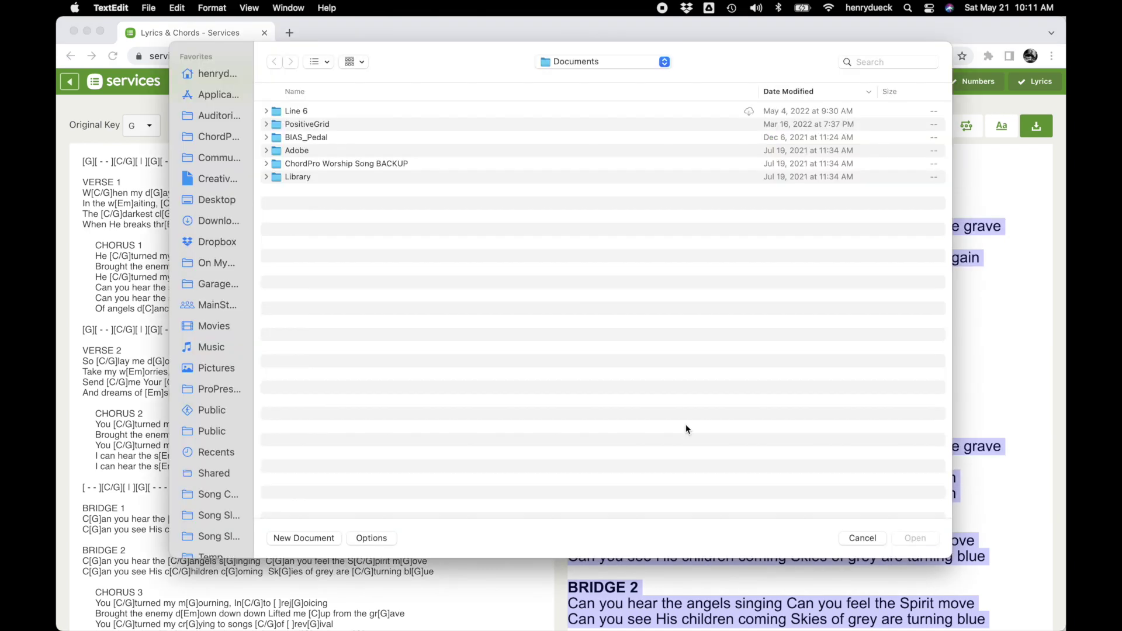
left_click(316, 536)
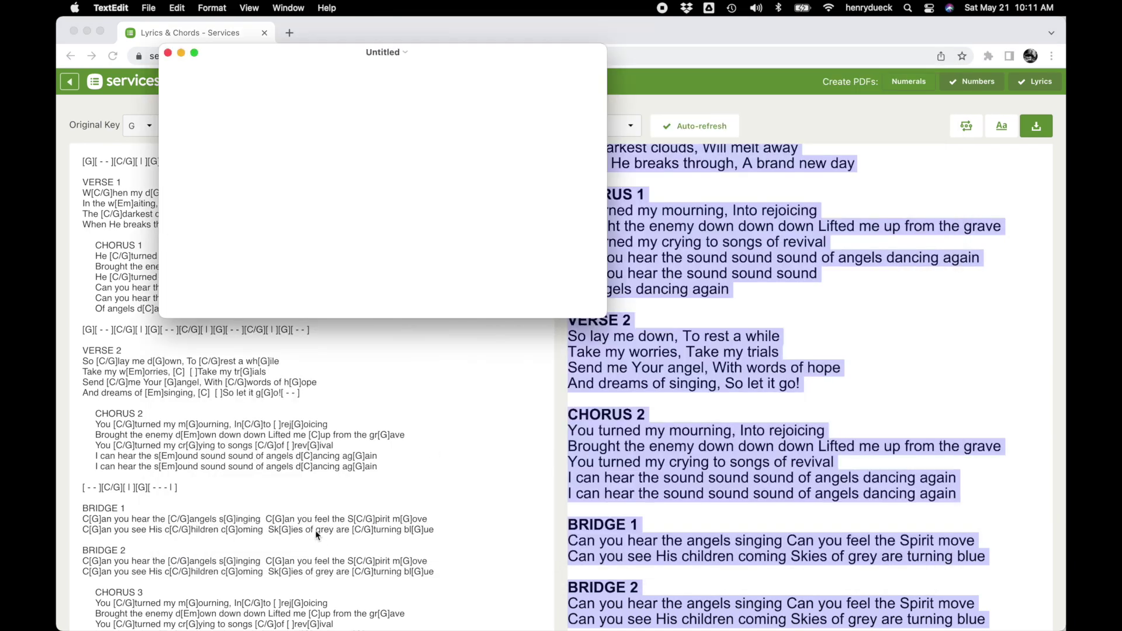
left_click_drag(607, 318, 903, 629)
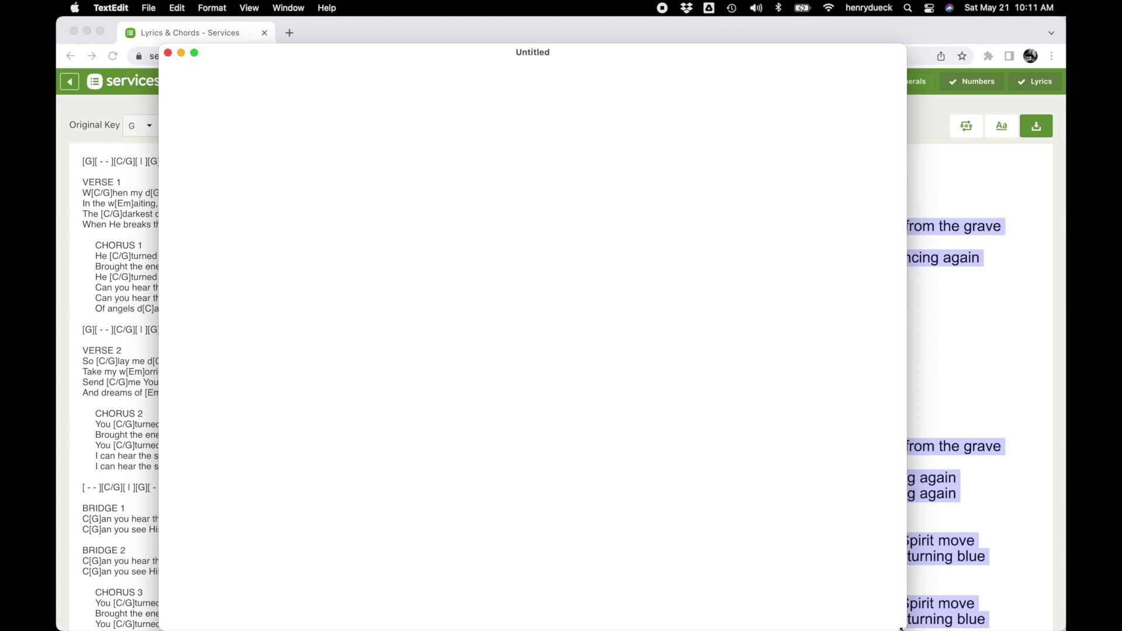
Step: Paste the copied lyrics into the blank document and adjust the text size
key("super+v")
key("super+minus")
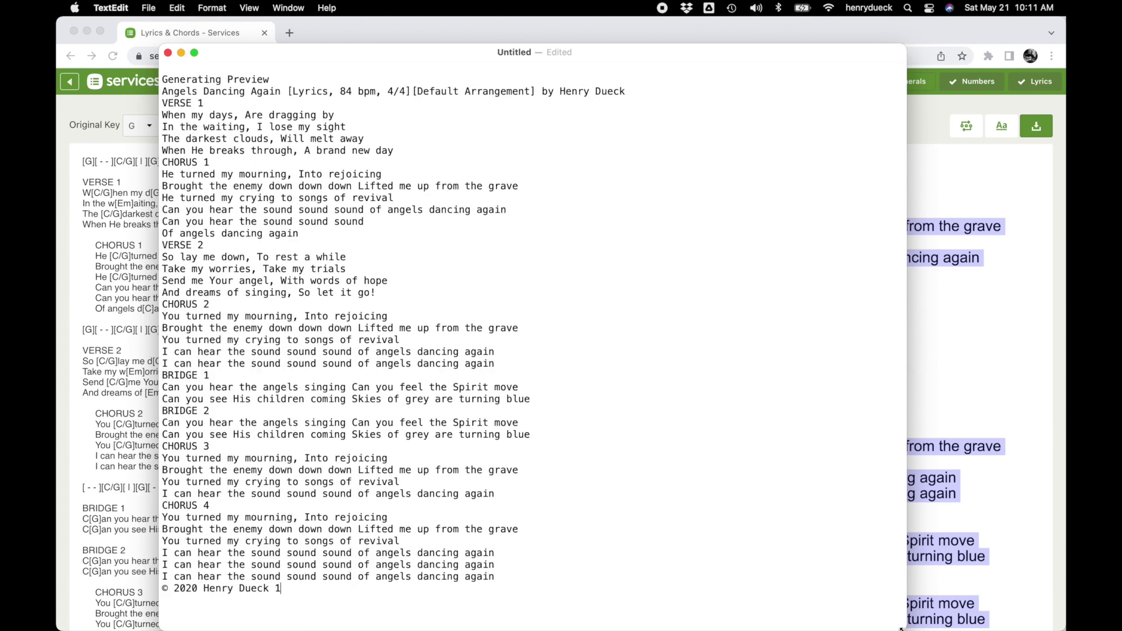
key("super+plus")
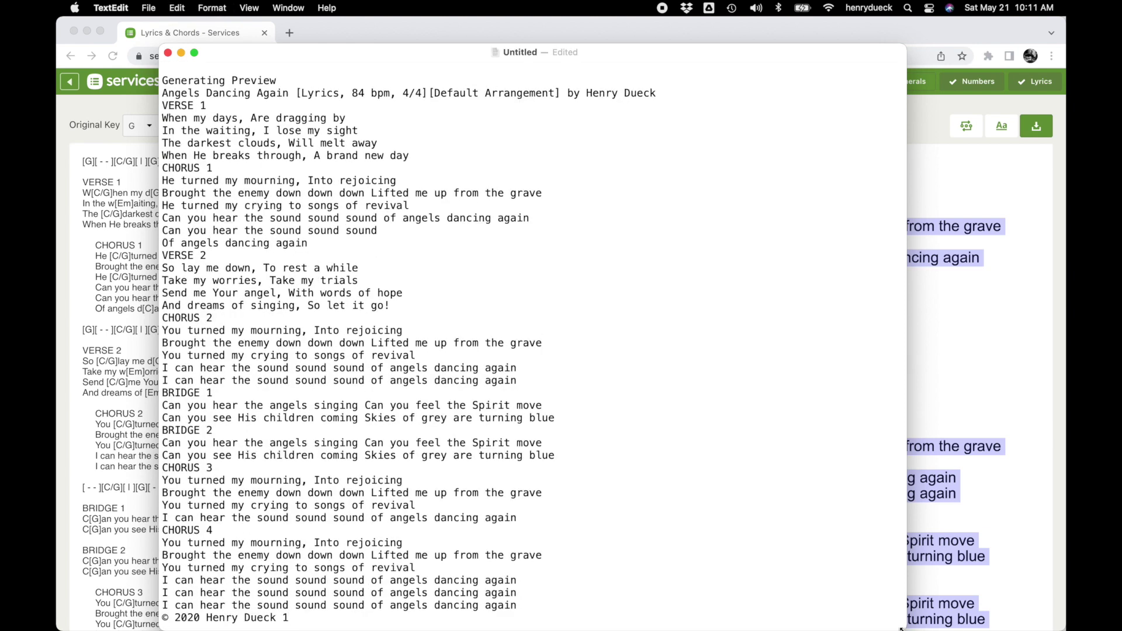
scroll(364, 455, "down", 1)
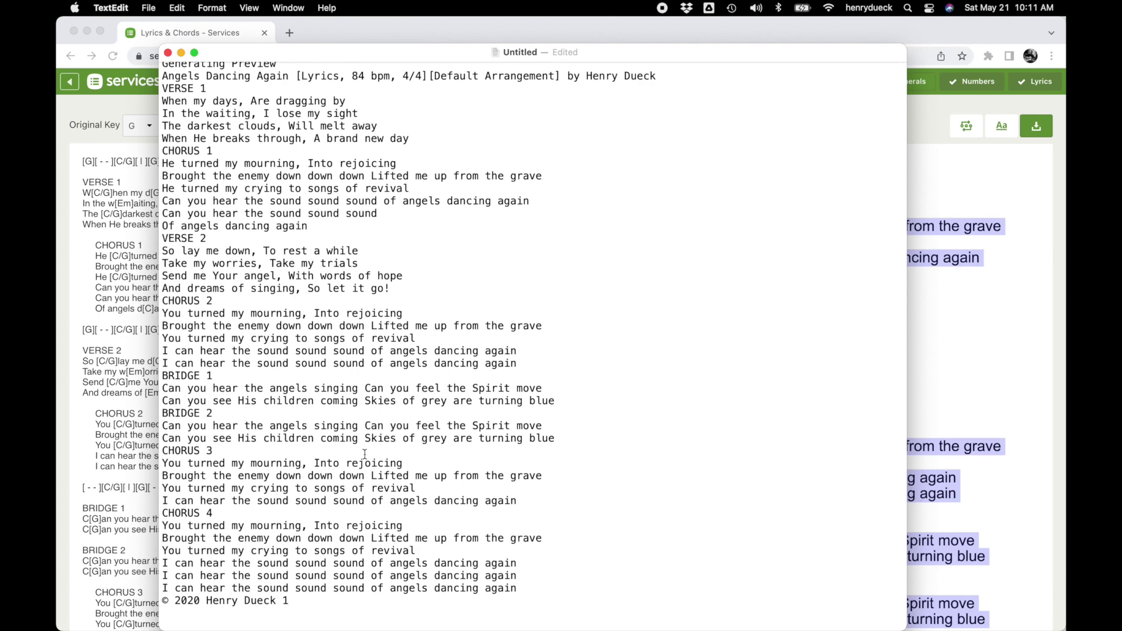
scroll(365, 455, "up", 3)
scroll(365, 455, "down", 2)
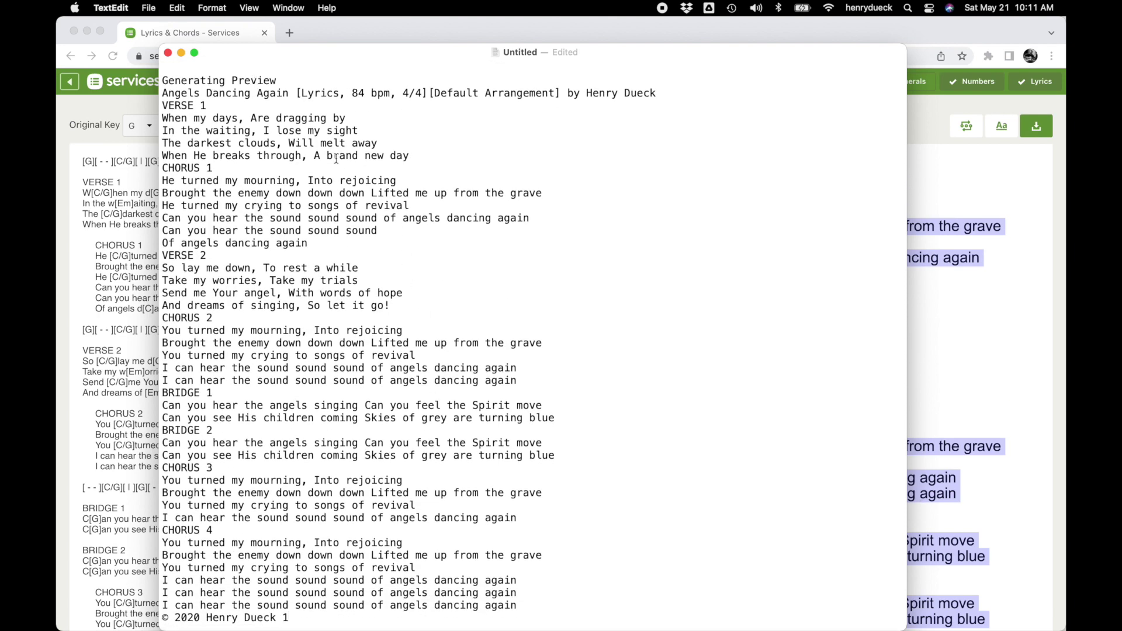
Step: Delete the heading lines above the first lyric, including the VERSE 1 label and the blank line
left_click_drag(216, 106, 130, 57)
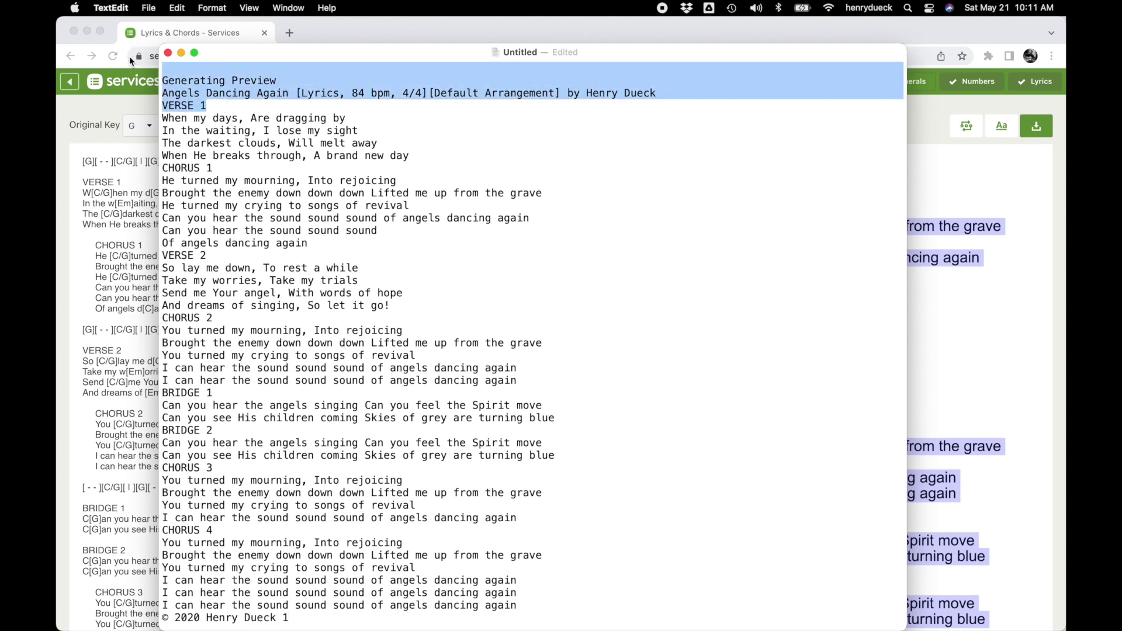
key("BackSpace")
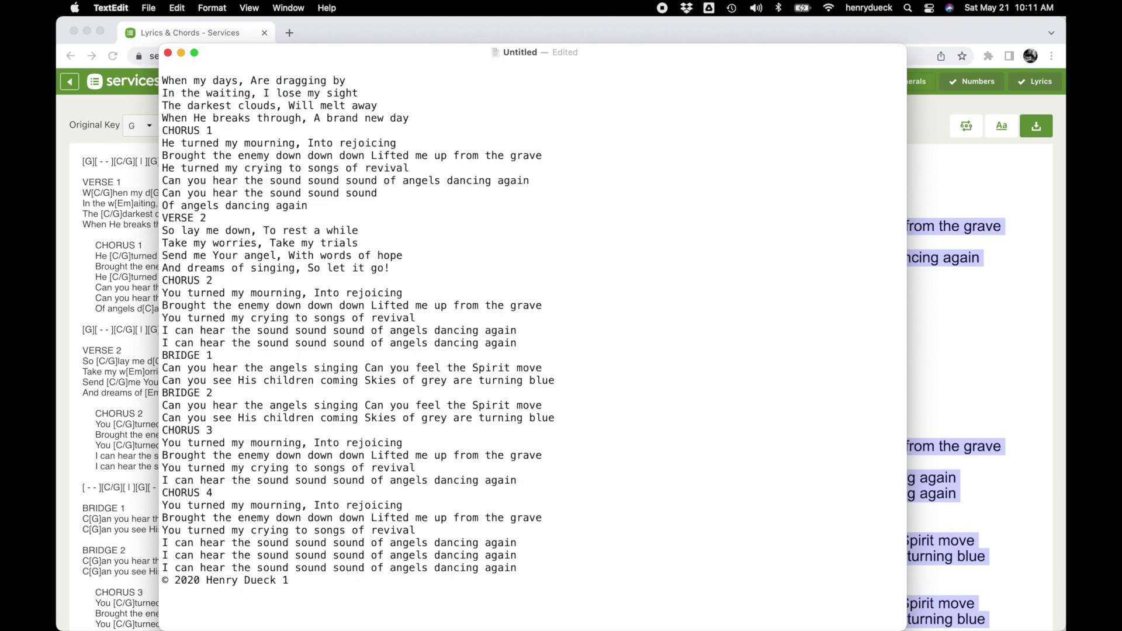
key("Delete")
Step: Remove the CHORUS 1 and VERSE 2 label lines completely, without leaving blank lines
left_click_drag(225, 120, 153, 121)
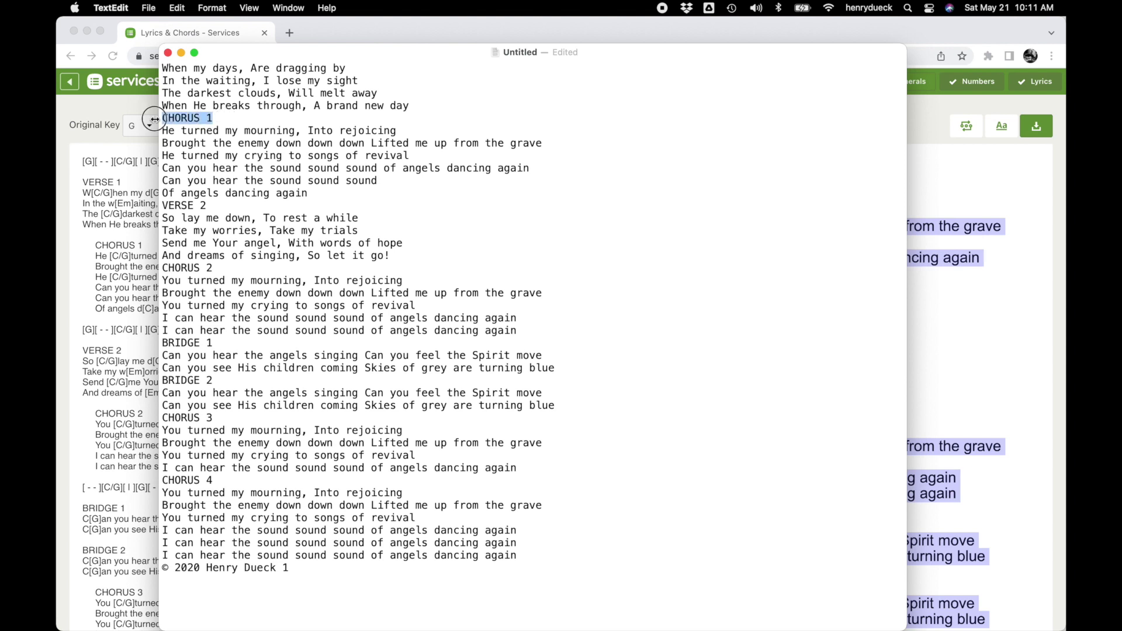
key("BackSpace")
key("BackSpace")
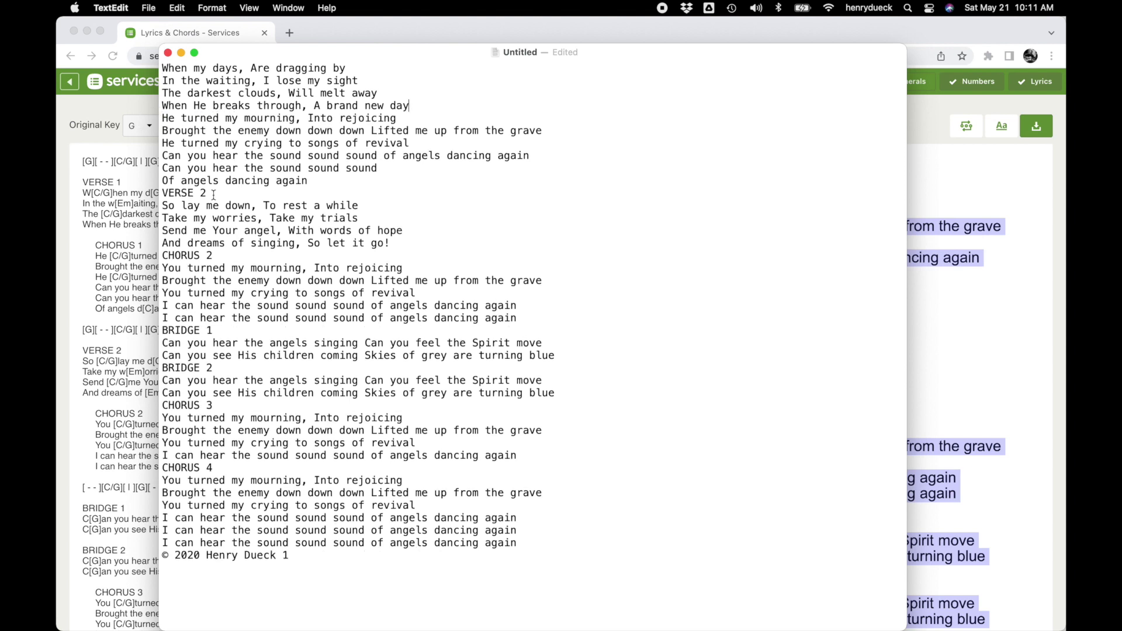
left_click_drag(214, 193, 149, 194)
key("BackSpace")
key("BackSpace")
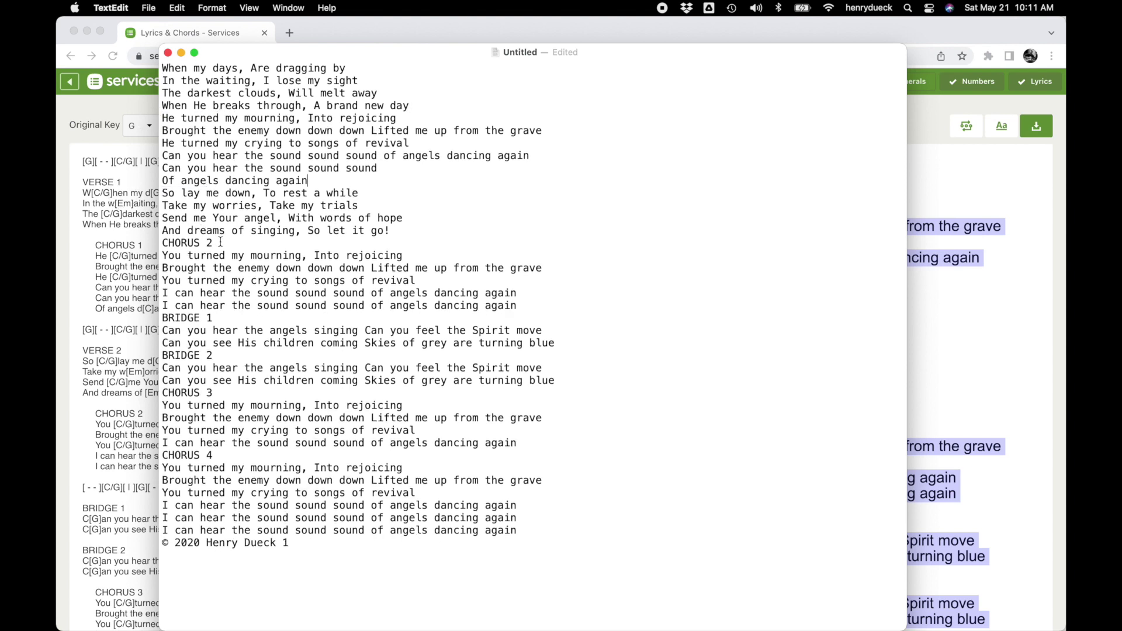
Step: Clear the CHORUS 2, BRIDGE 1 and BRIDGE 2 labels, leaving an empty line in place of each
left_click_drag(215, 244, 151, 245)
key("BackSpace")
left_click_drag(219, 319, 123, 321)
key("BackSpace")
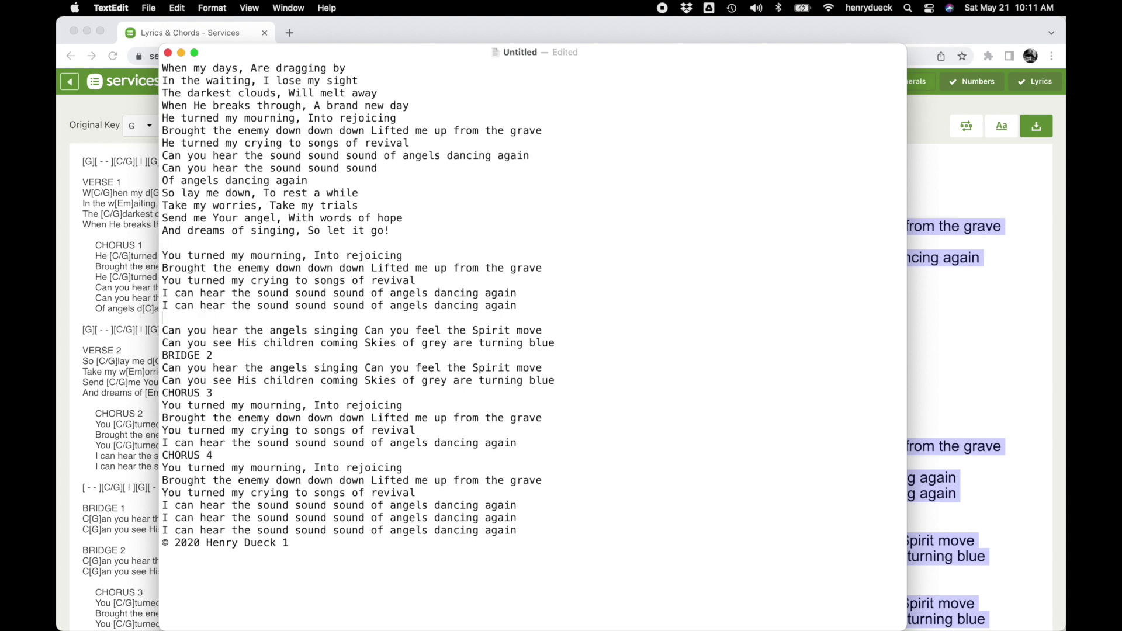
left_click_drag(228, 357, 125, 357)
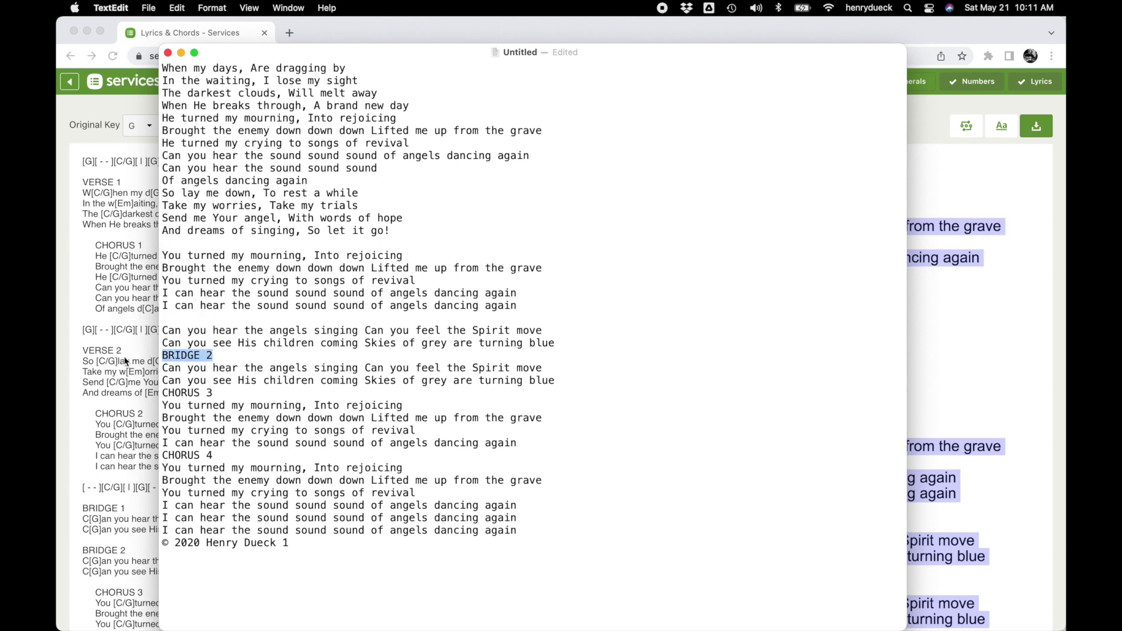
key("BackSpace")
Step: Clear the CHORUS 3 and CHORUS 4 labels, leaving empty lines, and delete the copyright text at the end
left_click_drag(217, 393, 123, 393)
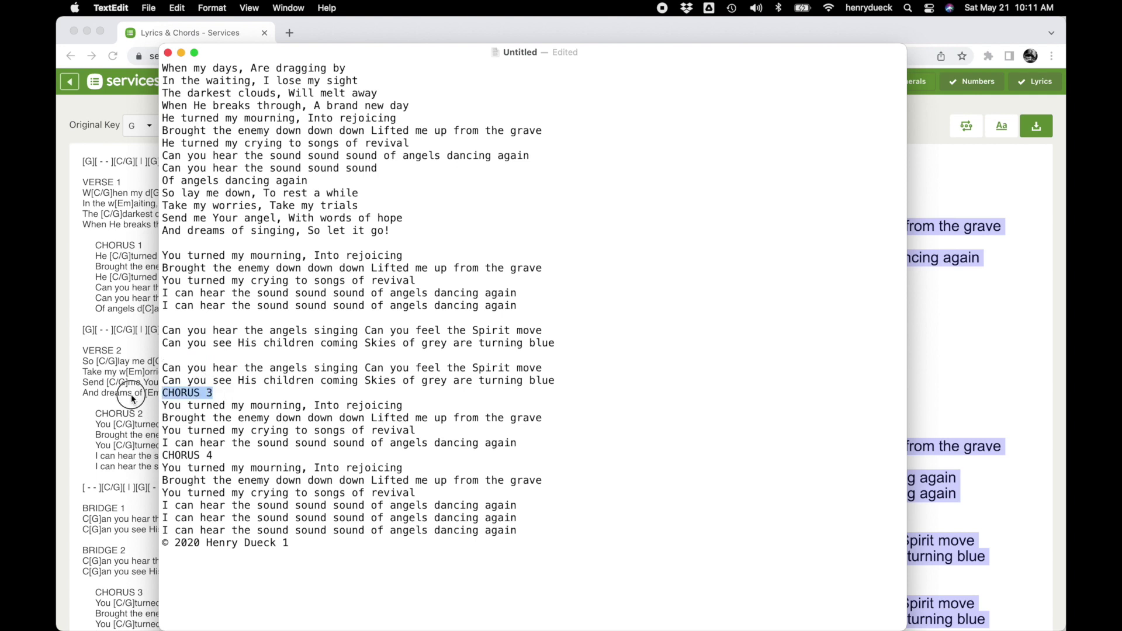
key("BackSpace")
left_click_drag(222, 455, 132, 456)
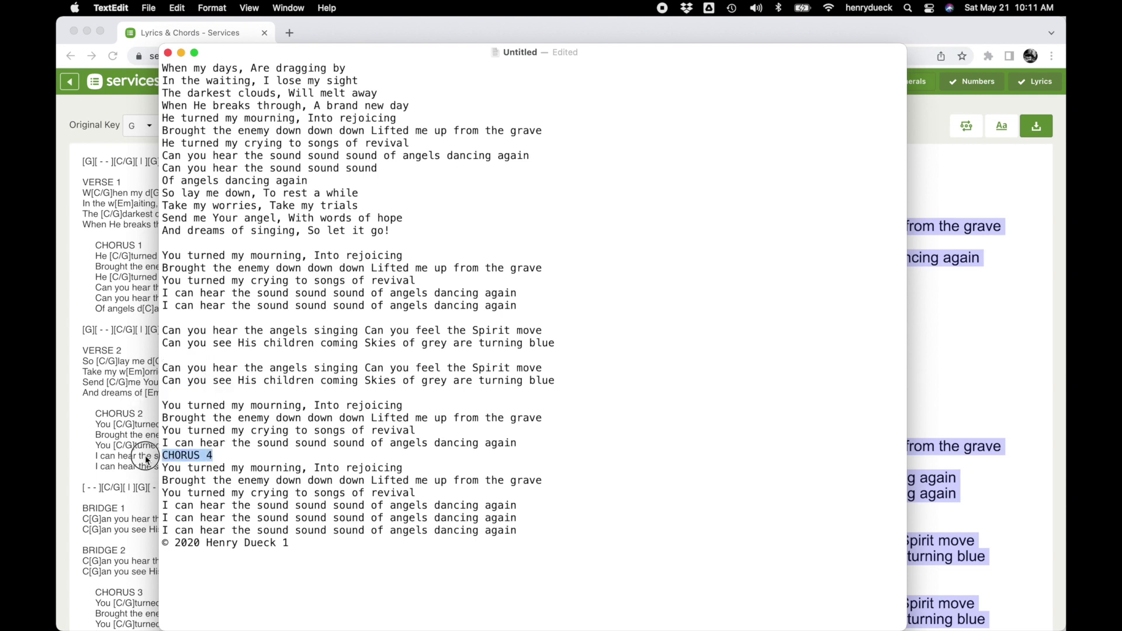
key("BackSpace")
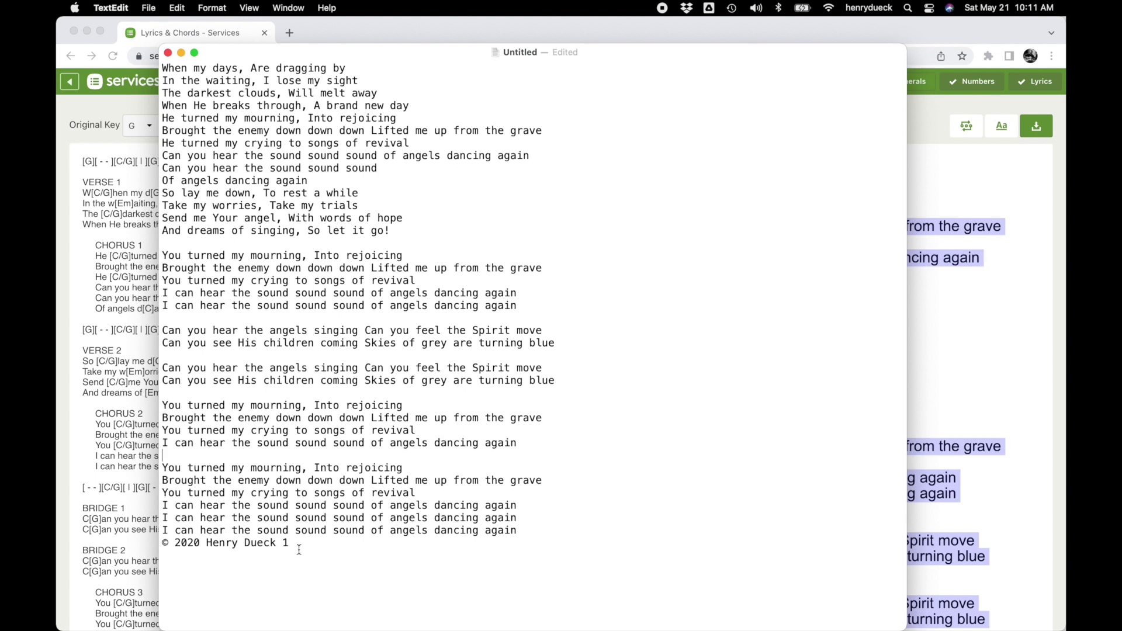
left_click_drag(292, 543, 149, 550)
key("BackSpace")
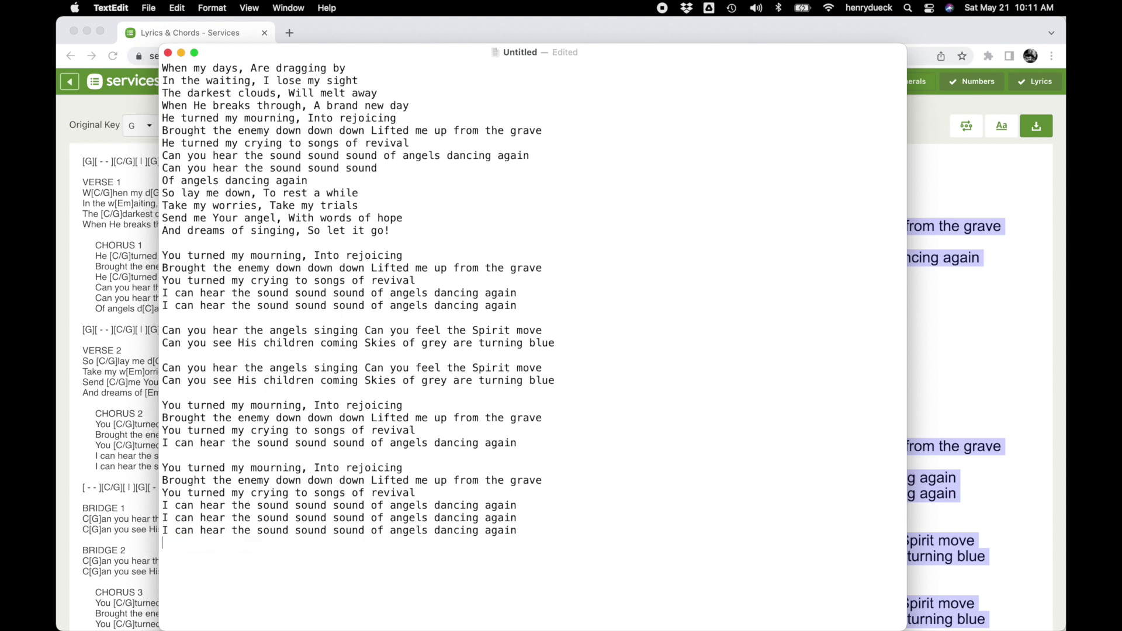
Step: Join the first two lyric lines into one with a colon between "dragging by" and "In the waiting"
scroll(305, 202, "up", 3)
type(":")
key("Delete")
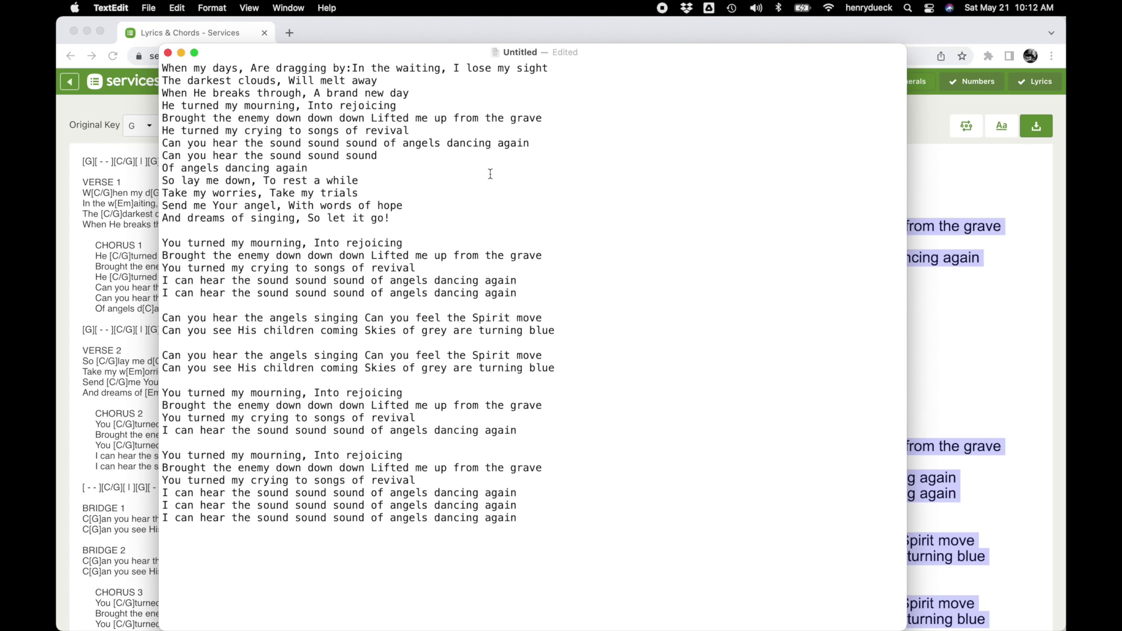
Step: Find every comma in the lyrics and replace them all with nothing
key("super+f")
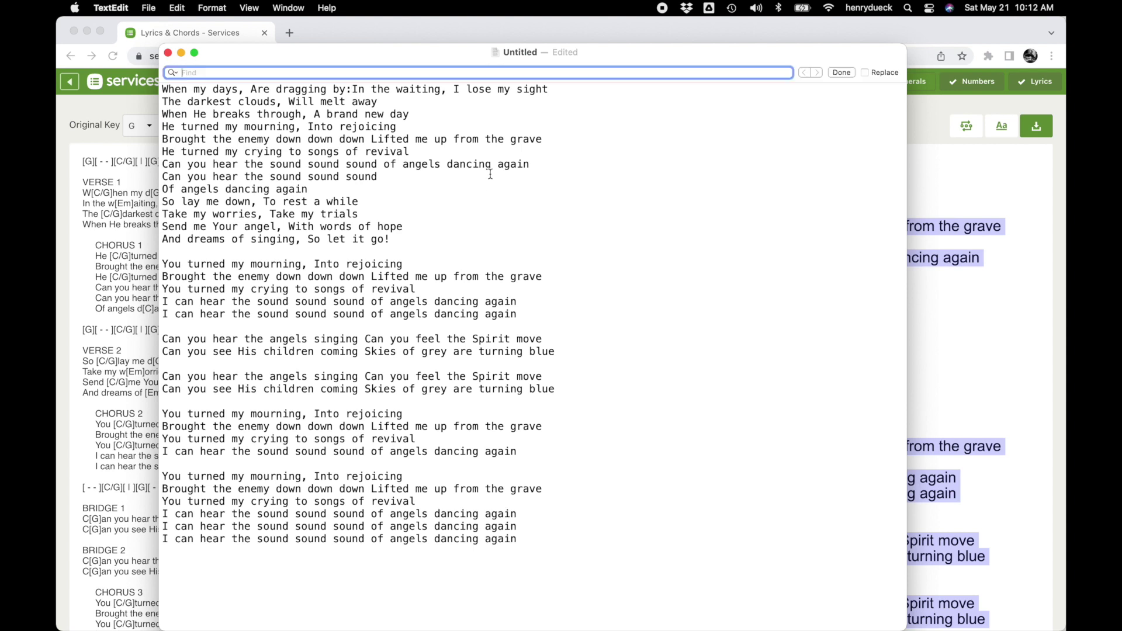
left_click(865, 72)
type(",")
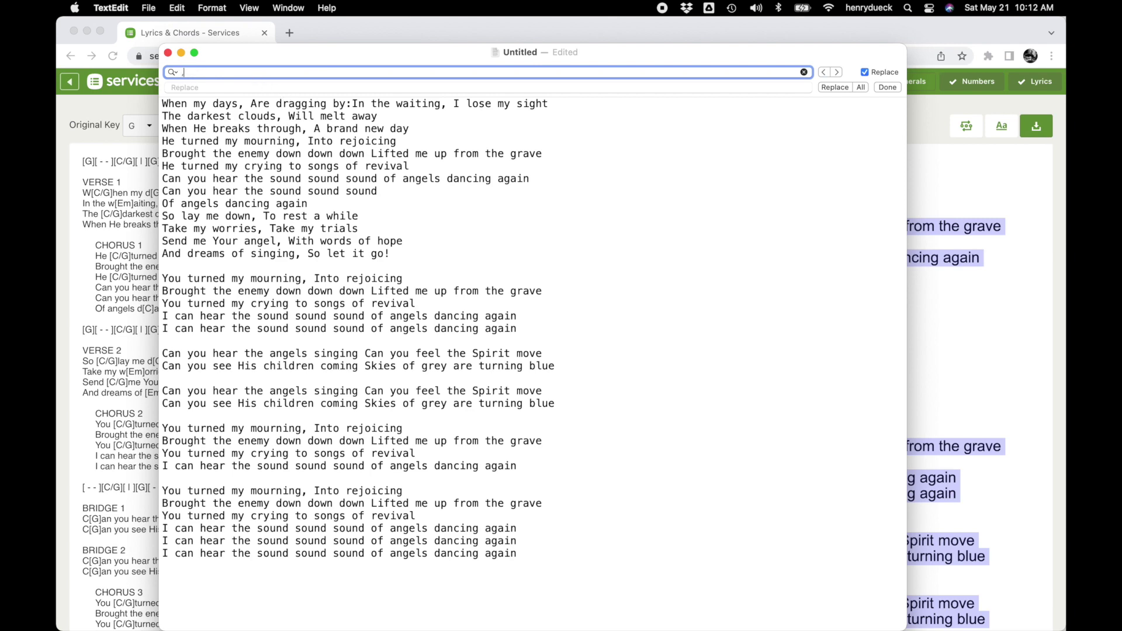
left_click(242, 87)
left_click(242, 86)
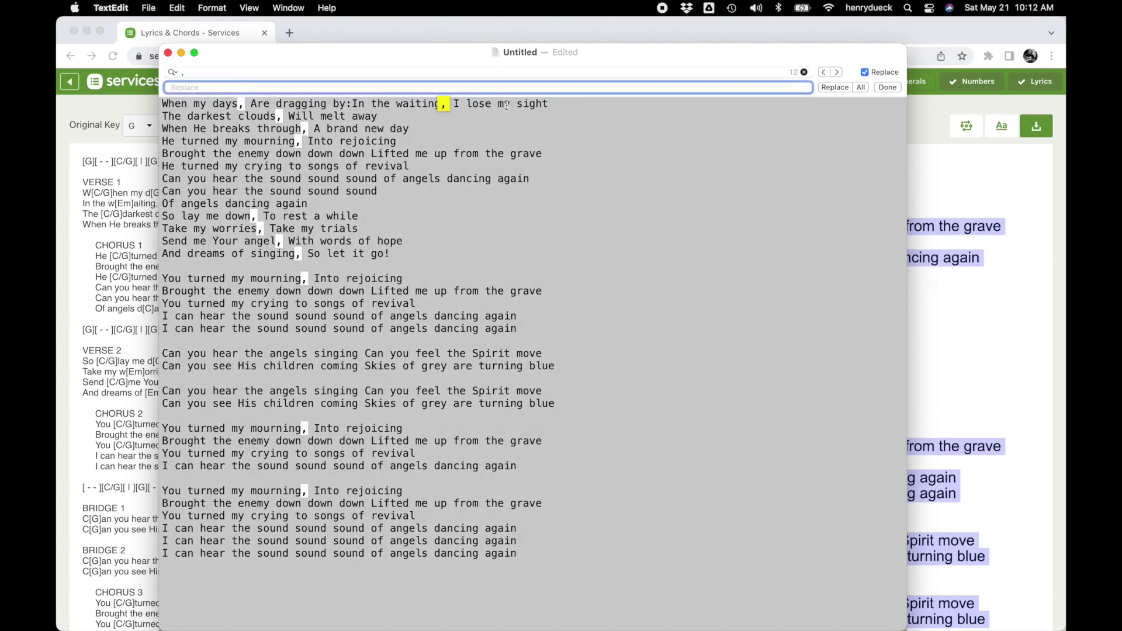
left_click(862, 87)
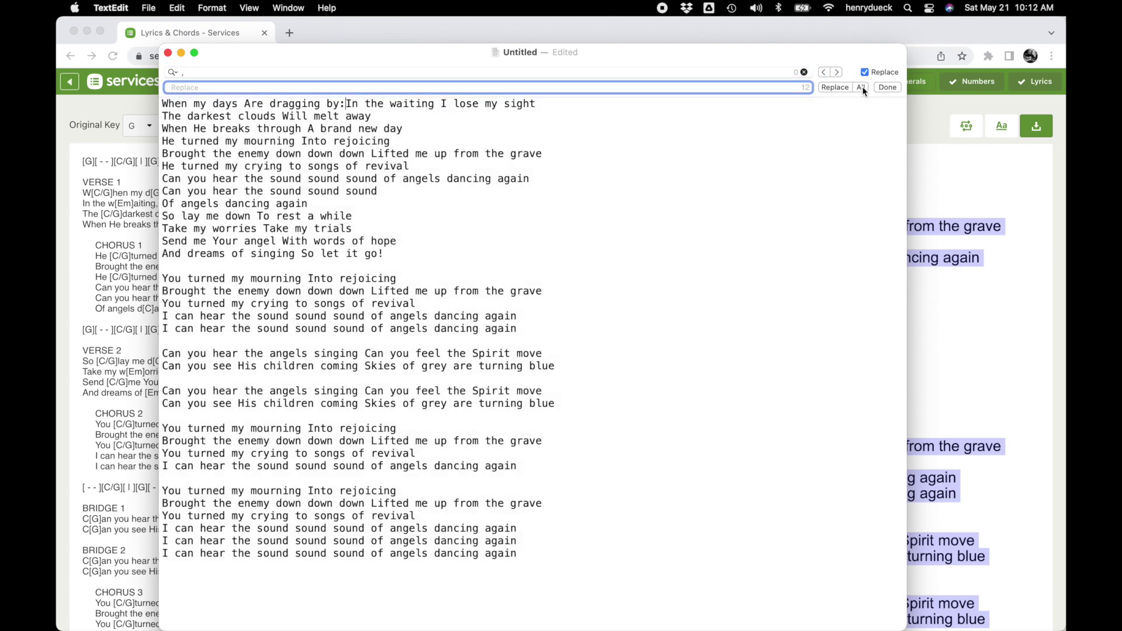
left_click(467, 248)
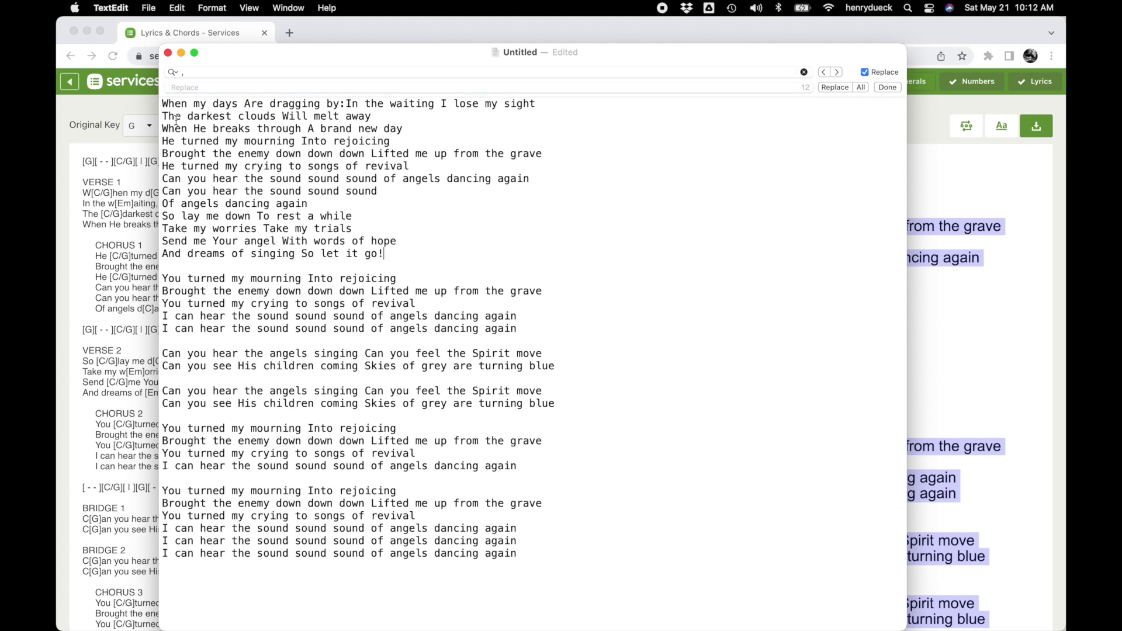
Step: Join "To rest a while" and "Take my worries" with a colon, and insert a blank line after "A brand new day"
left_click(380, 114)
left_click(370, 216)
type(":")
key("Delete")
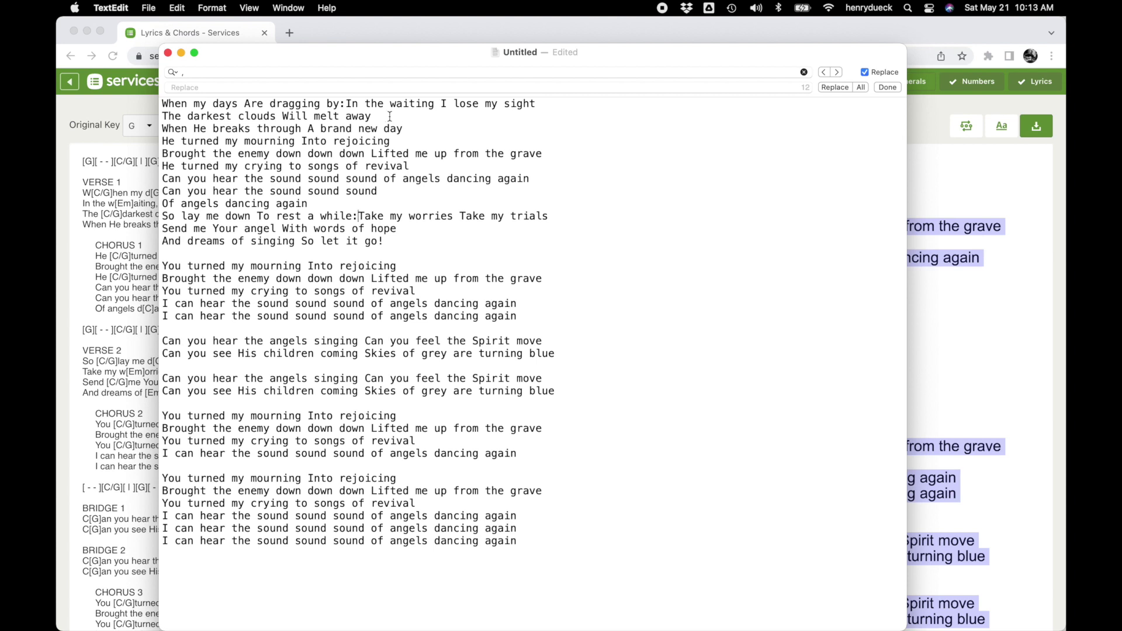
left_click(415, 129)
key("Return")
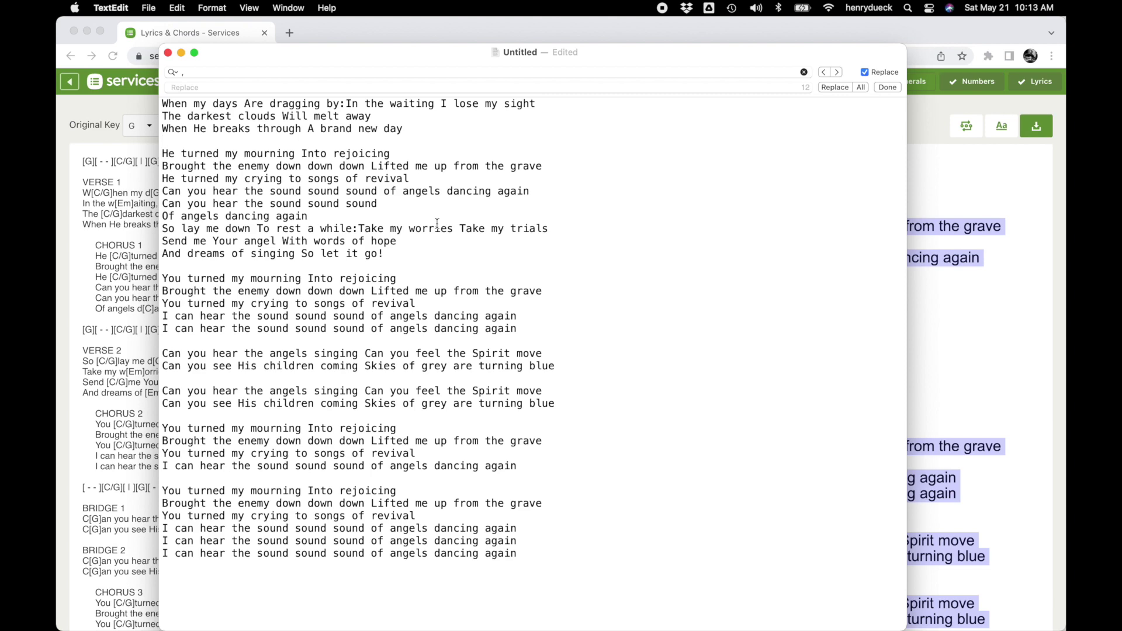
Step: Select and copy all the edited lyrics and switch to the Untitled 4 presentation in Keynote
key("super+a")
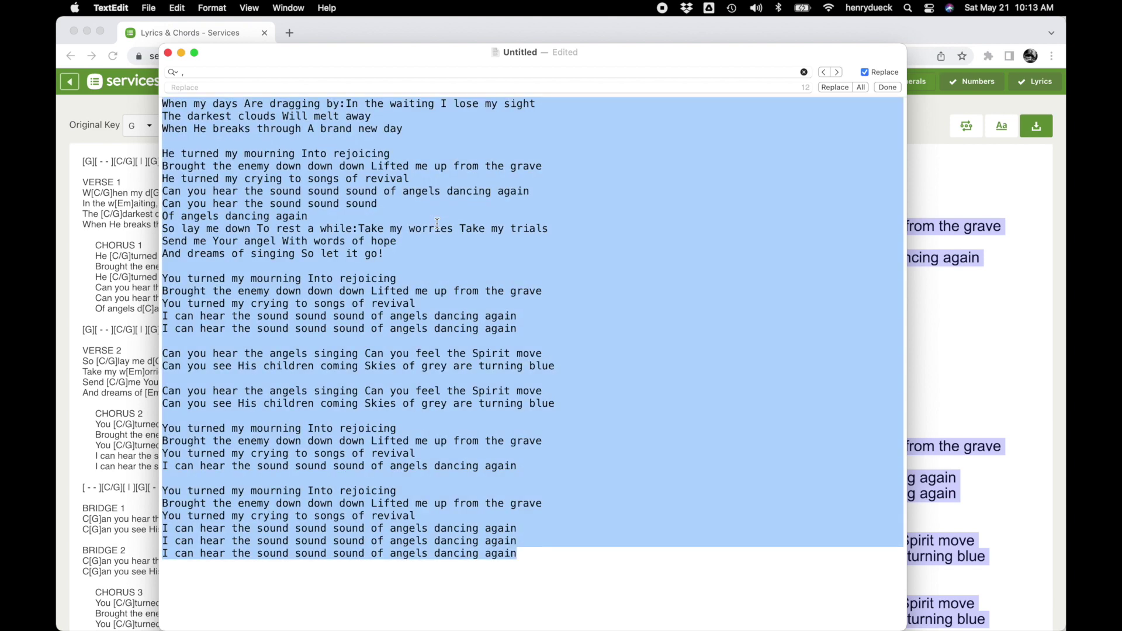
key("super+Tab")
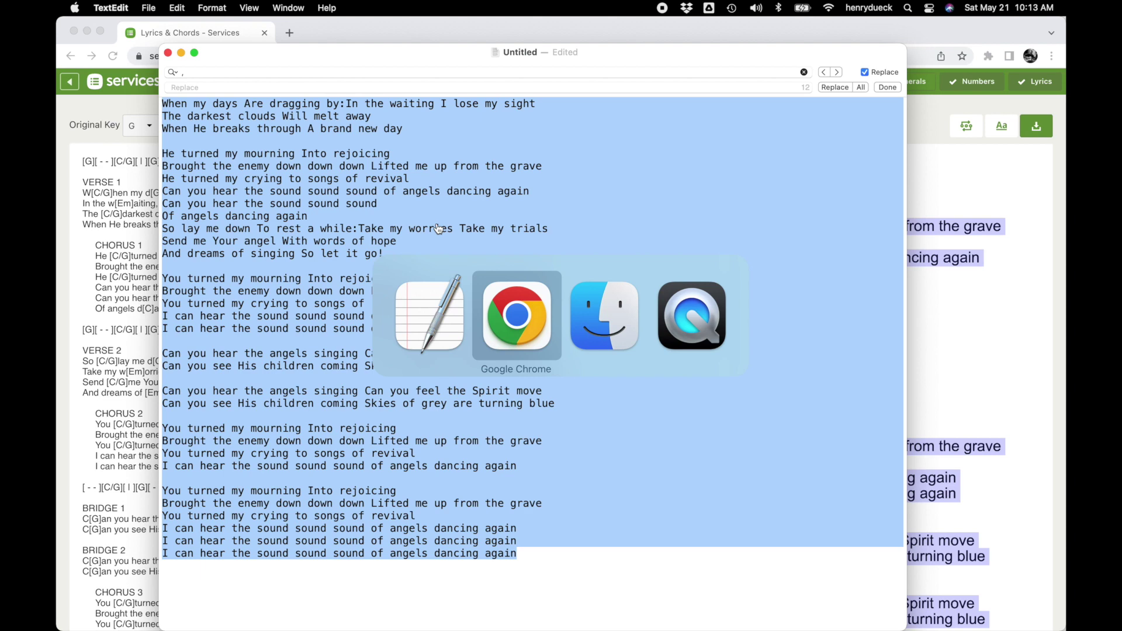
key("super+Tab")
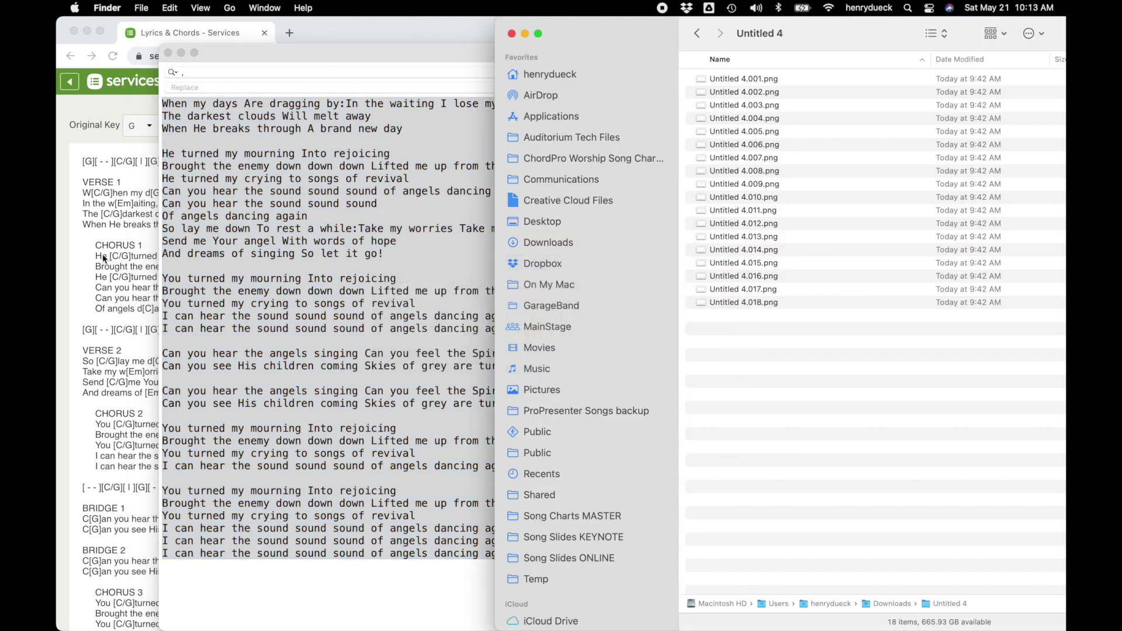
left_click(69, 253)
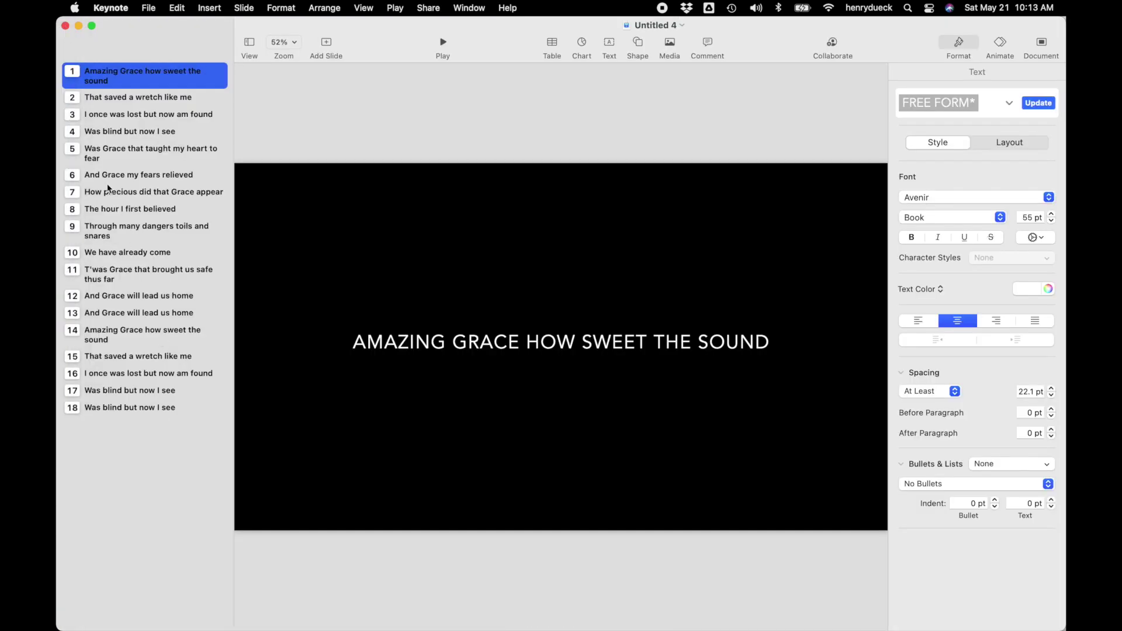
Step: Delete all the Amazing Grace slides from the outline and paste the copied lyrics in their place
left_click(74, 101)
key("super+a")
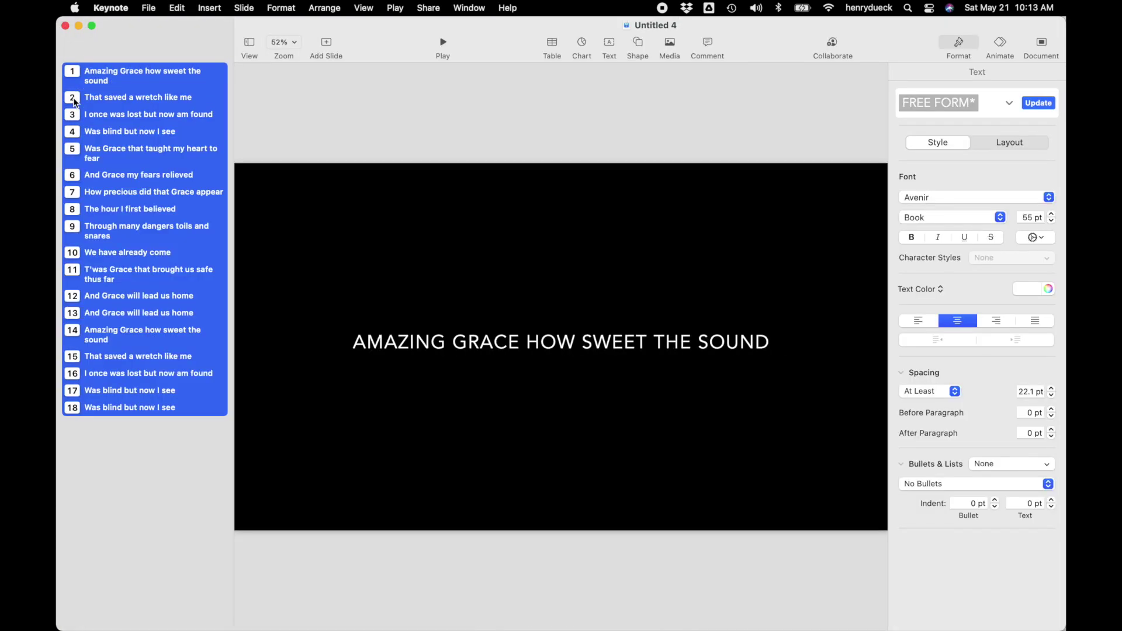
key("Delete")
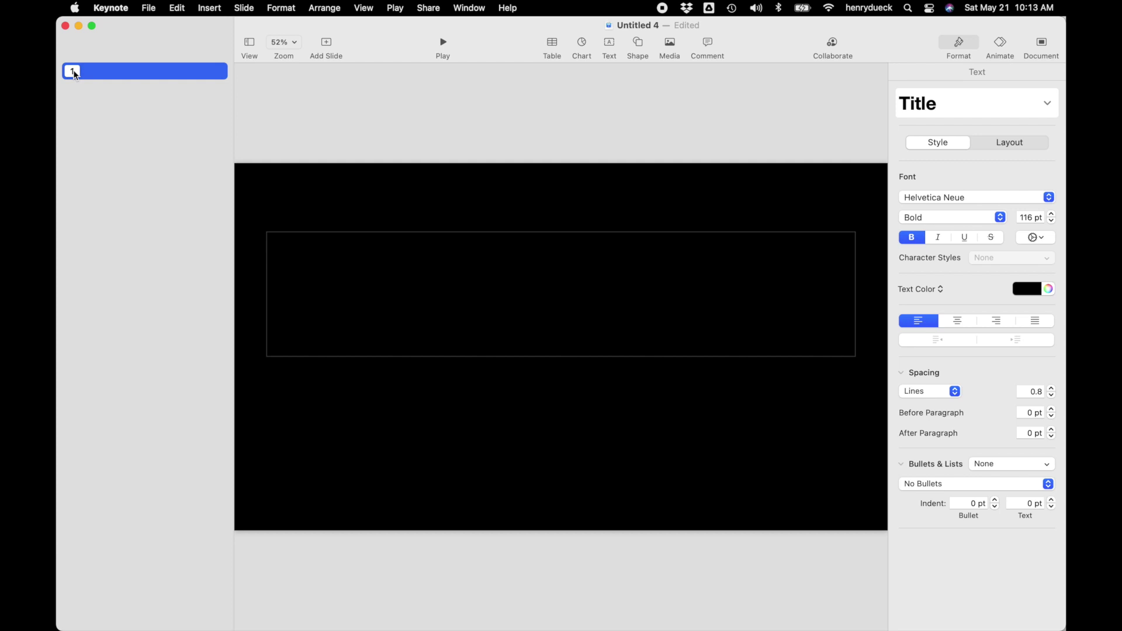
key("super+v")
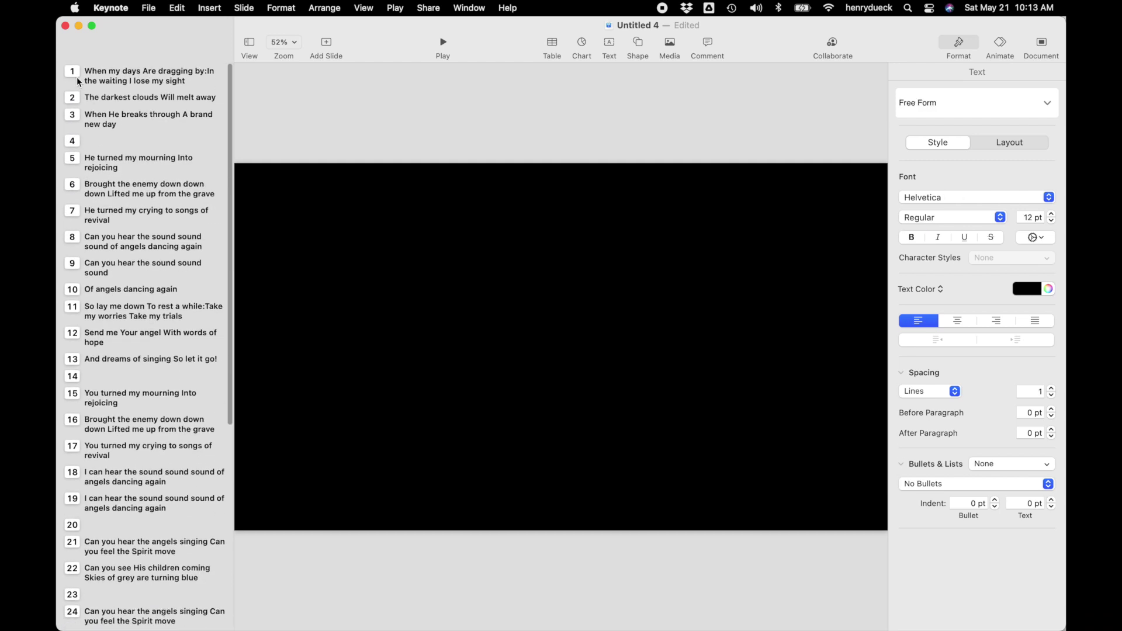
Step: Select all the lyric slides in the outline and set their text to 55 pt in white
left_click(75, 75)
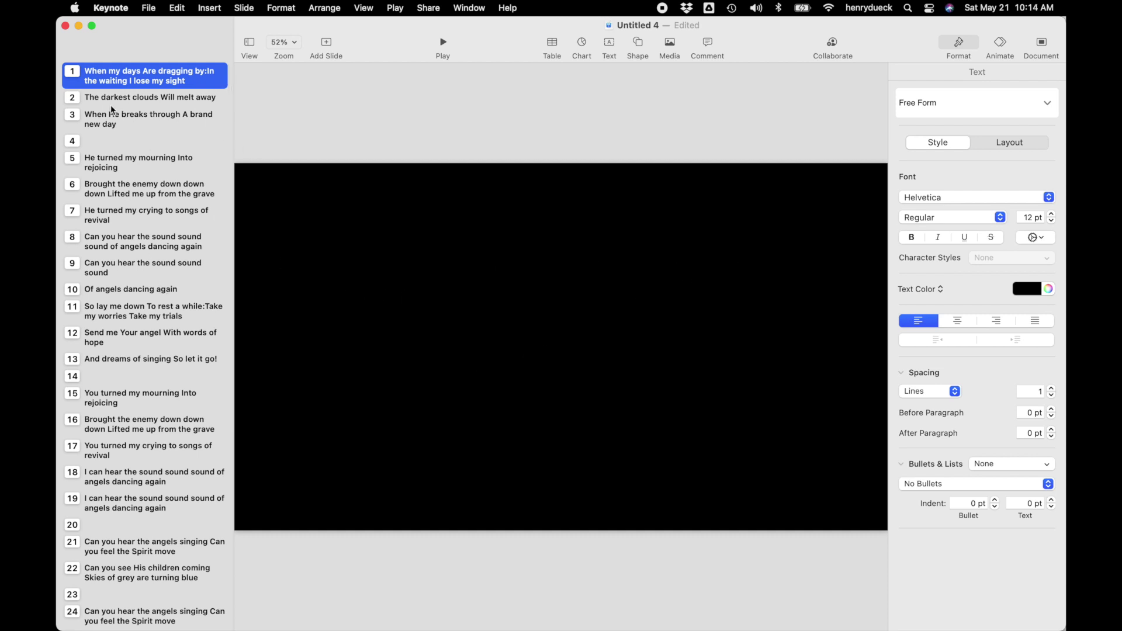
left_click(71, 99)
left_click(76, 121)
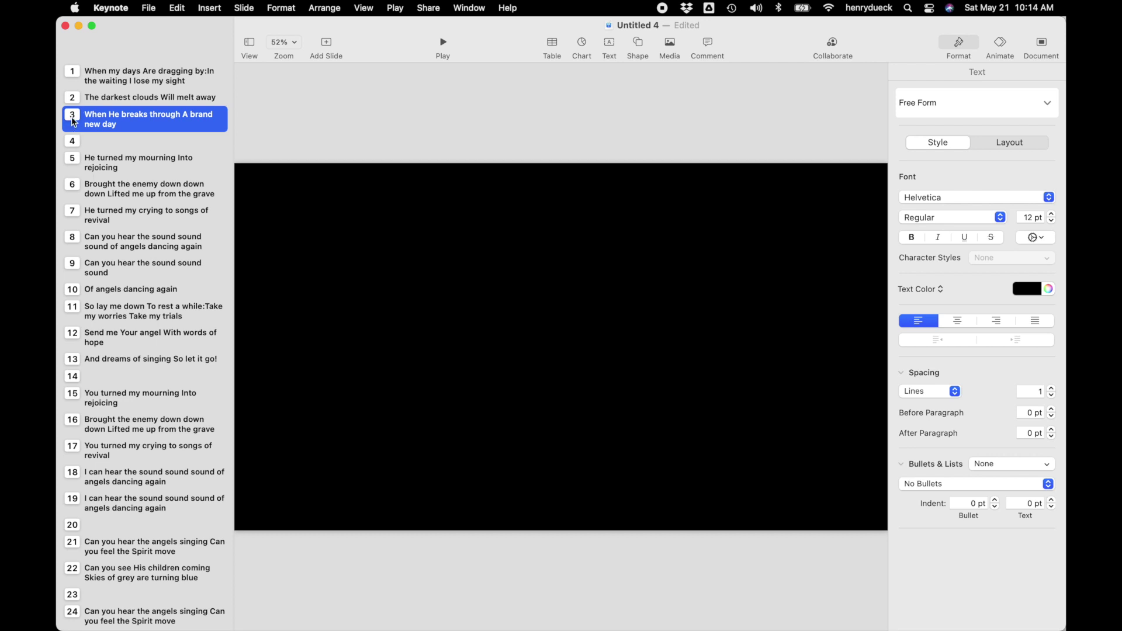
key("super+a")
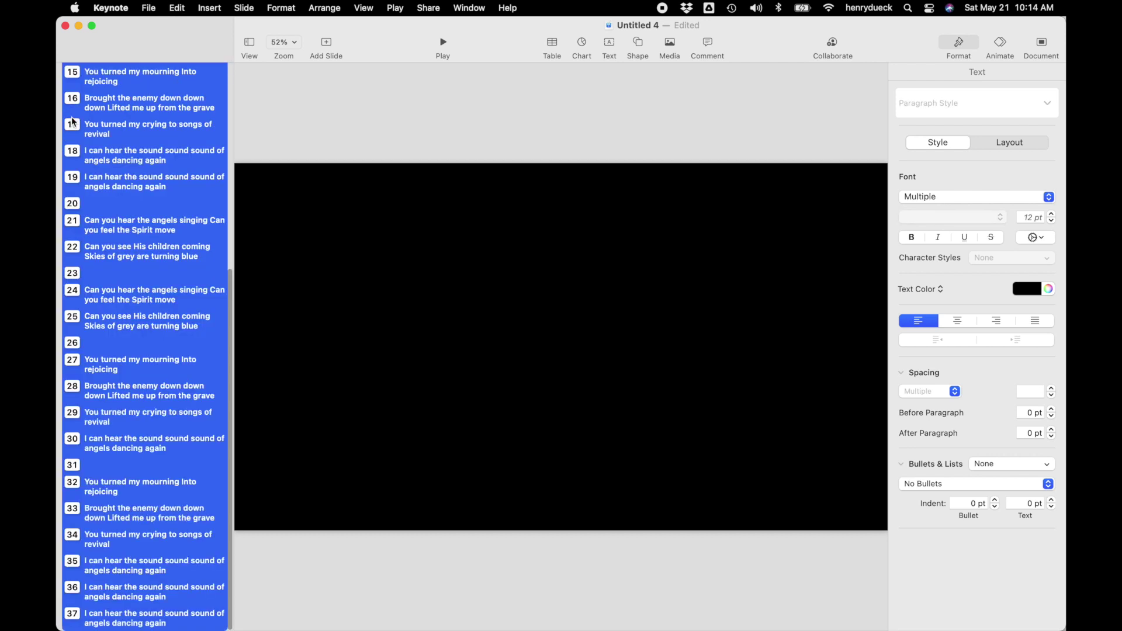
left_click(1030, 219)
type("55")
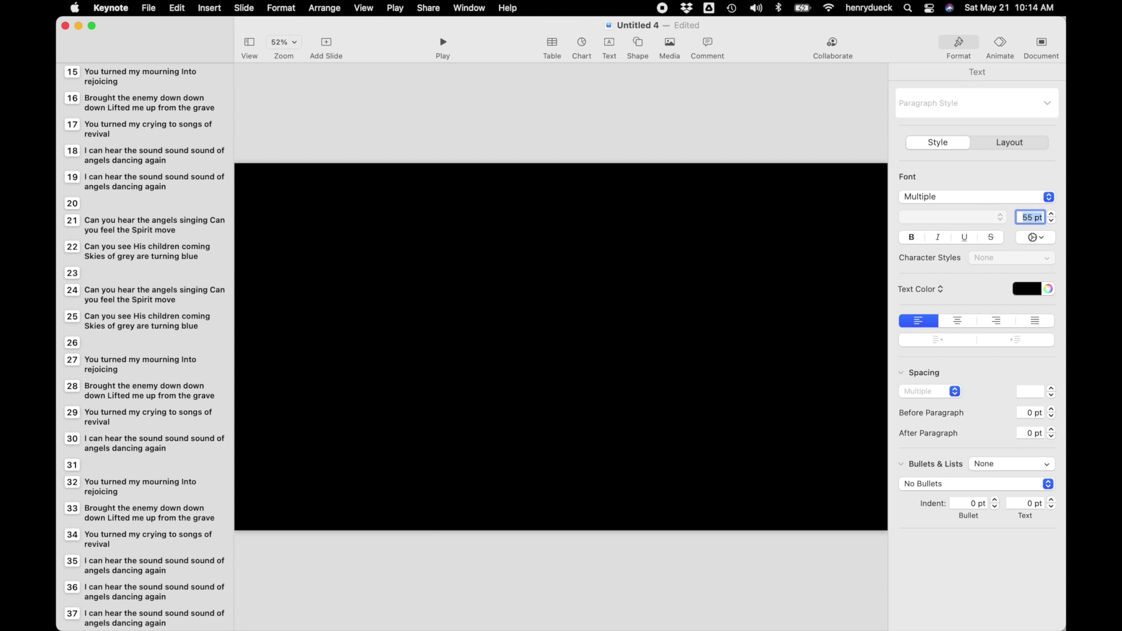
key("Return")
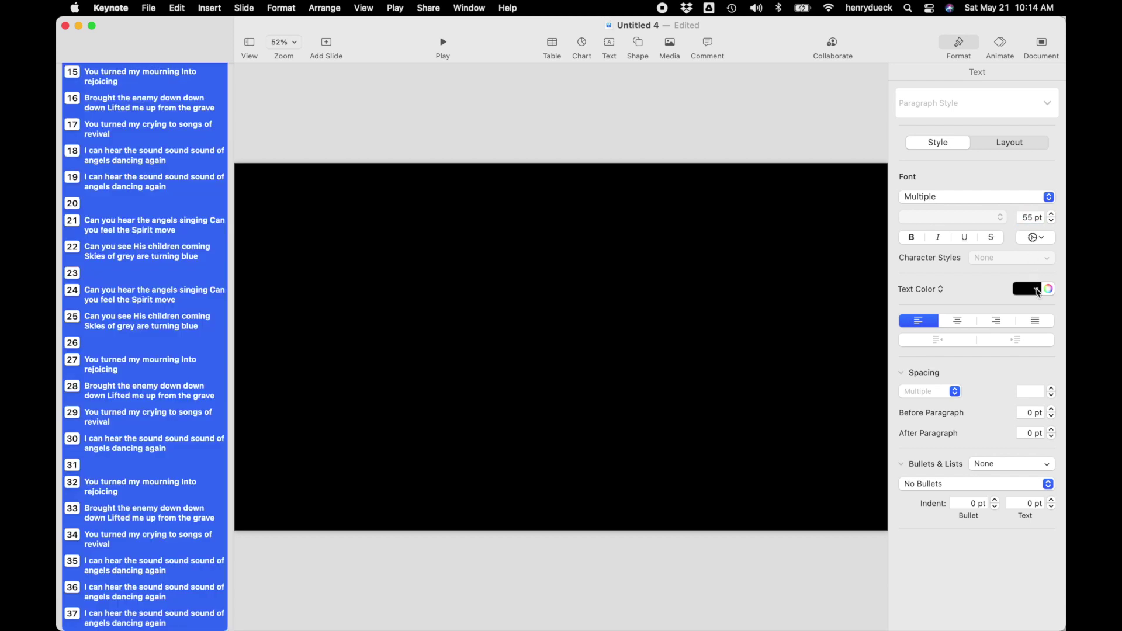
left_click(1037, 288)
left_click(921, 374)
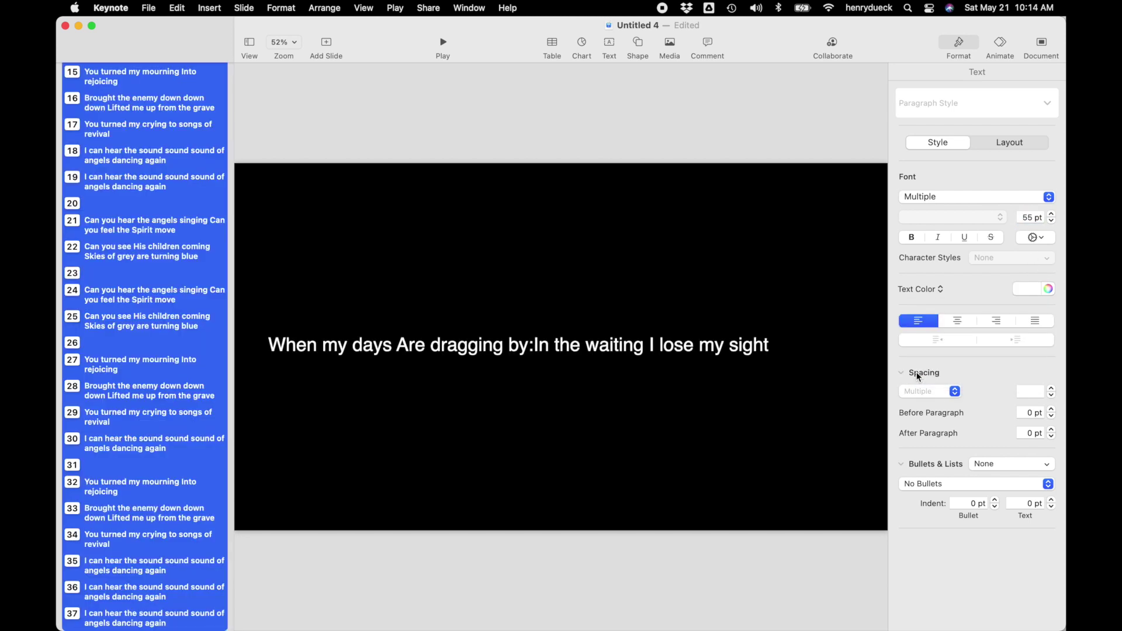
Step: Set the capitalization of all the selected lyrics to All Caps
left_click(1036, 237)
left_click(1002, 352)
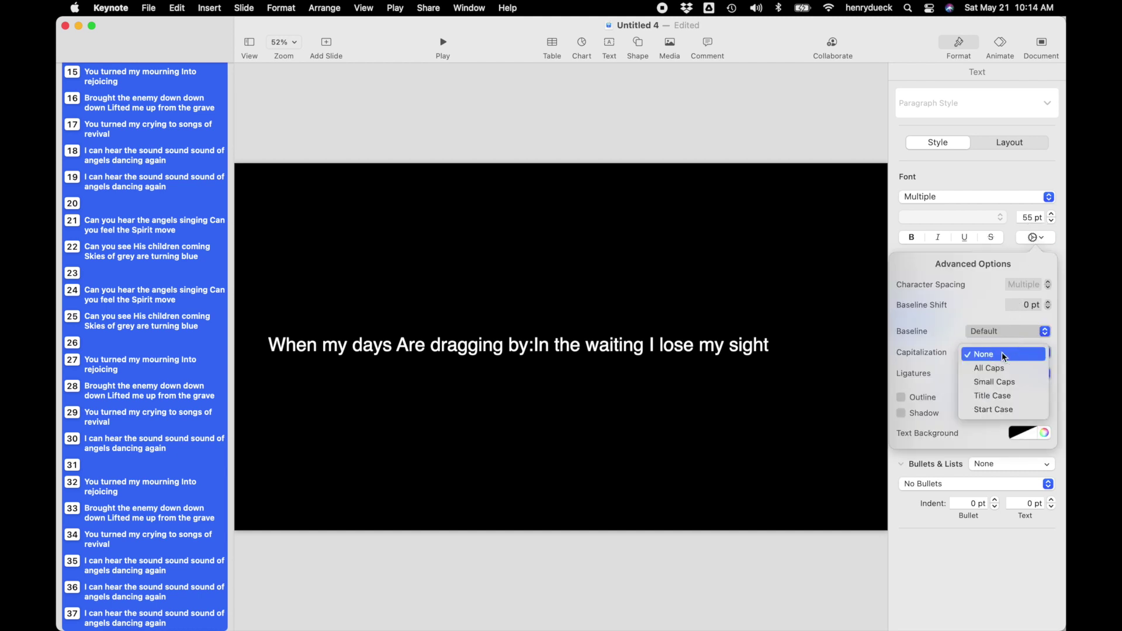
left_click(1002, 368)
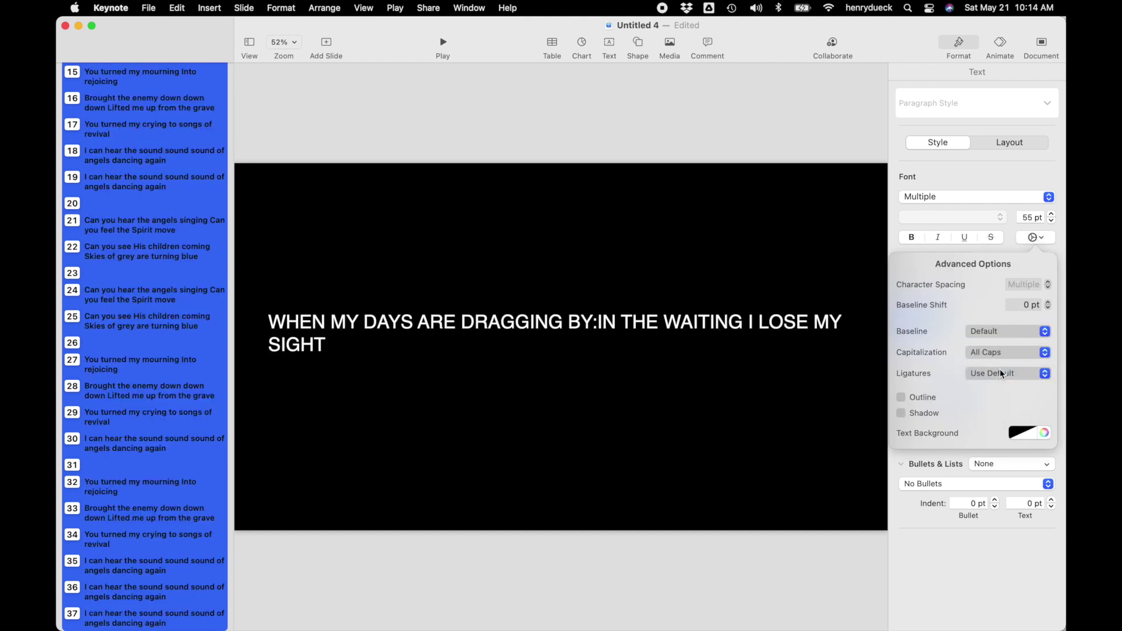
Step: Give the lyrics on all slides a dark gray text background
left_click(1033, 432)
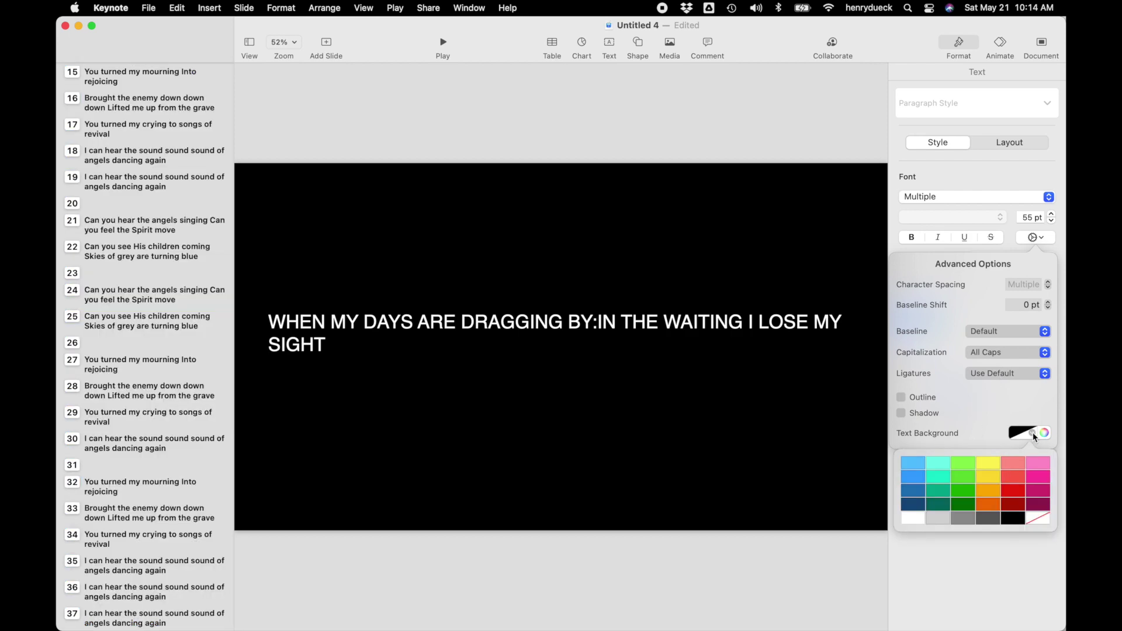
left_click(946, 517)
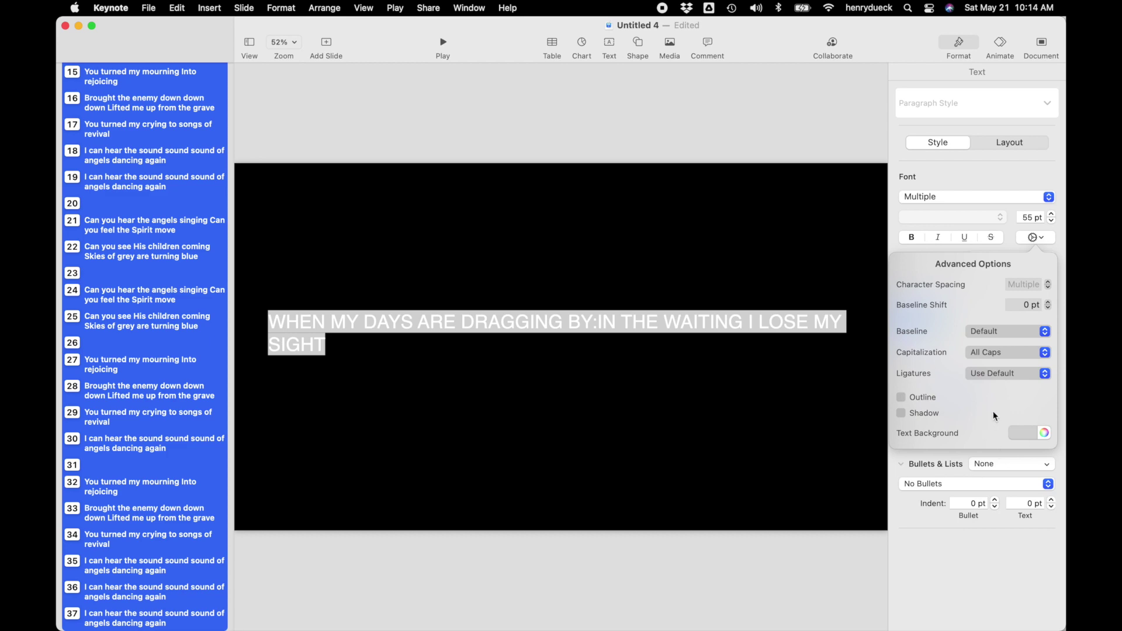
left_click(1033, 433)
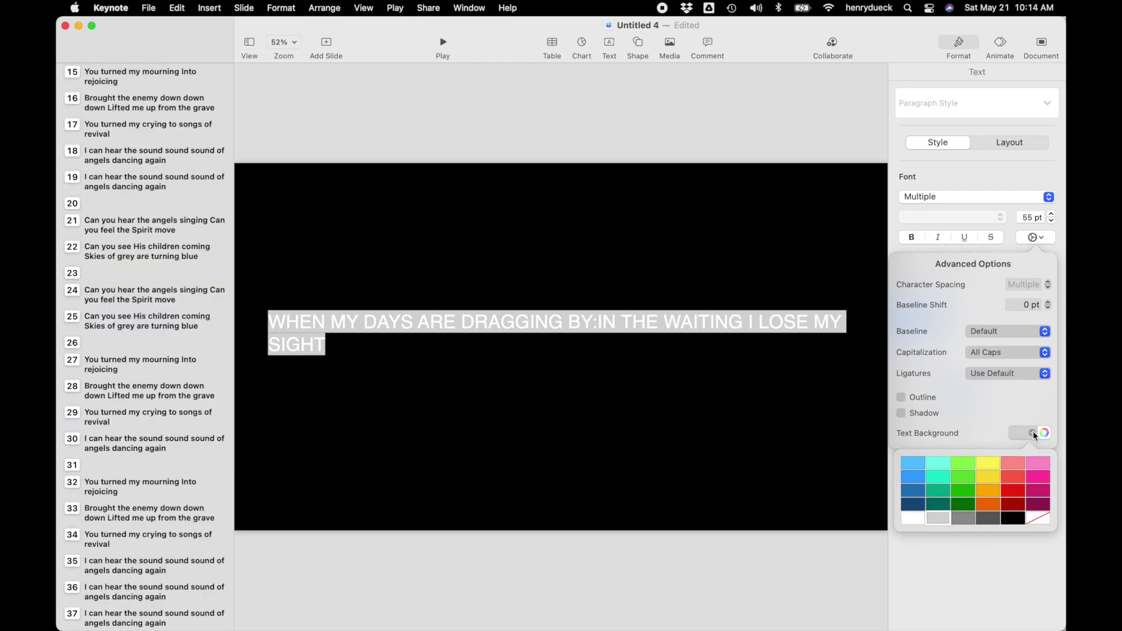
left_click(988, 518)
left_click(961, 582)
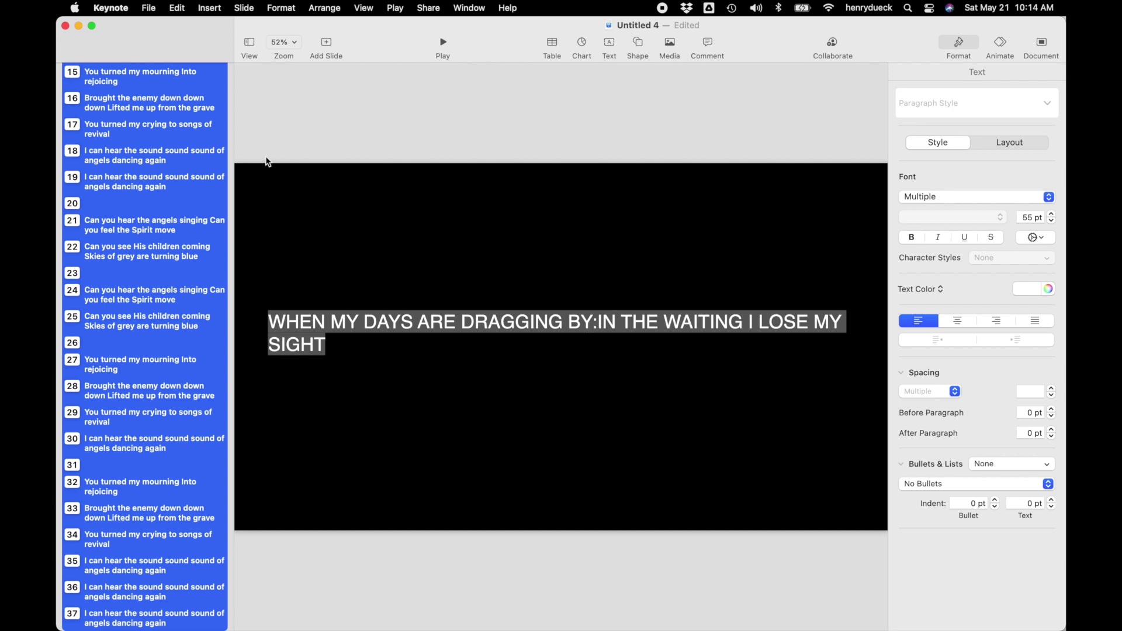
left_click(372, 226)
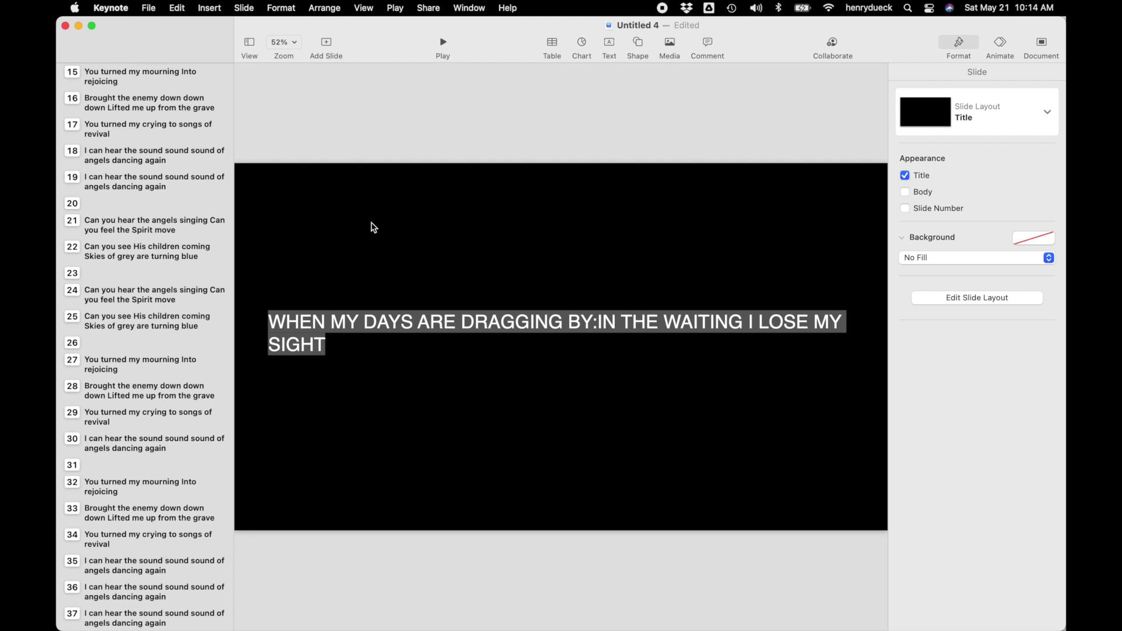
Step: Find every colon in the presentation and replace them all with the line break code \n
key("super+f")
left_click(177, 7)
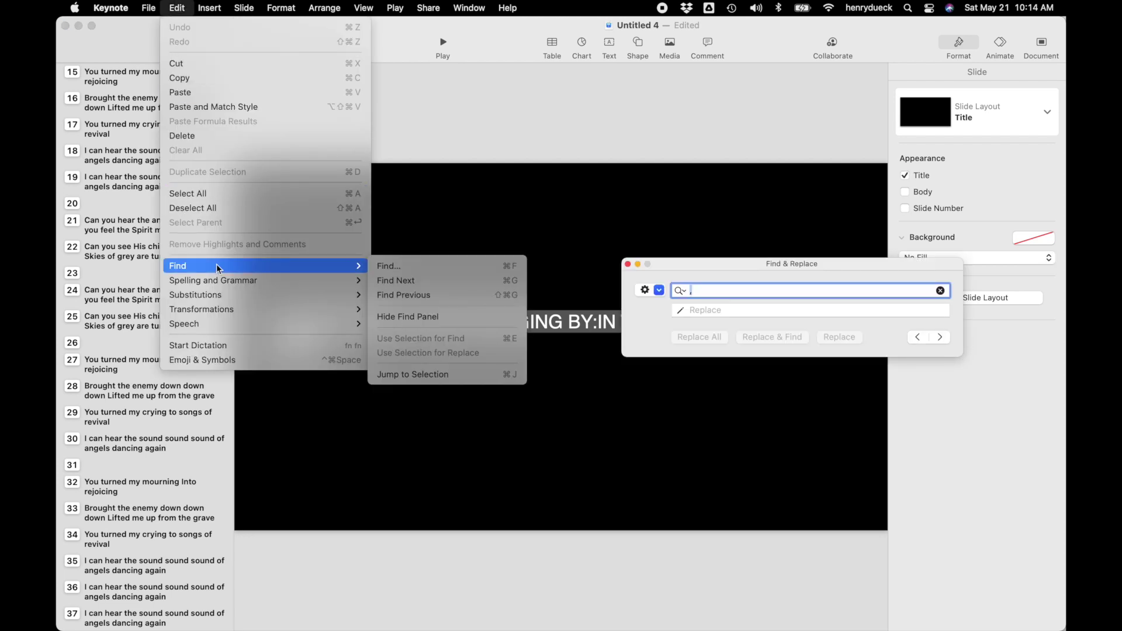
left_click(705, 291)
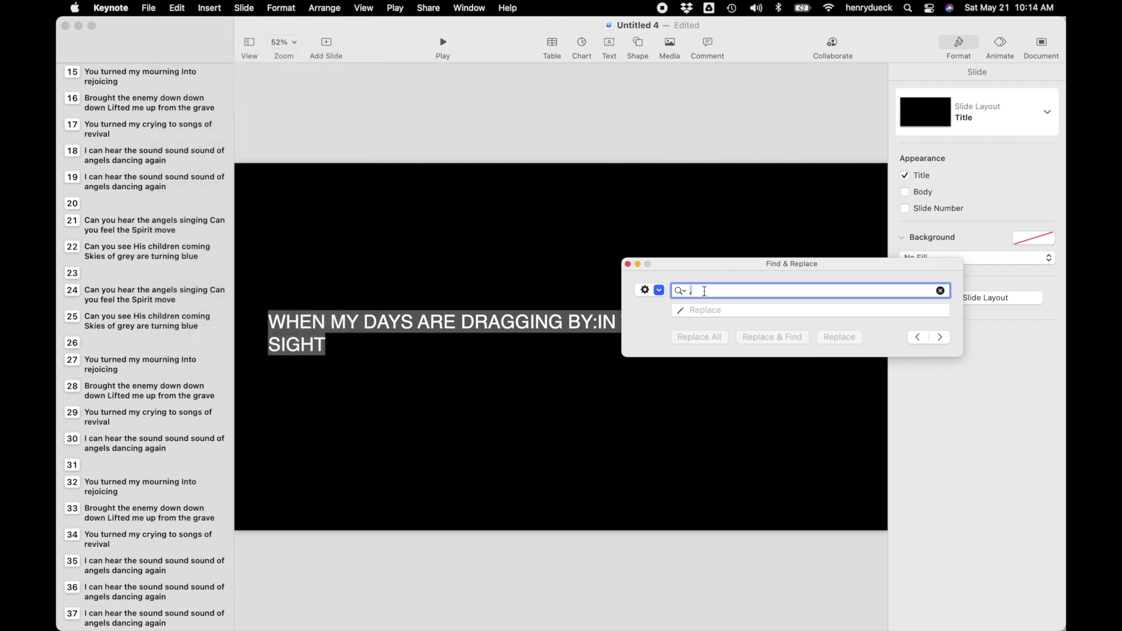
type(":")
left_click(707, 310)
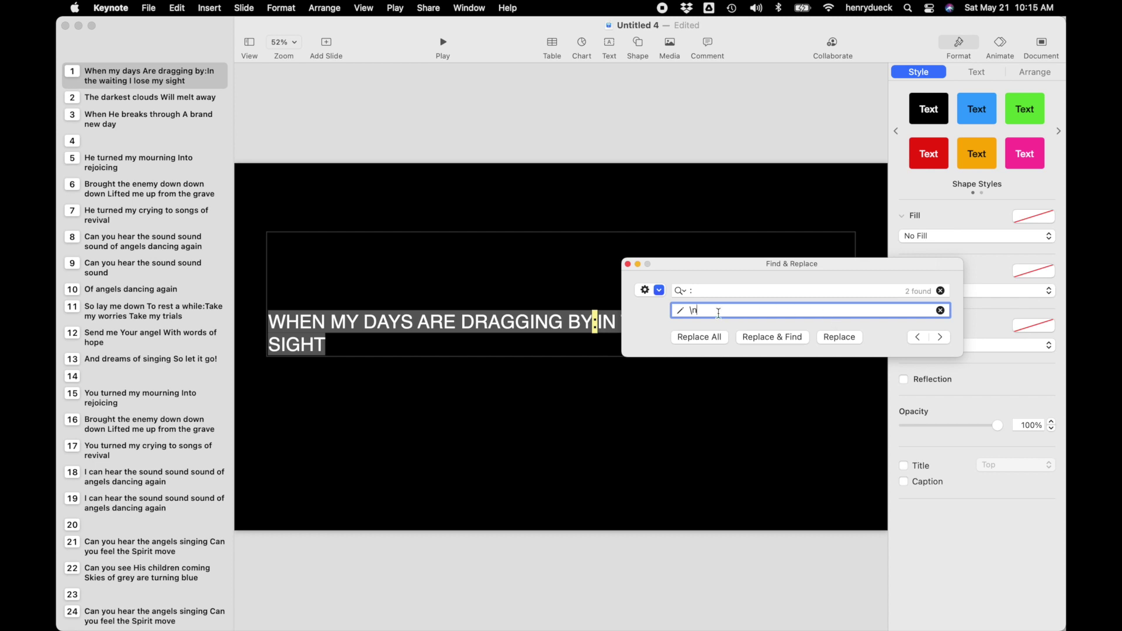
left_click(702, 337)
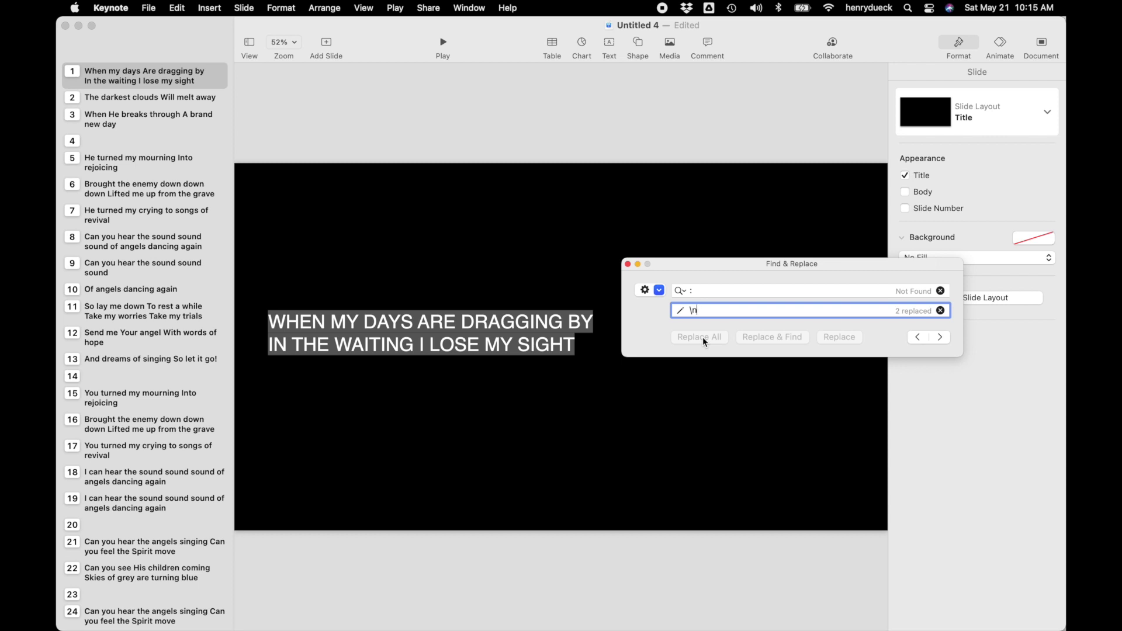
left_click(628, 265)
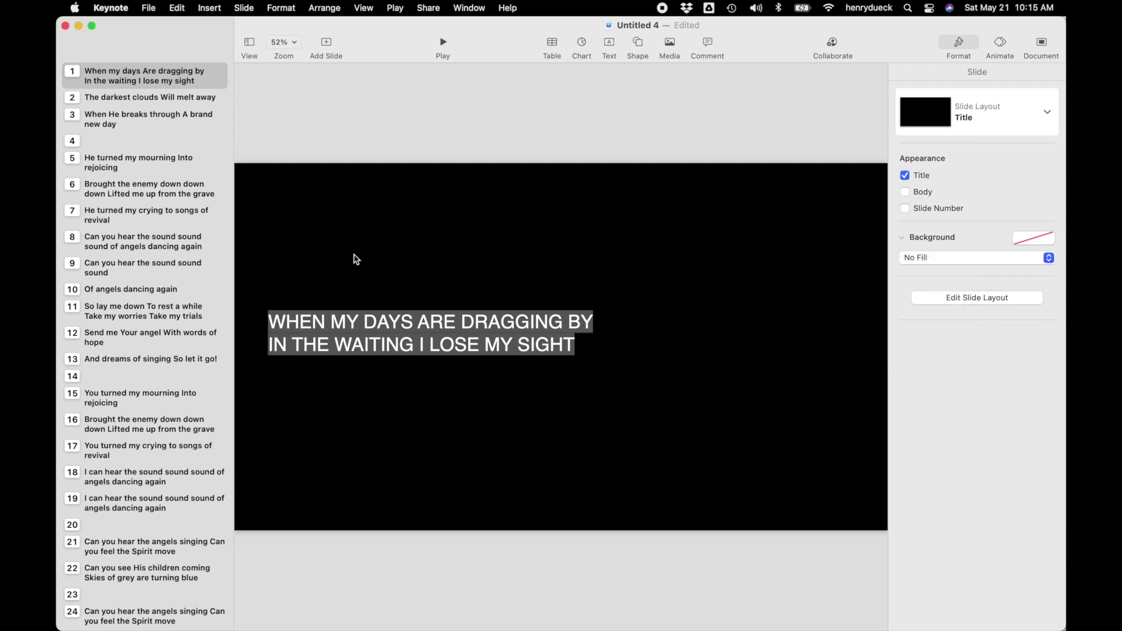
Step: Select all the slides in the outline and center-align their lyrics
left_click(76, 186)
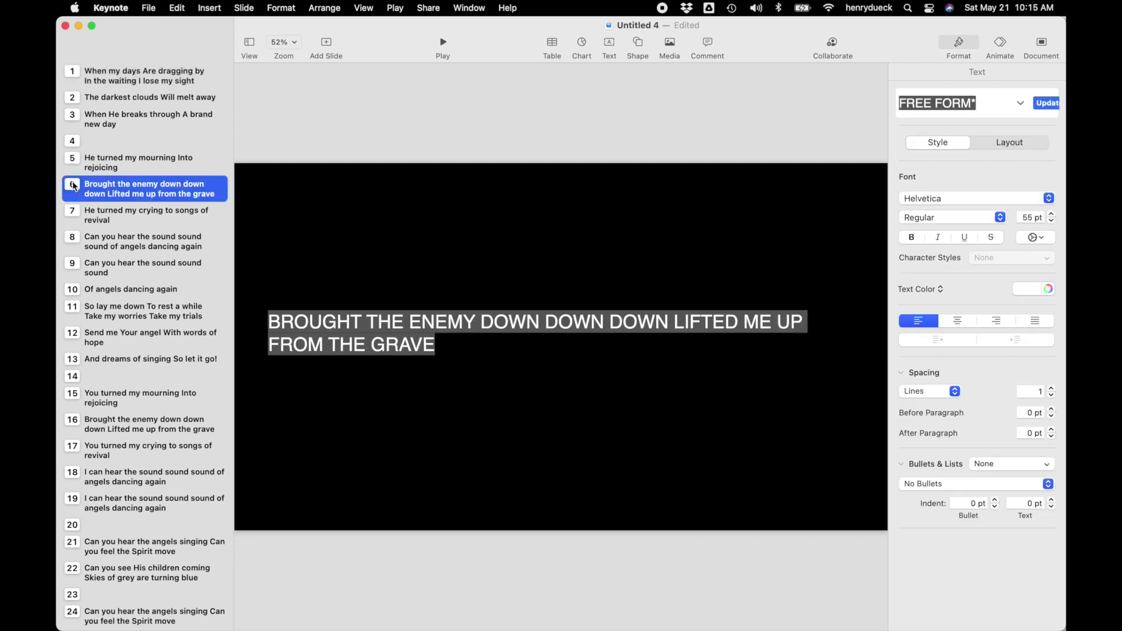
key("super+a")
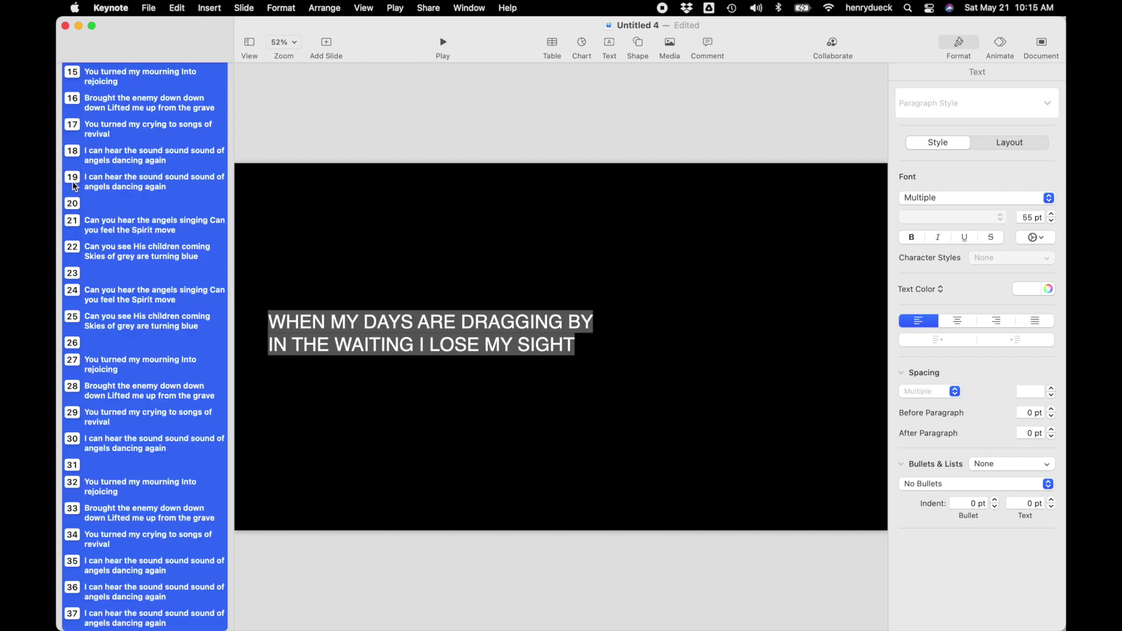
left_click(964, 326)
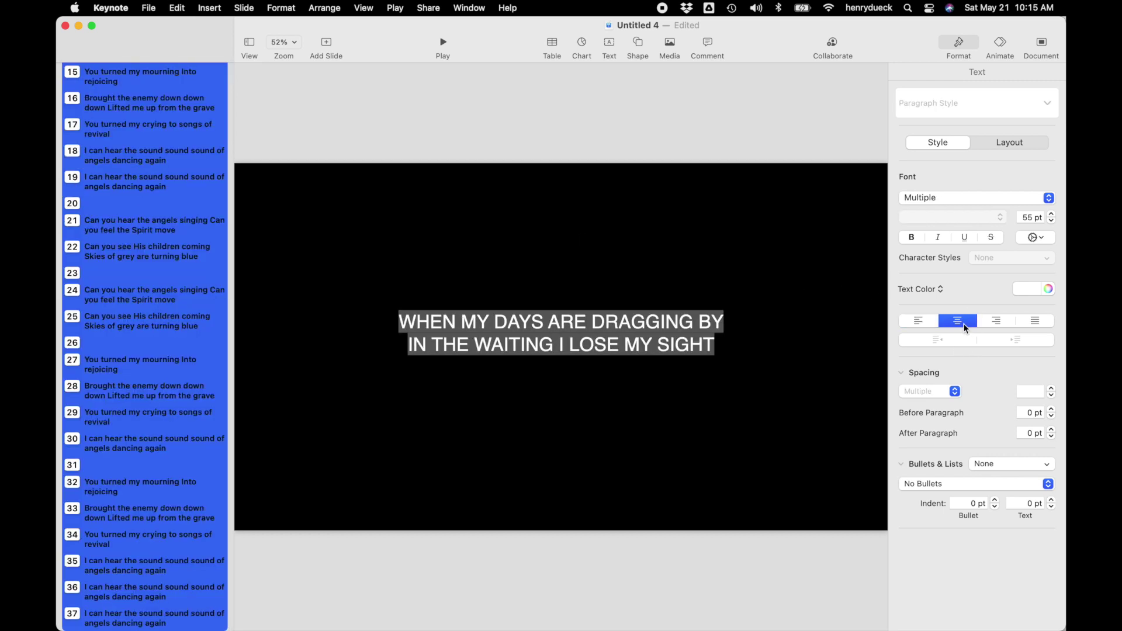
left_click(833, 133)
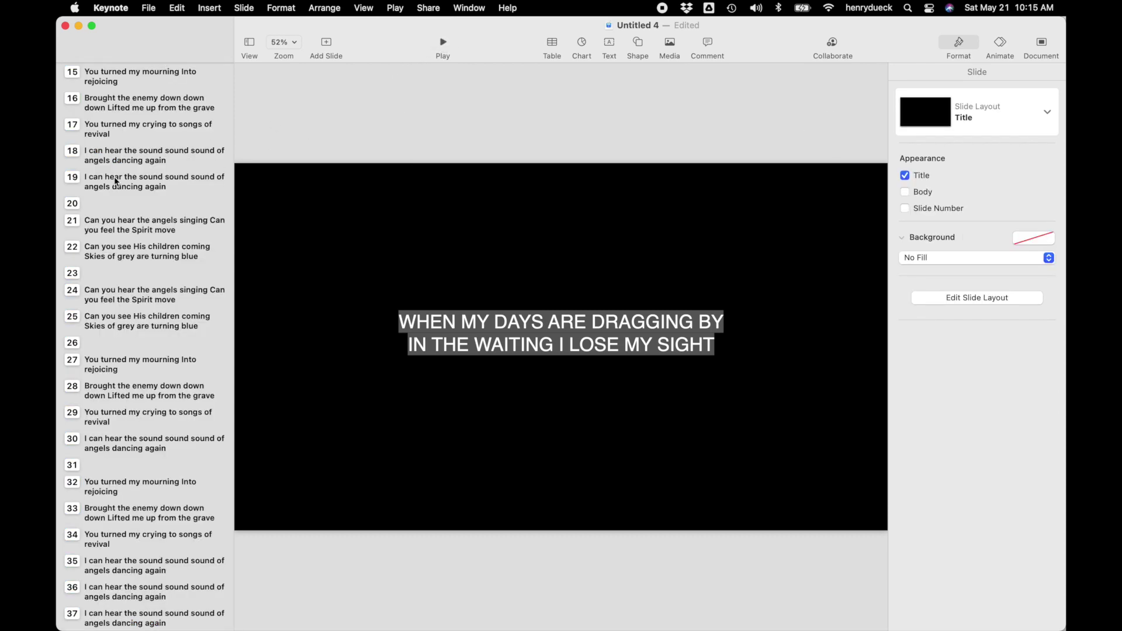
Step: Play the slideshow up to slide 8 to check how the lyrics break across lines, and exit it
scroll(112, 175, "up", 10)
left_click(445, 44)
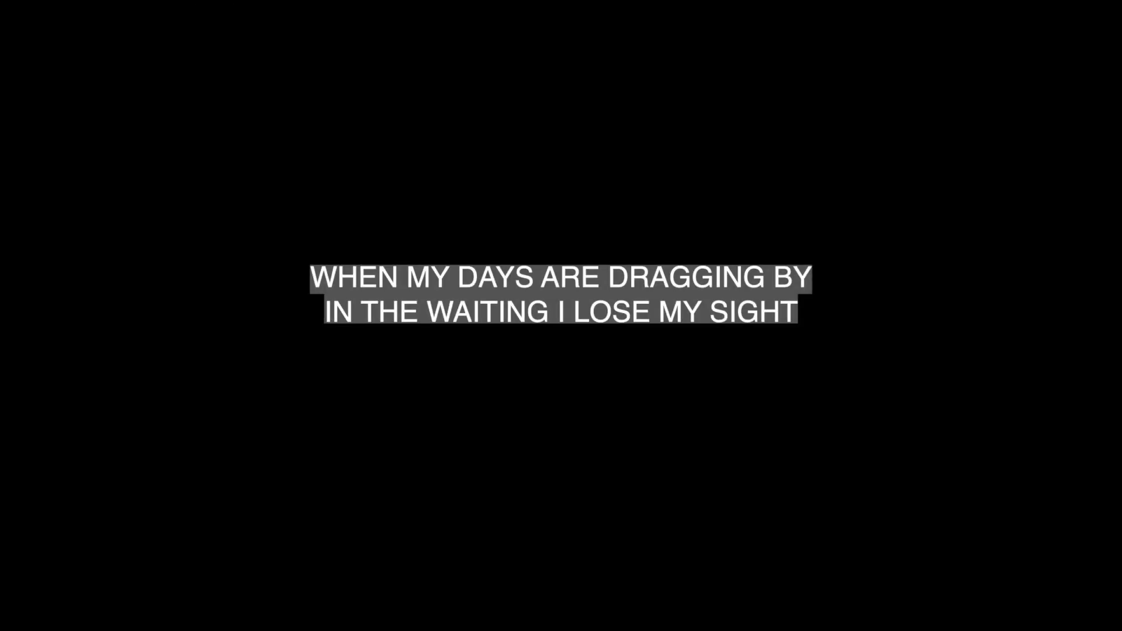
key("Right")
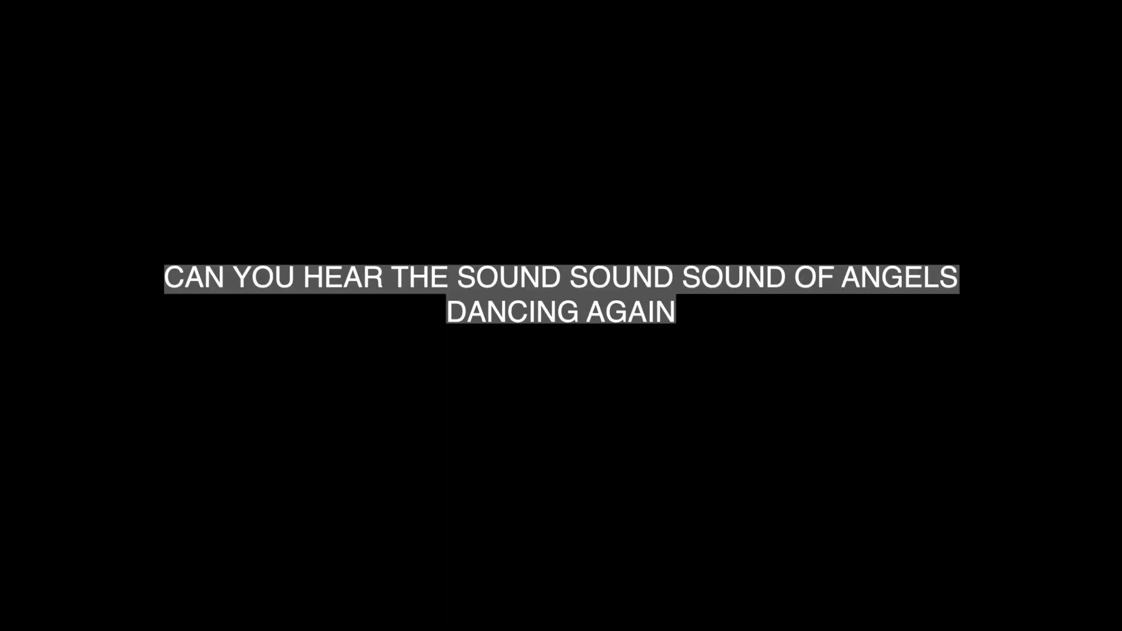
key("Escape")
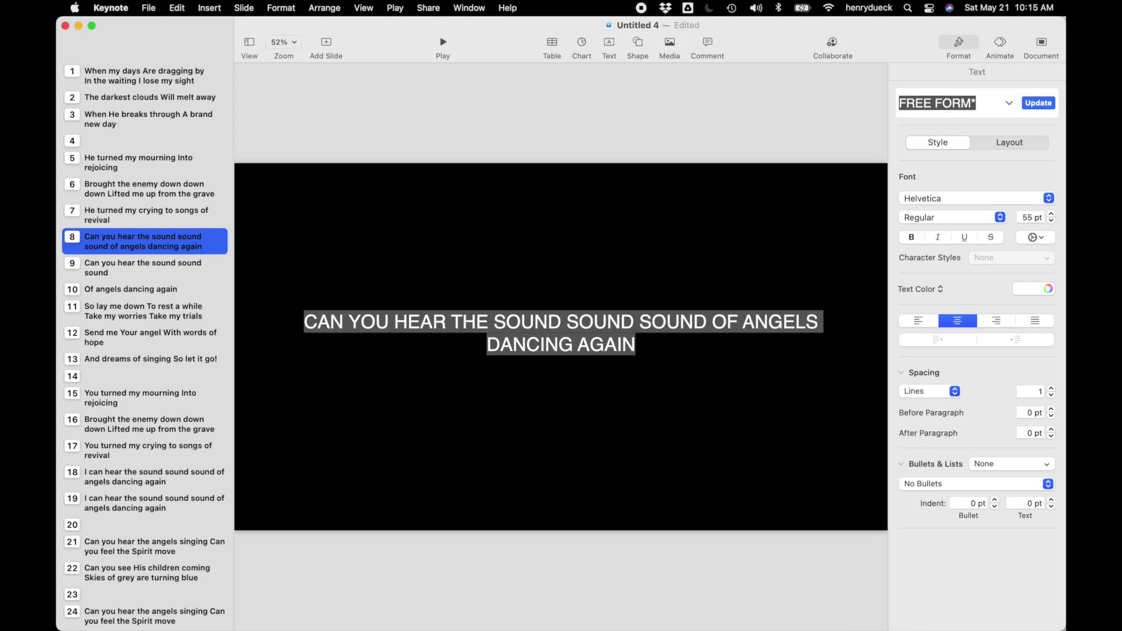
Step: On slide 8, replace the word "of" with a line break before "angels dancing again"
left_click(635, 344)
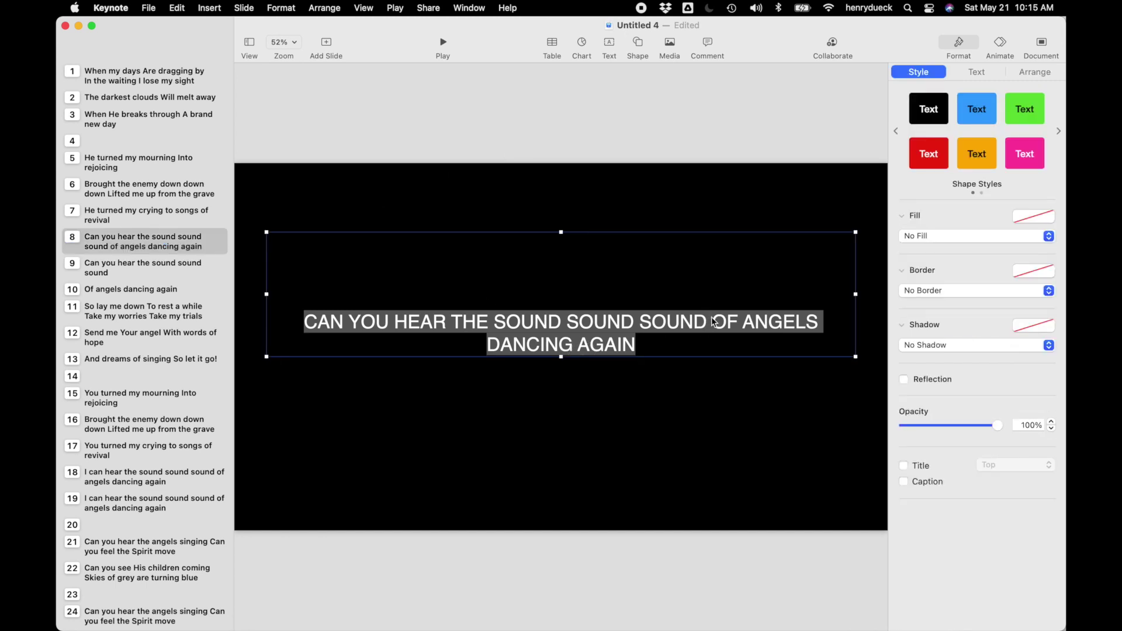
double_click(715, 329)
key("BackSpace")
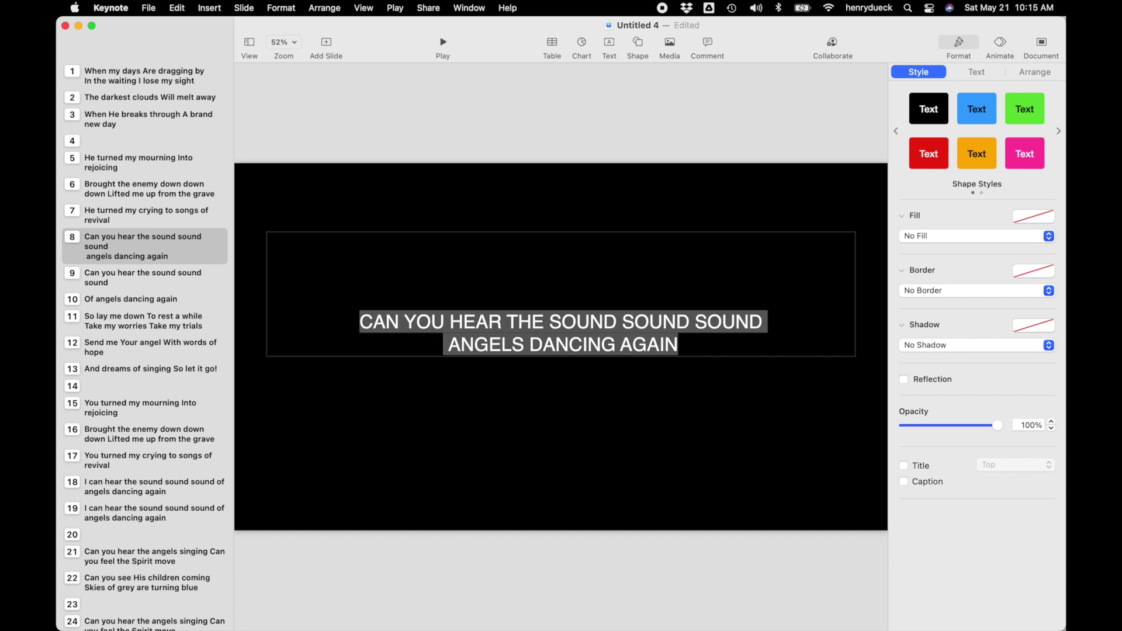
left_click(528, 197)
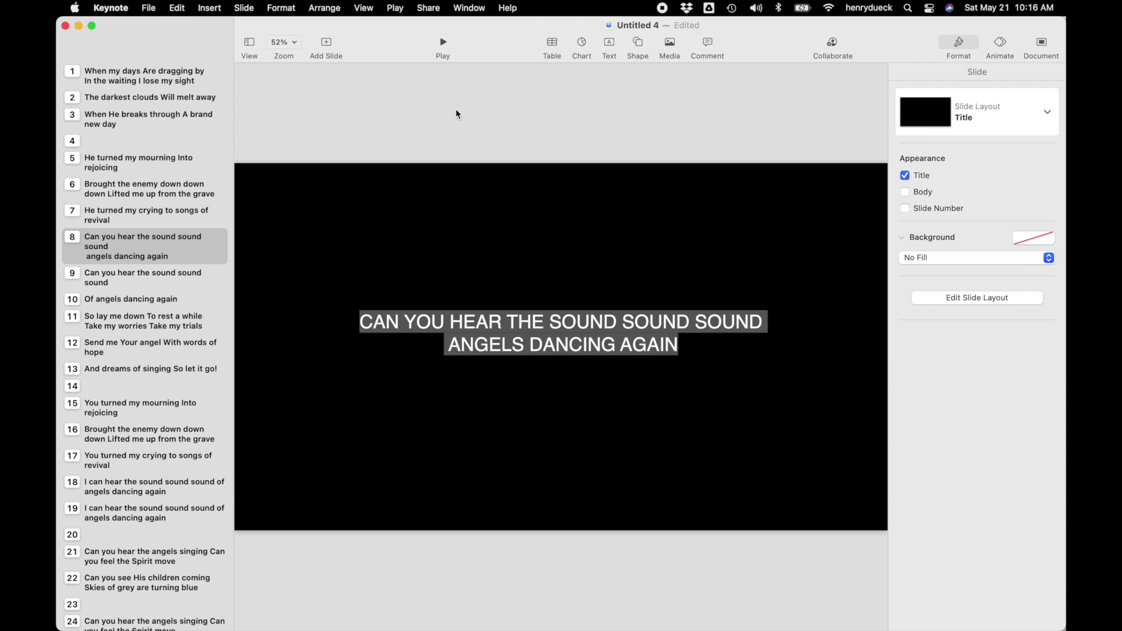
Step: Switch to TextEdit
key("super+Tab")
key("super+Tab")
key("super+Tab")
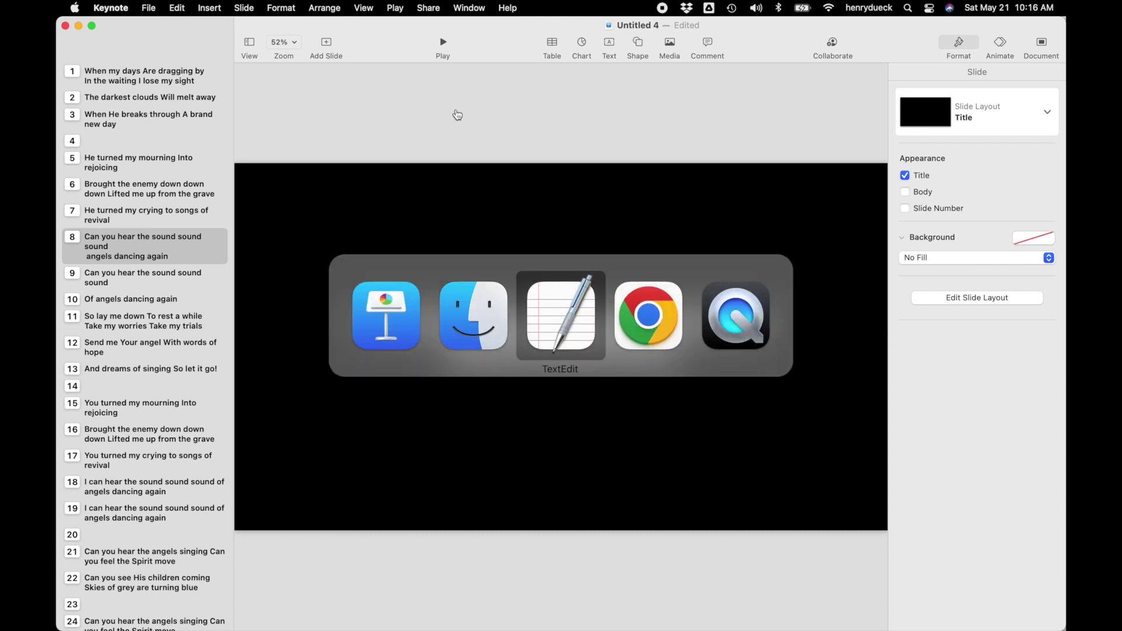